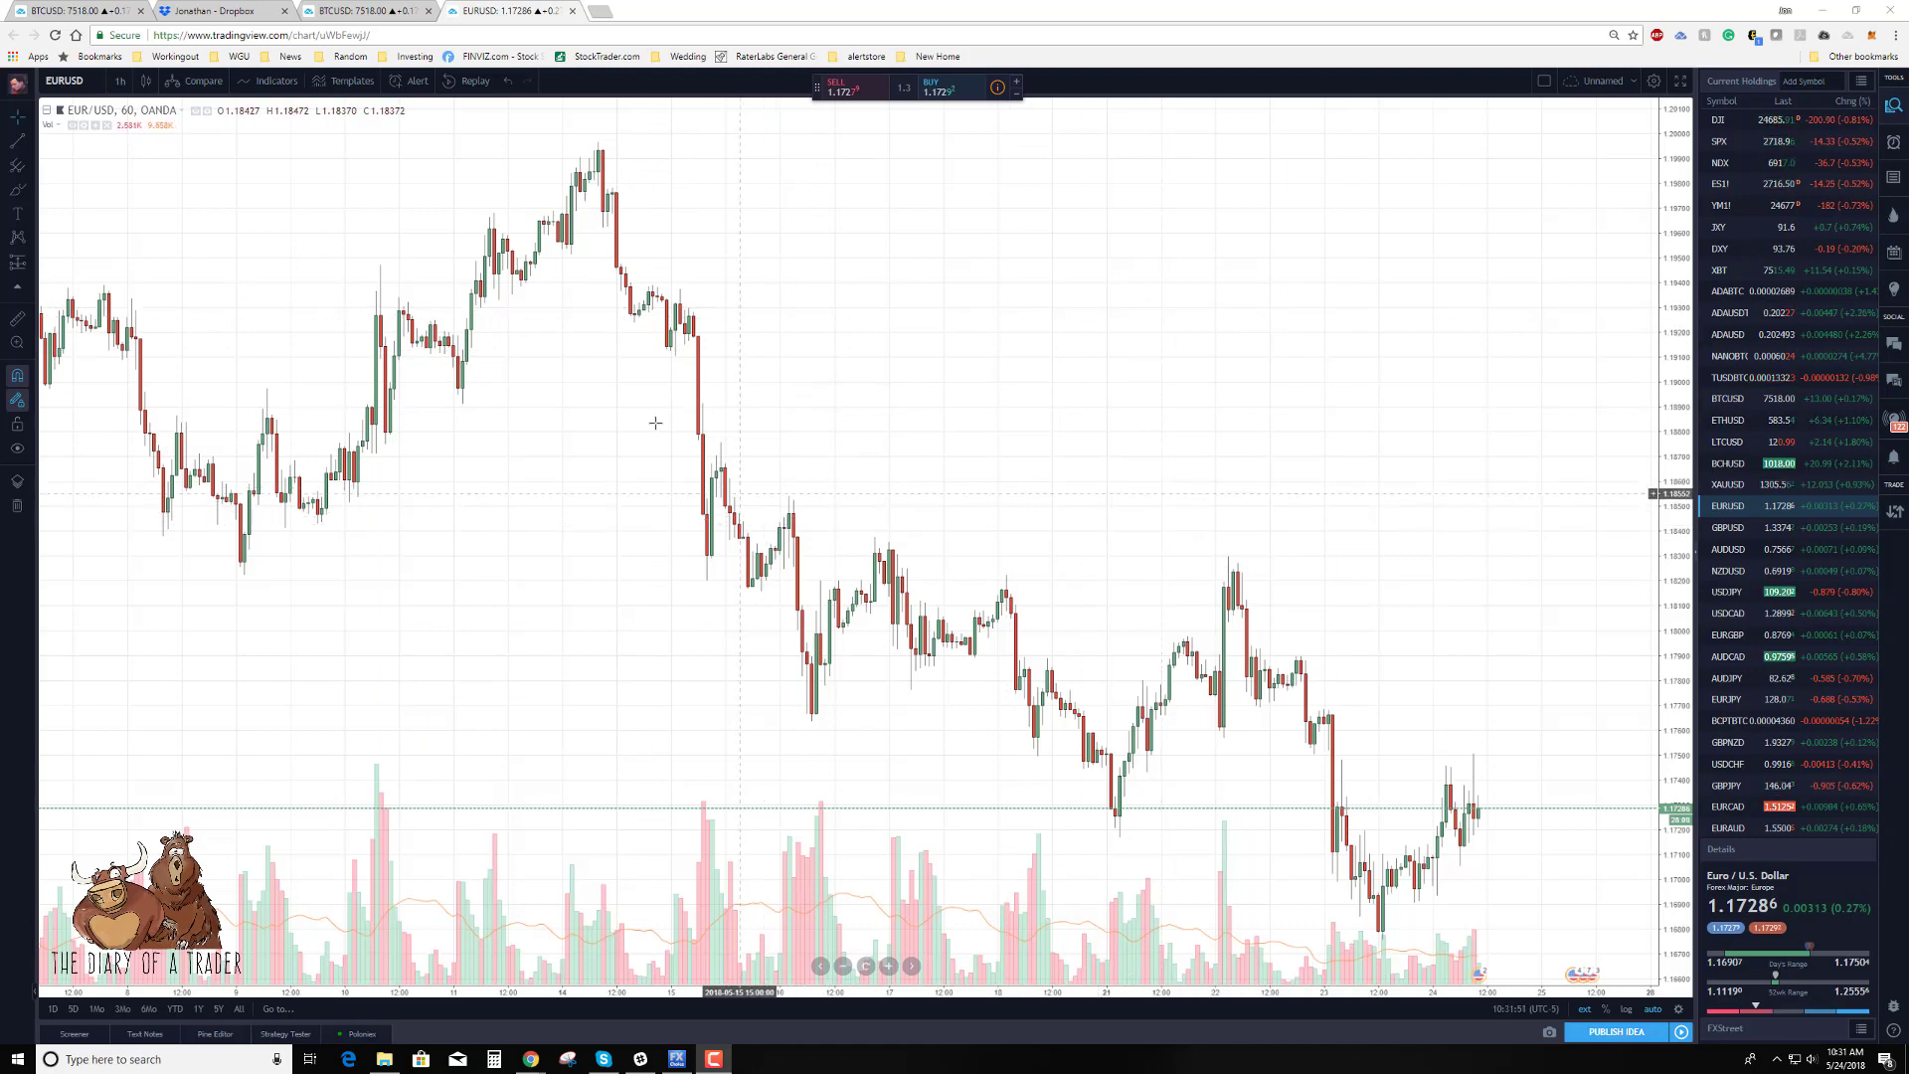
Add the built-in Relative Strength Index indicator to the EURUSD hourly chart.
scroll(655, 423, left, 5)
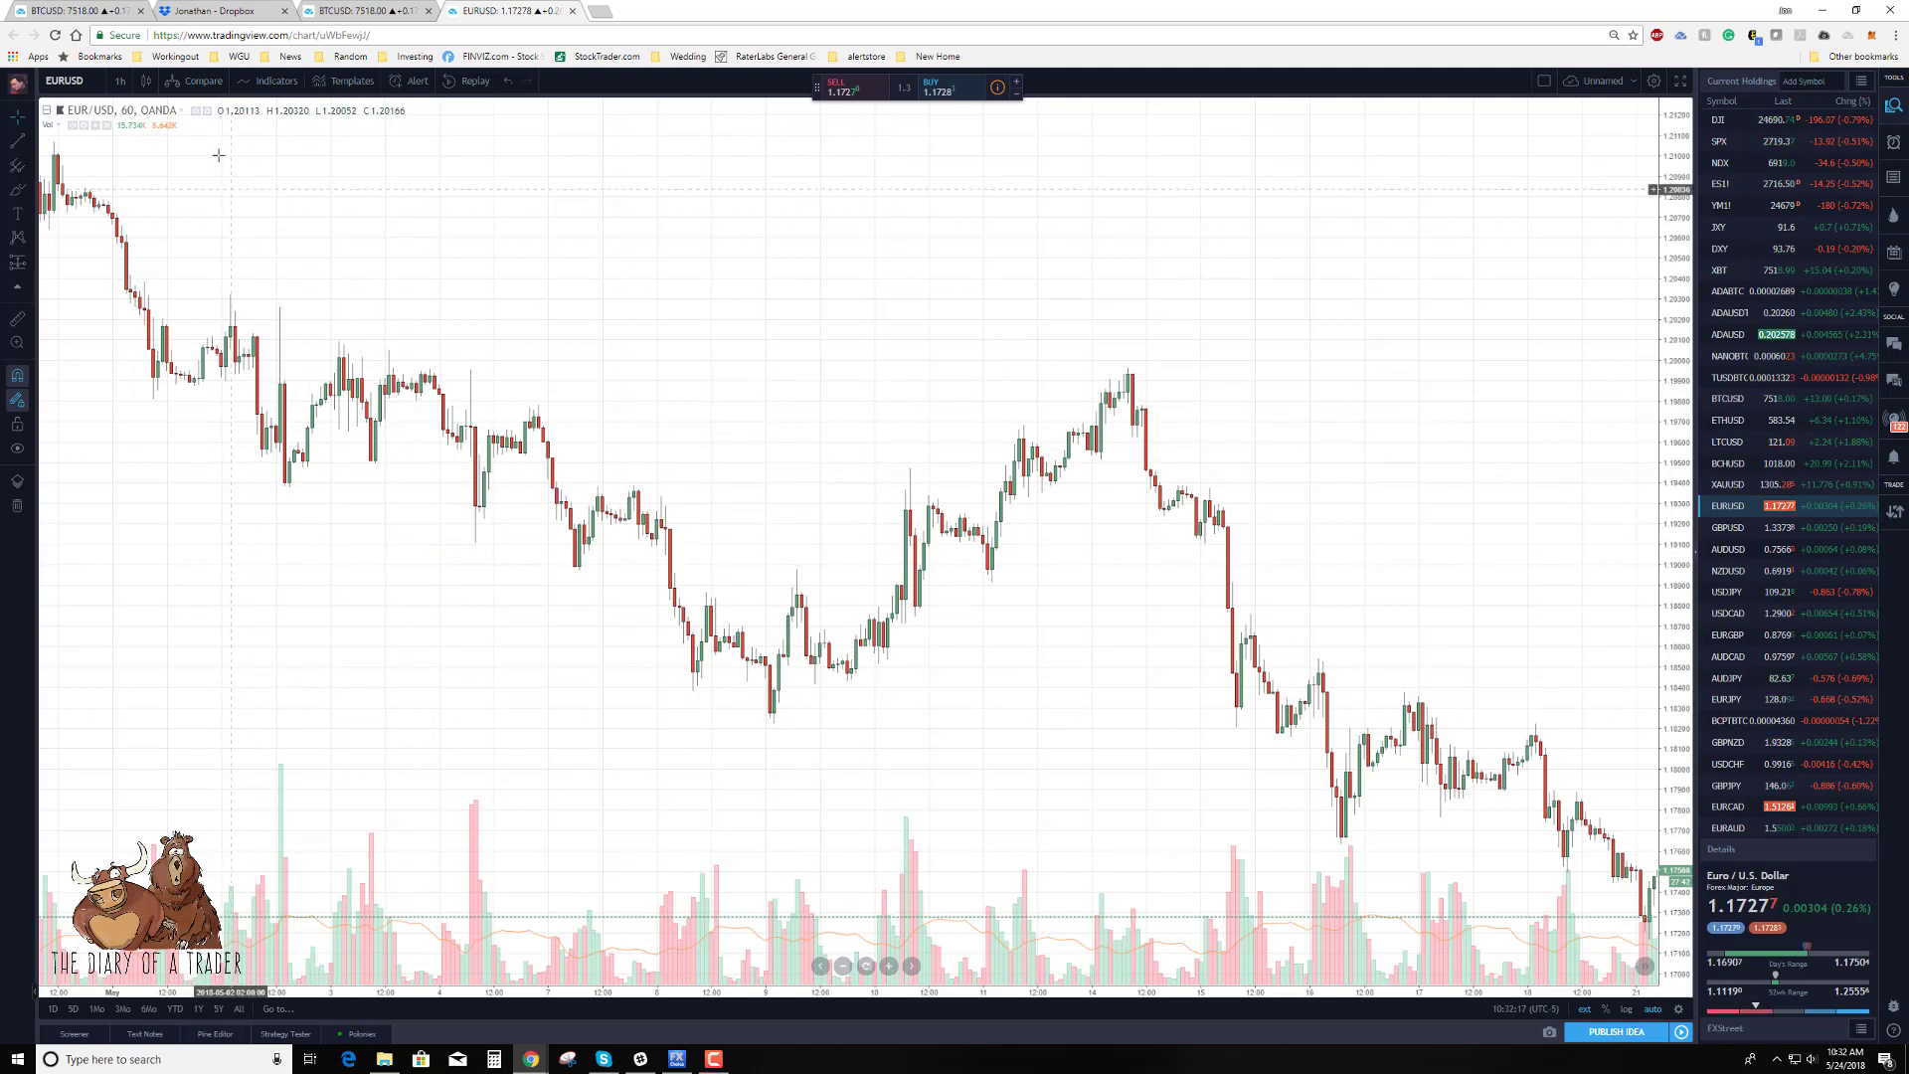
key(slash)
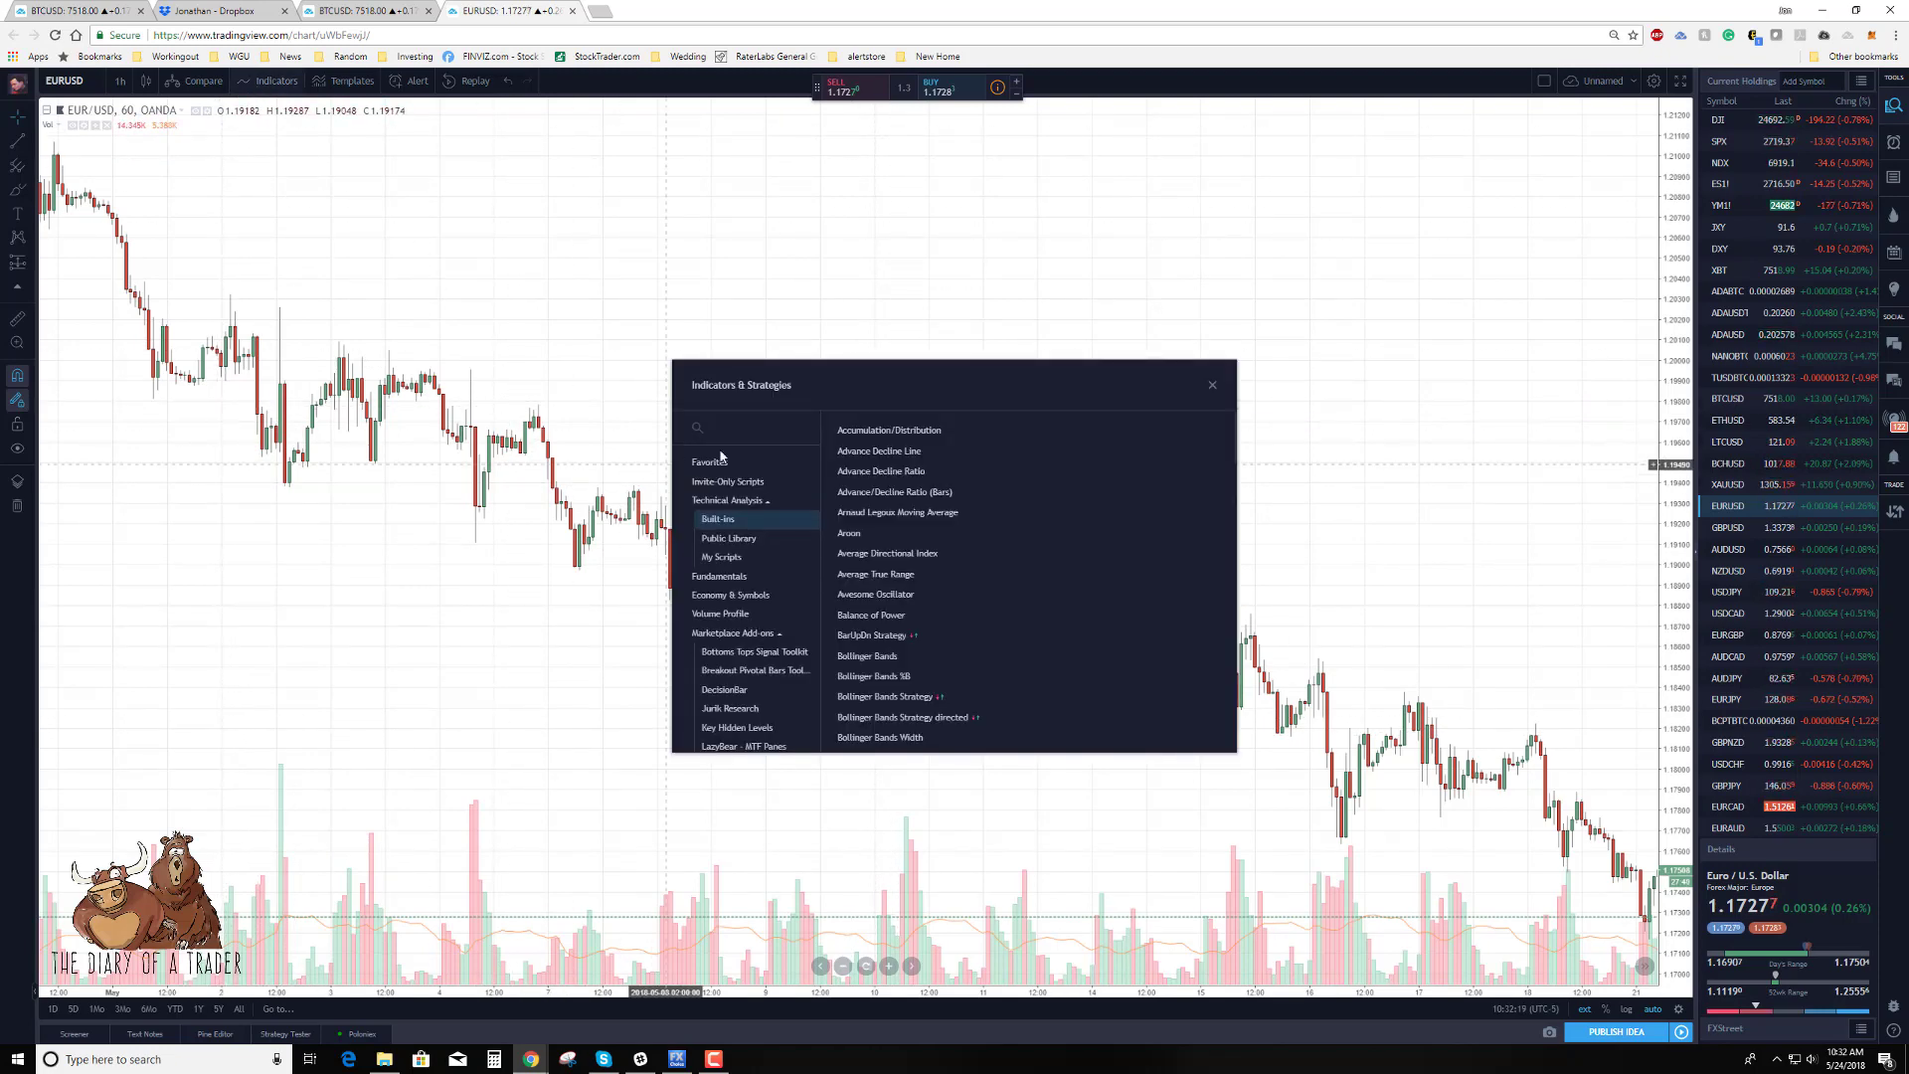
text(rsi)
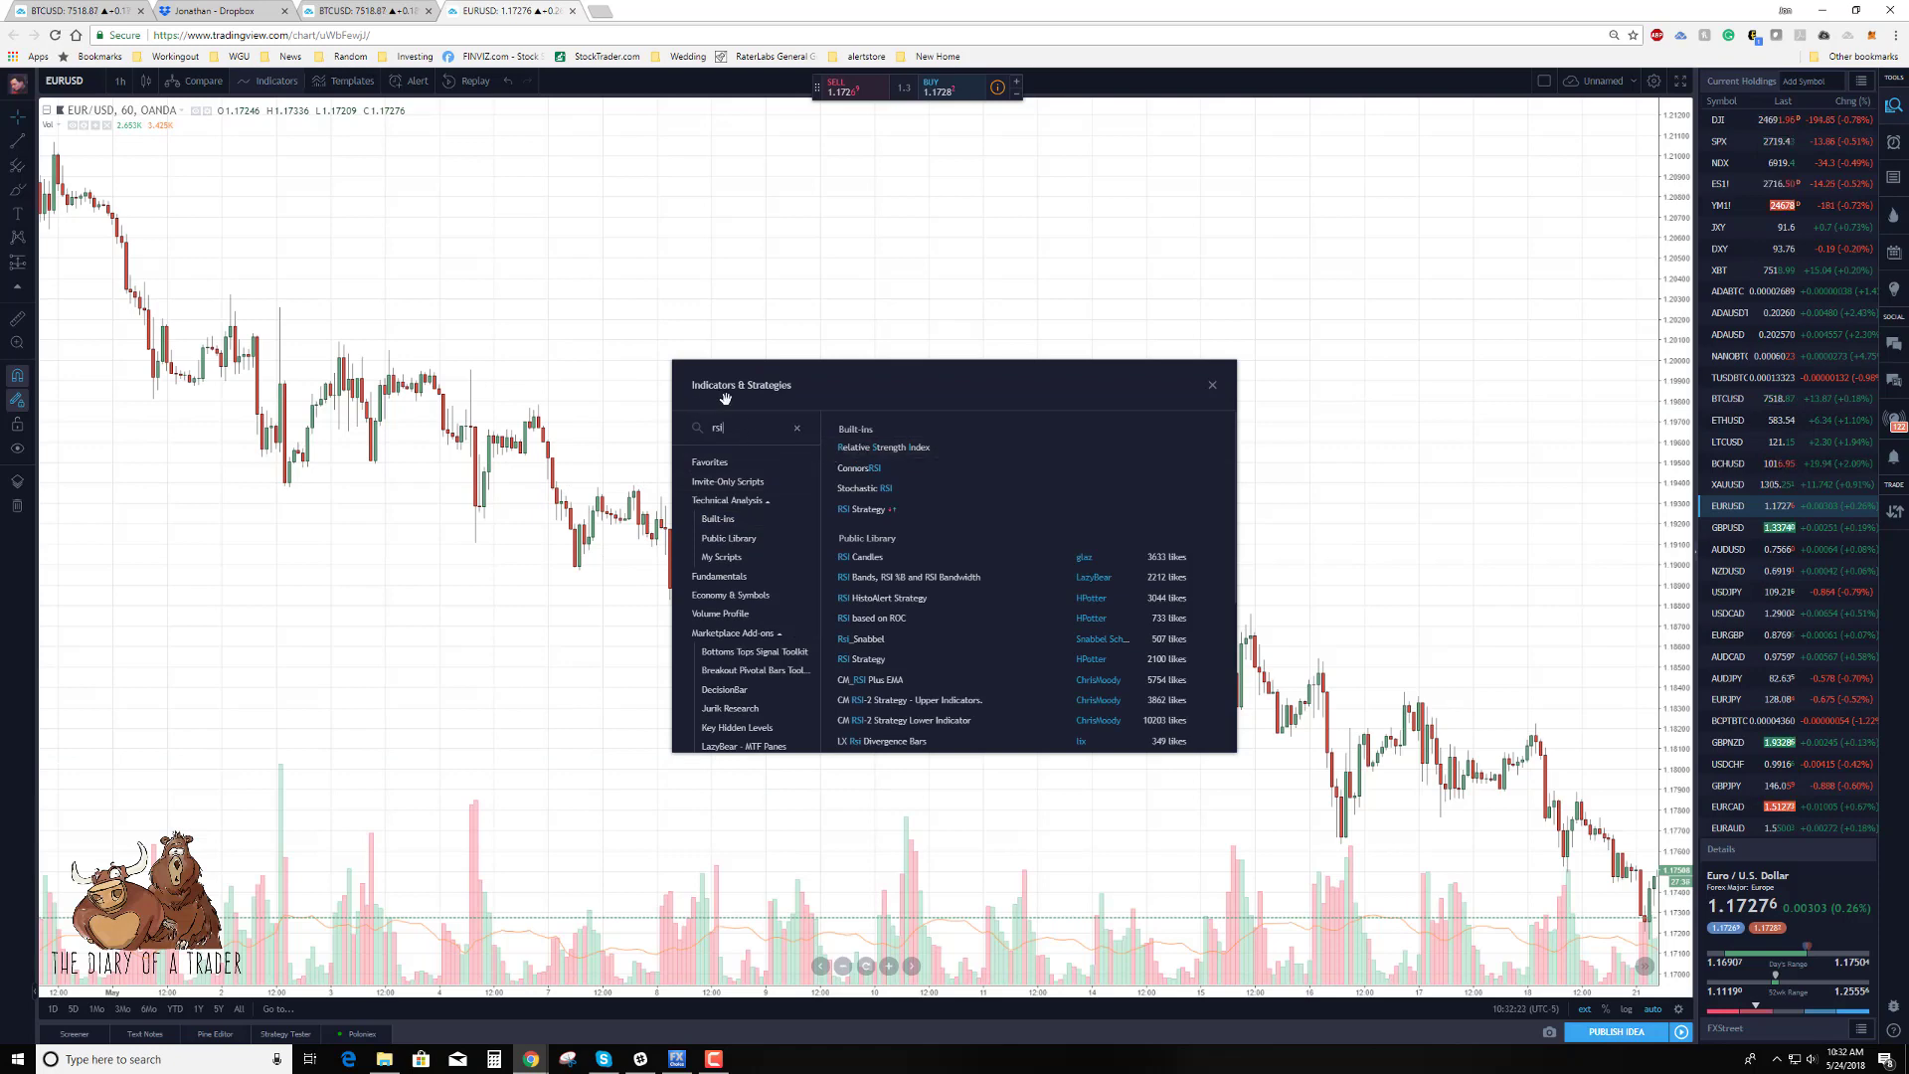
click(893, 450)
click(1212, 385)
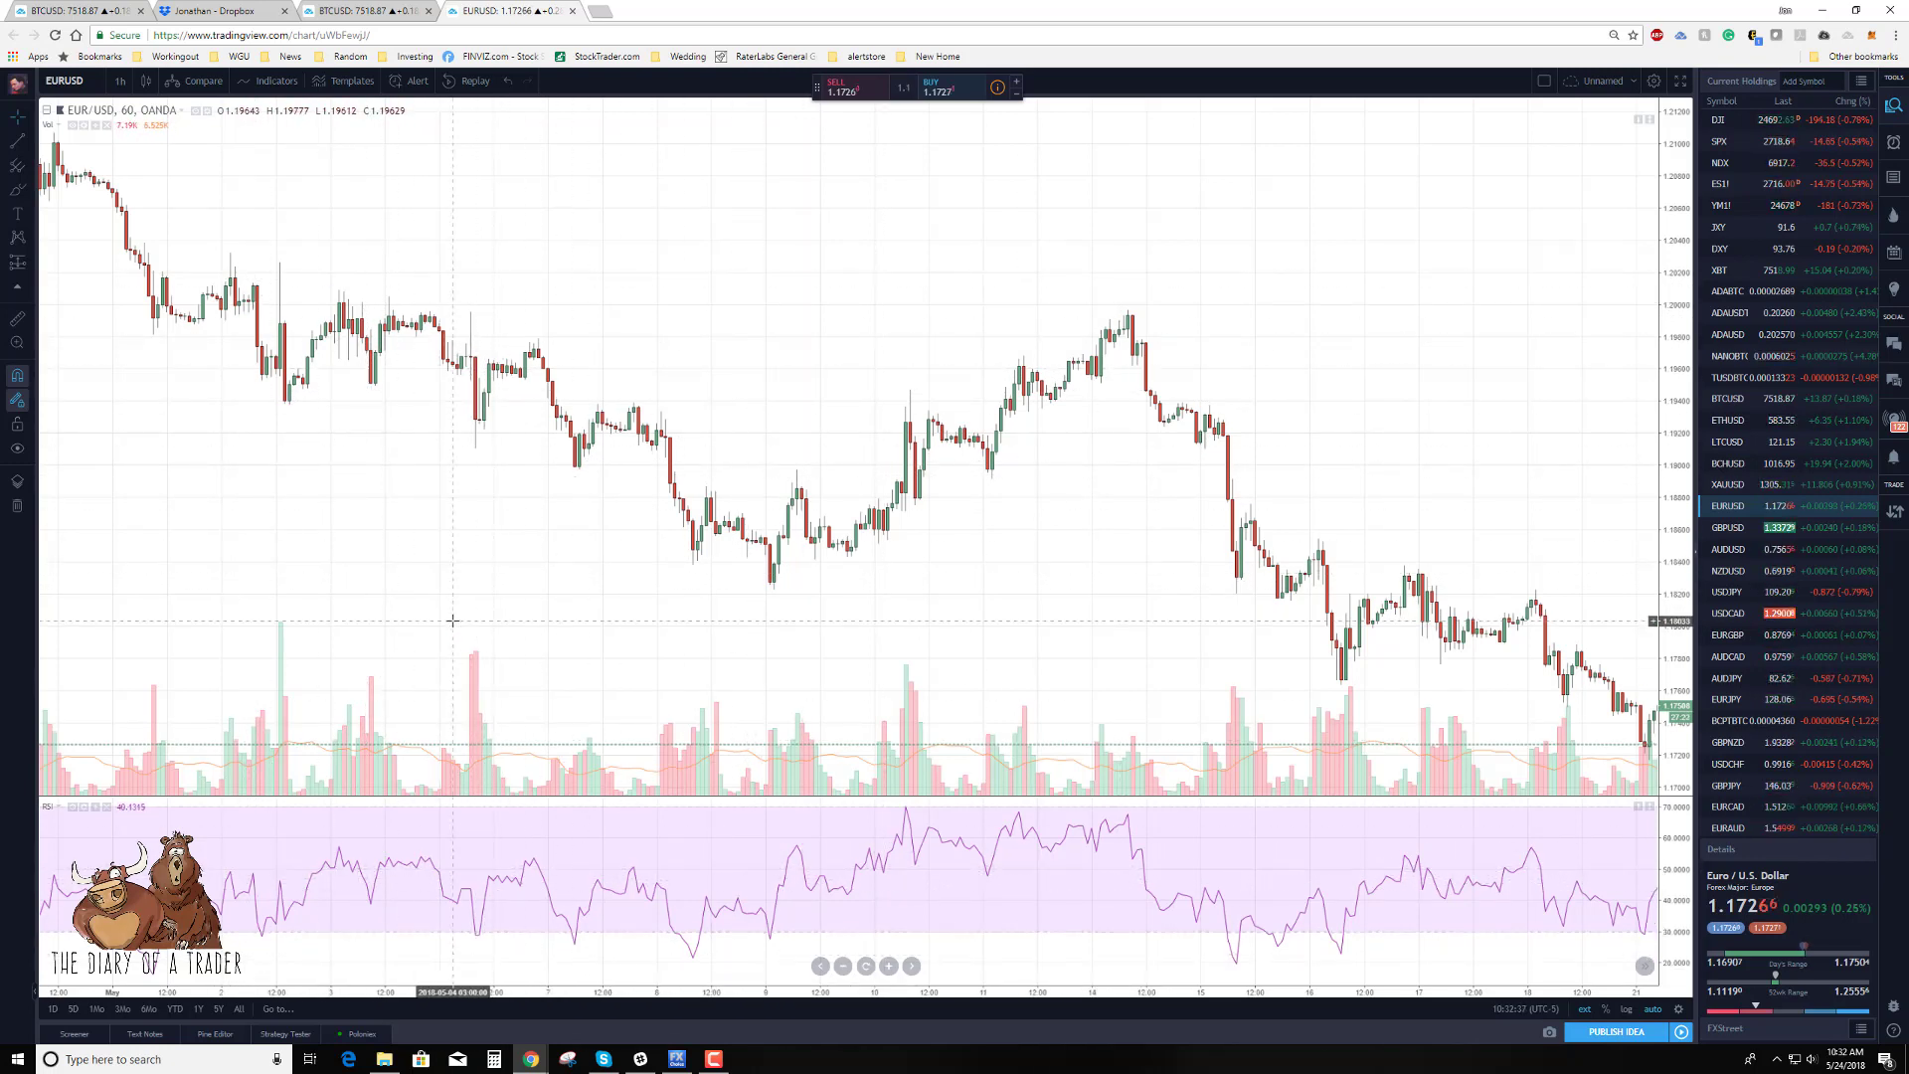
Draw a downward-sloping arrow beneath the two successive price lows around May 8 and 9.
scroll(879, 668, up, 2)
scroll(879, 668, up, 3)
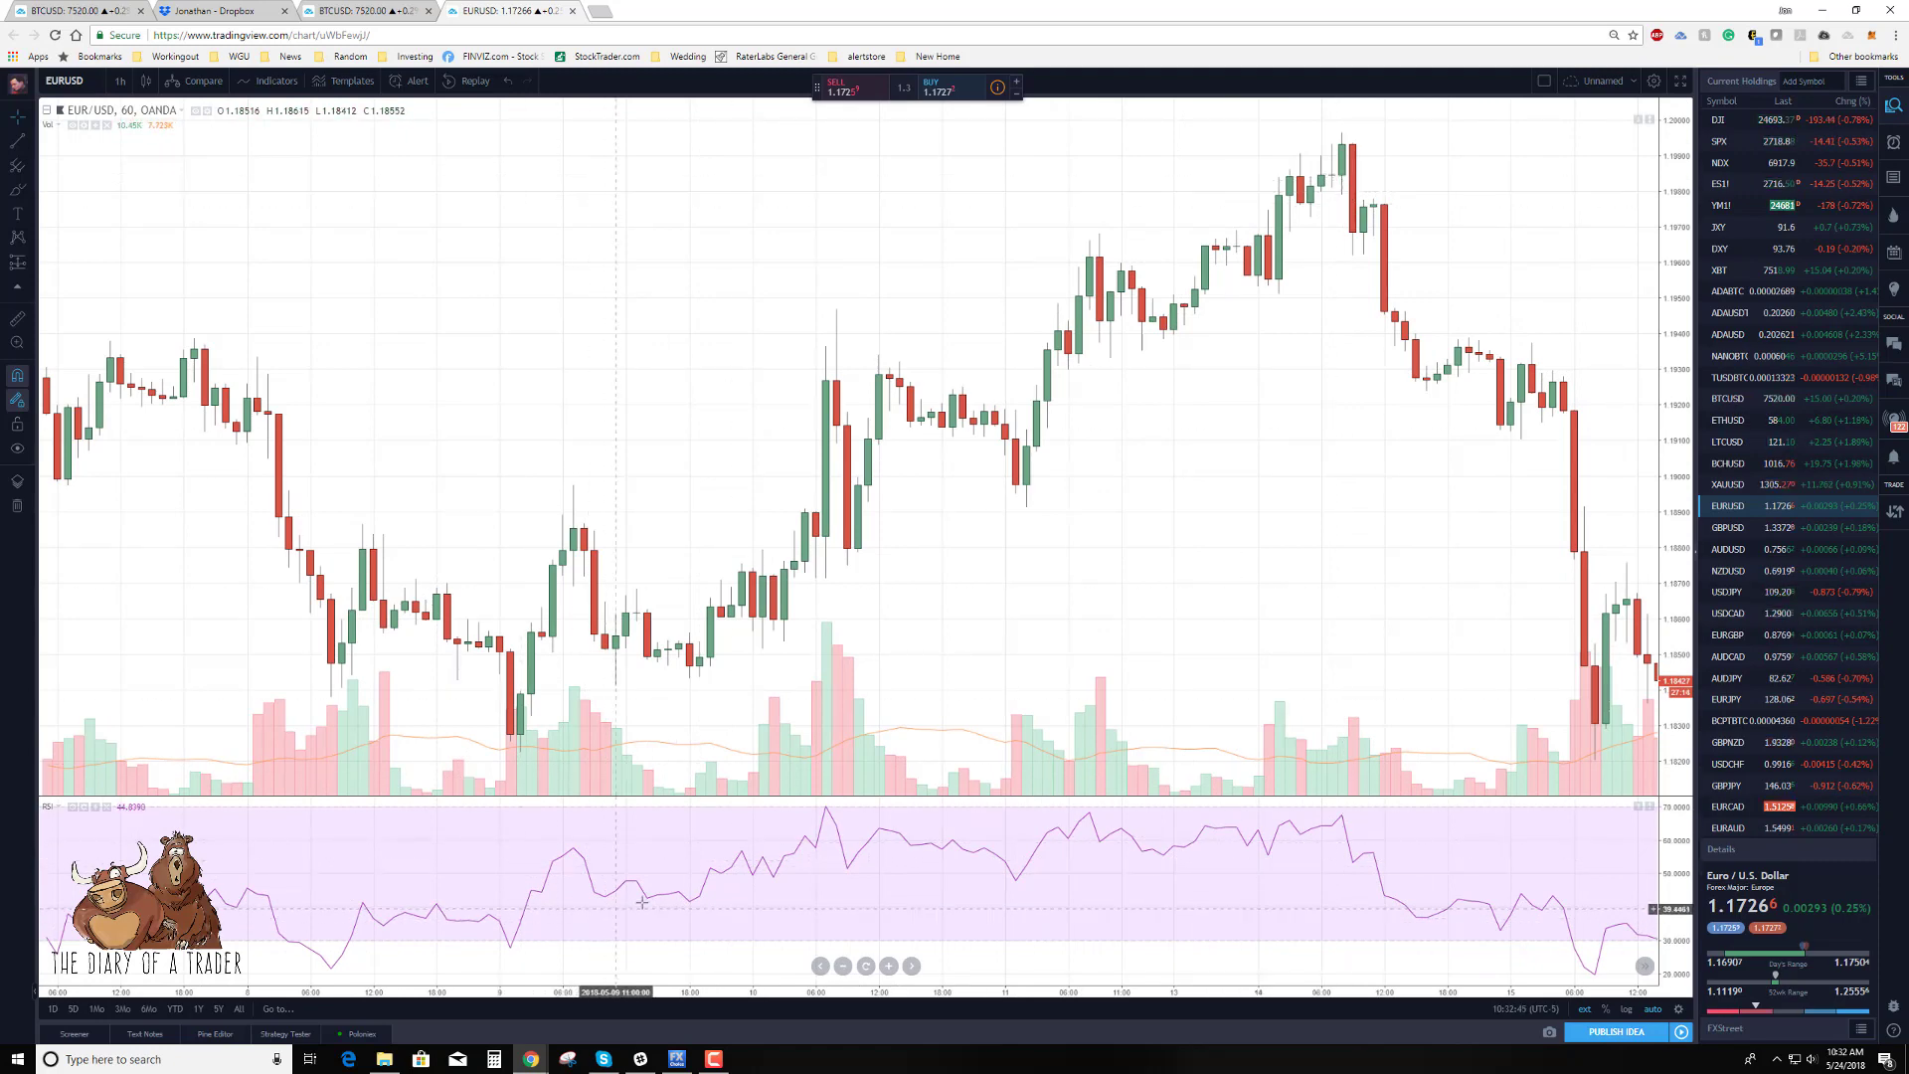
scroll(606, 596, down, 2)
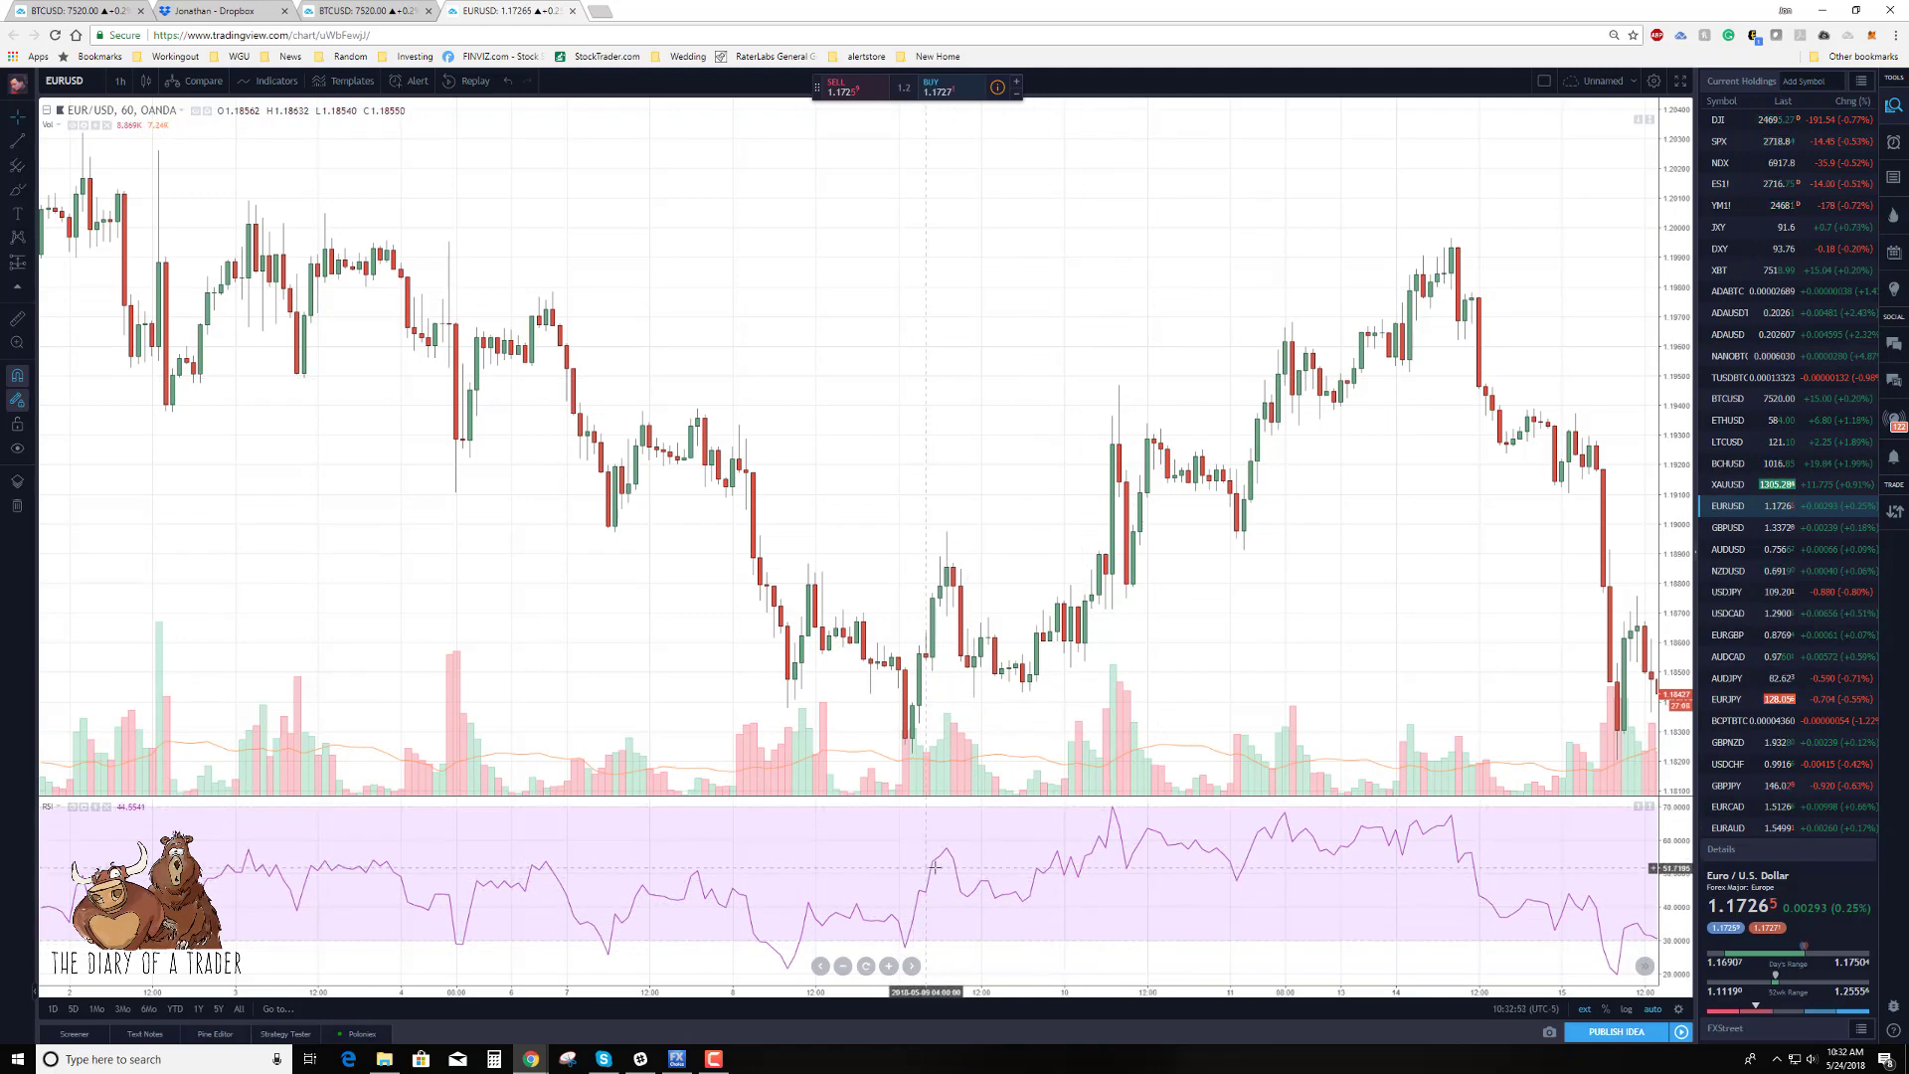
scroll(619, 647, down, 3)
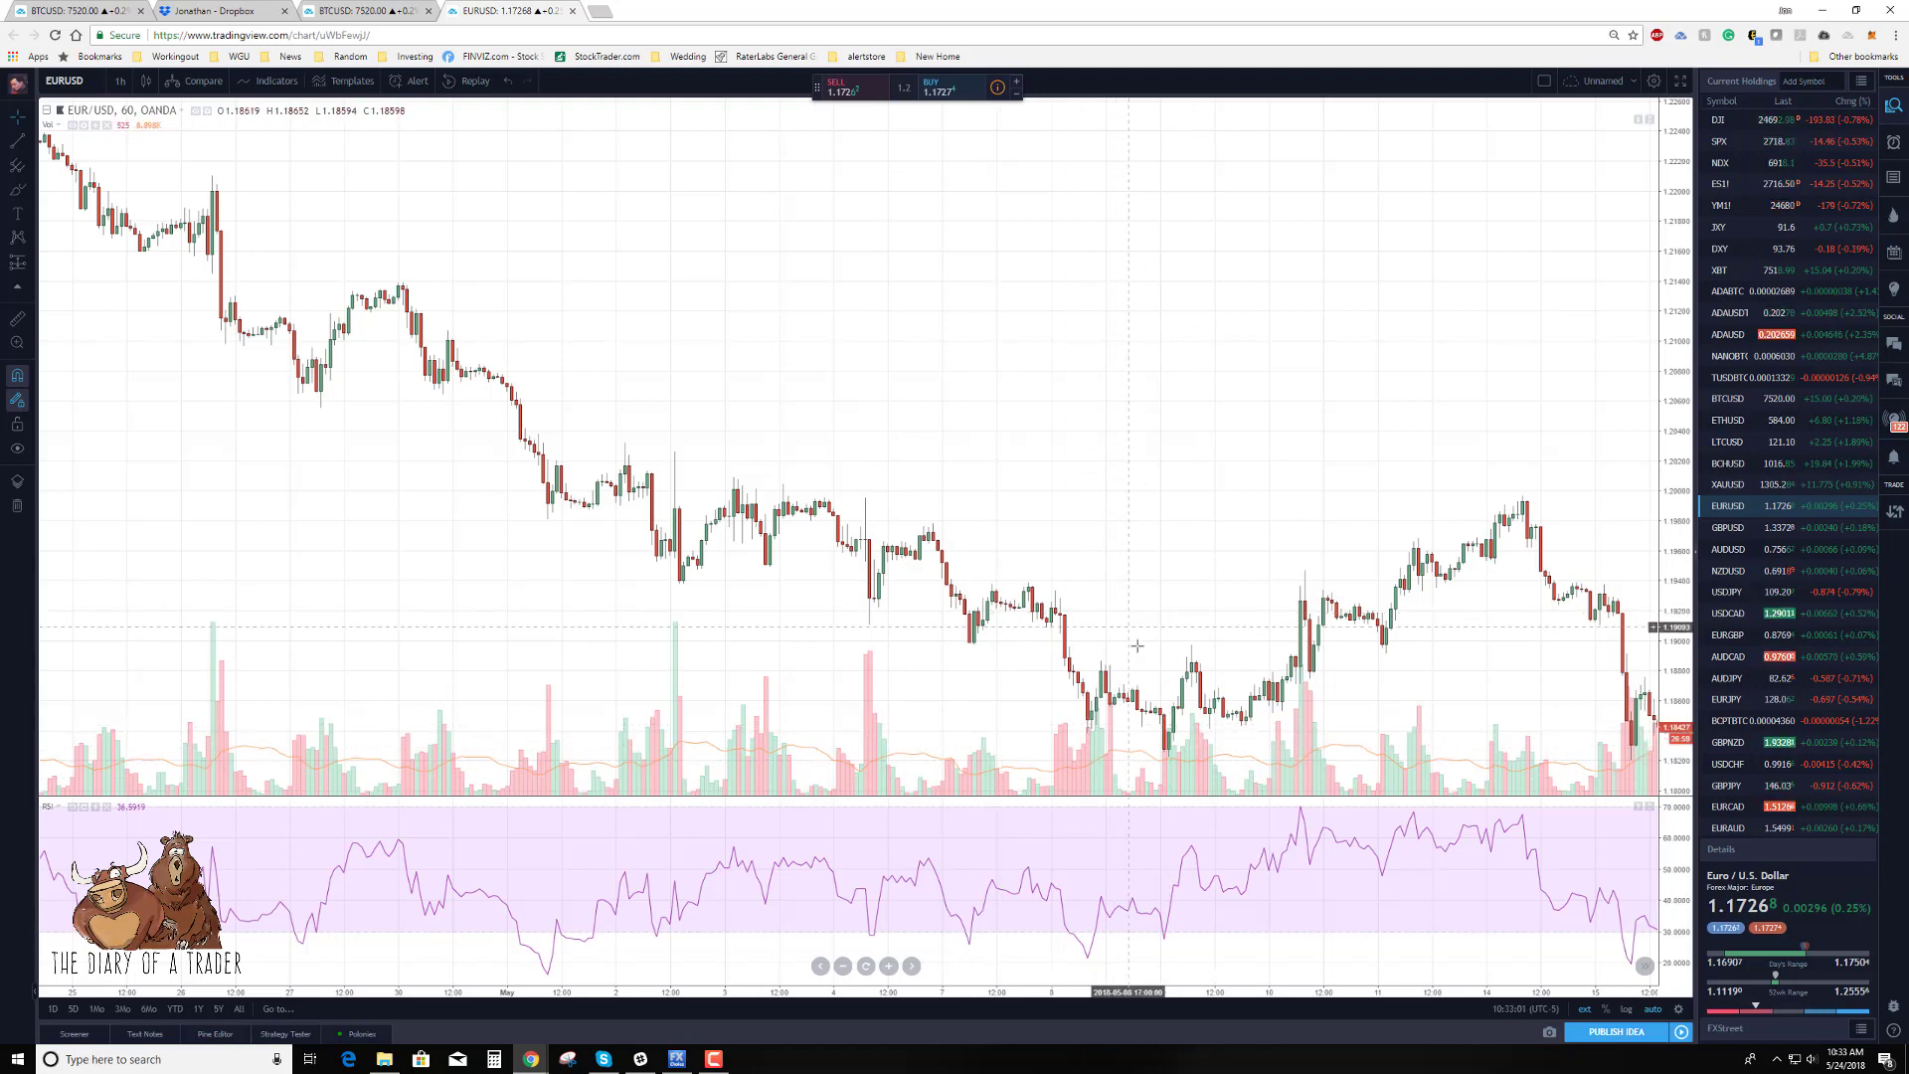
scroll(906, 524, up, 3)
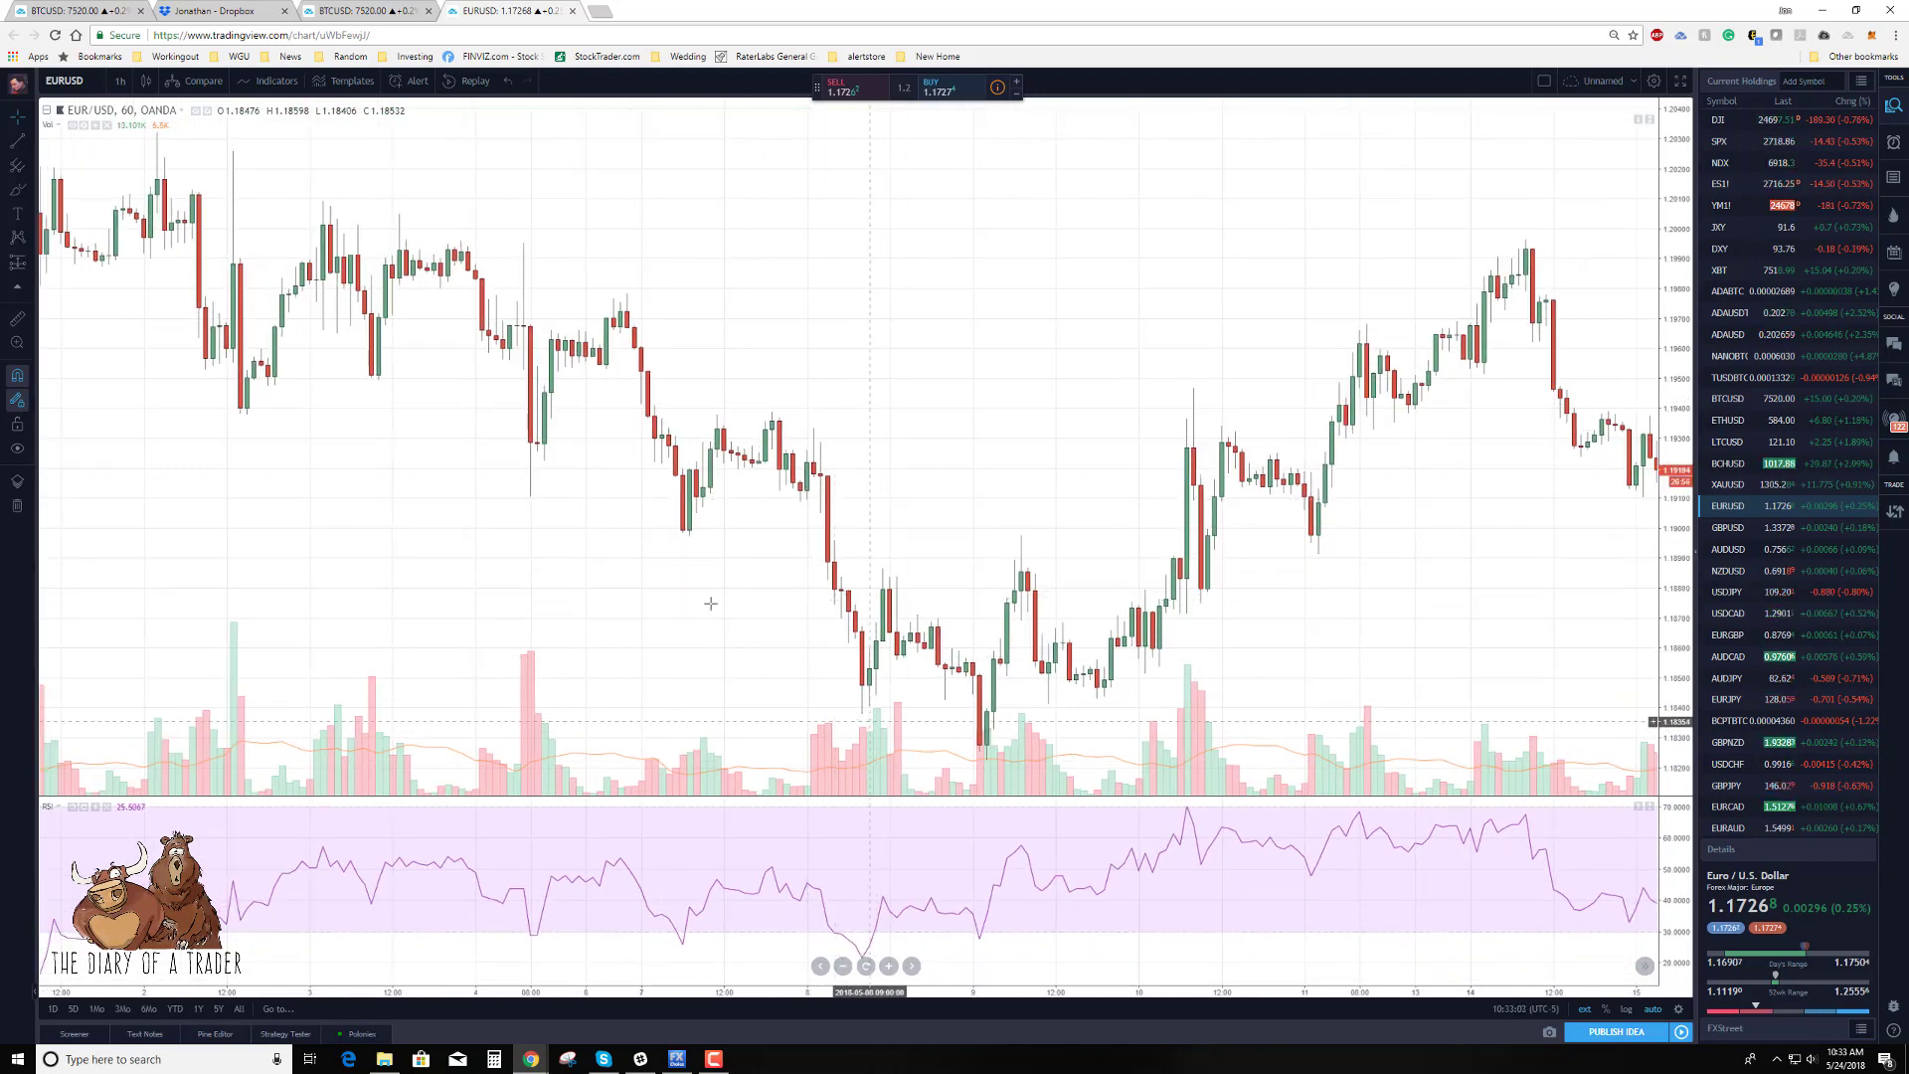
click(33, 143)
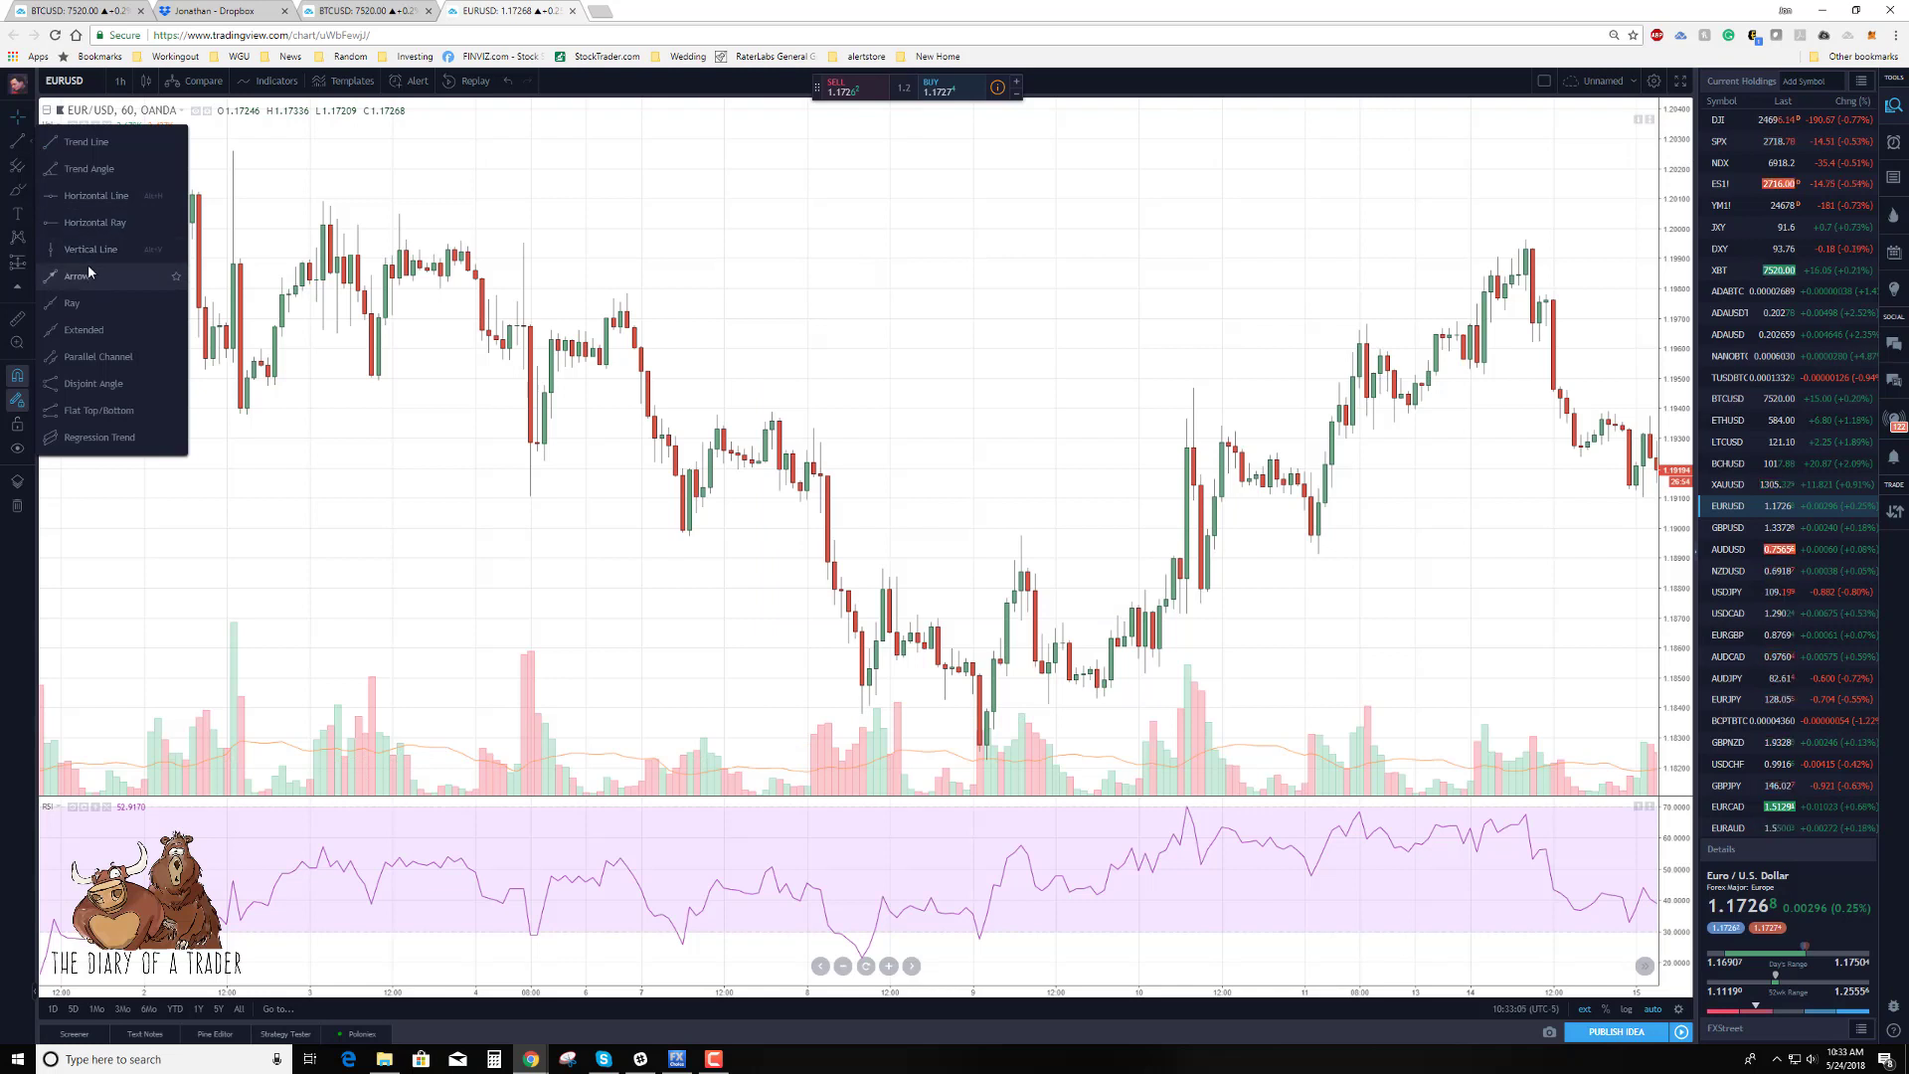
click(80, 276)
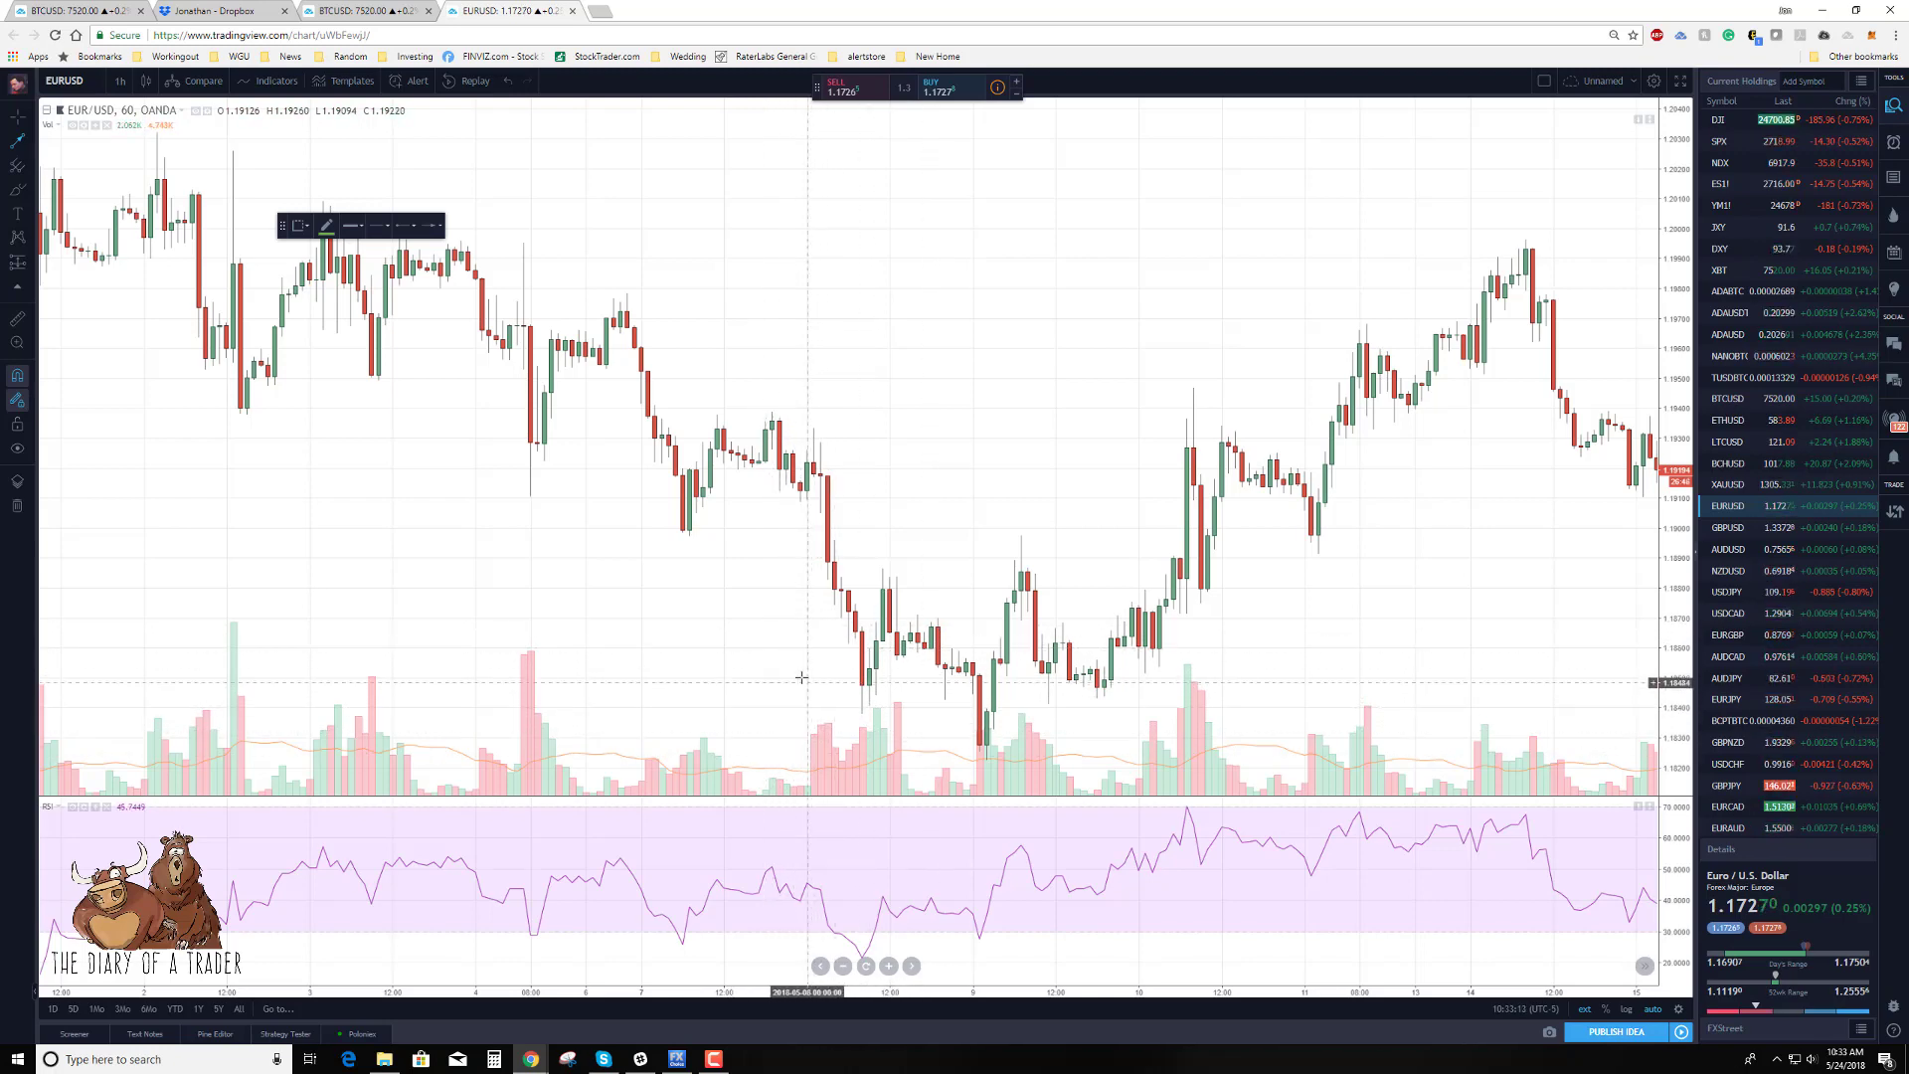
scroll(616, 557, down, 5)
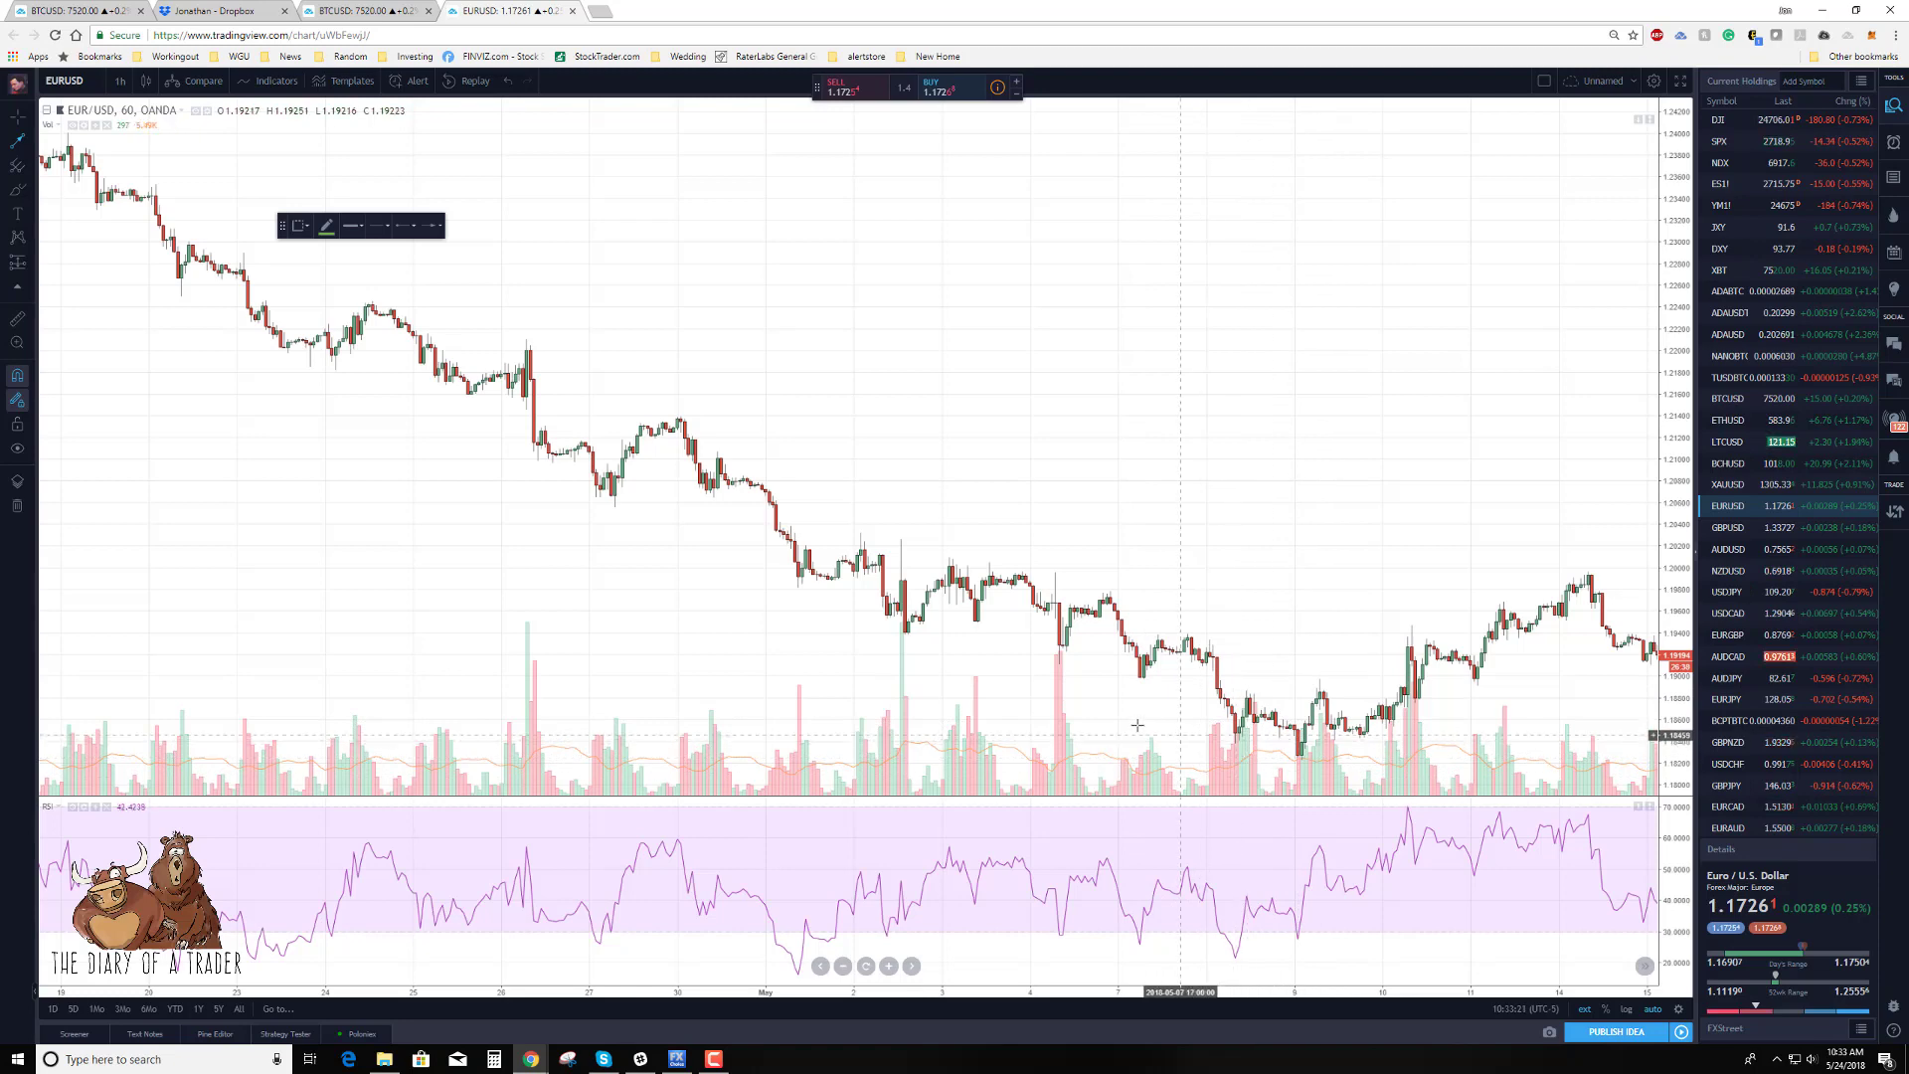
scroll(1222, 762, up, 2)
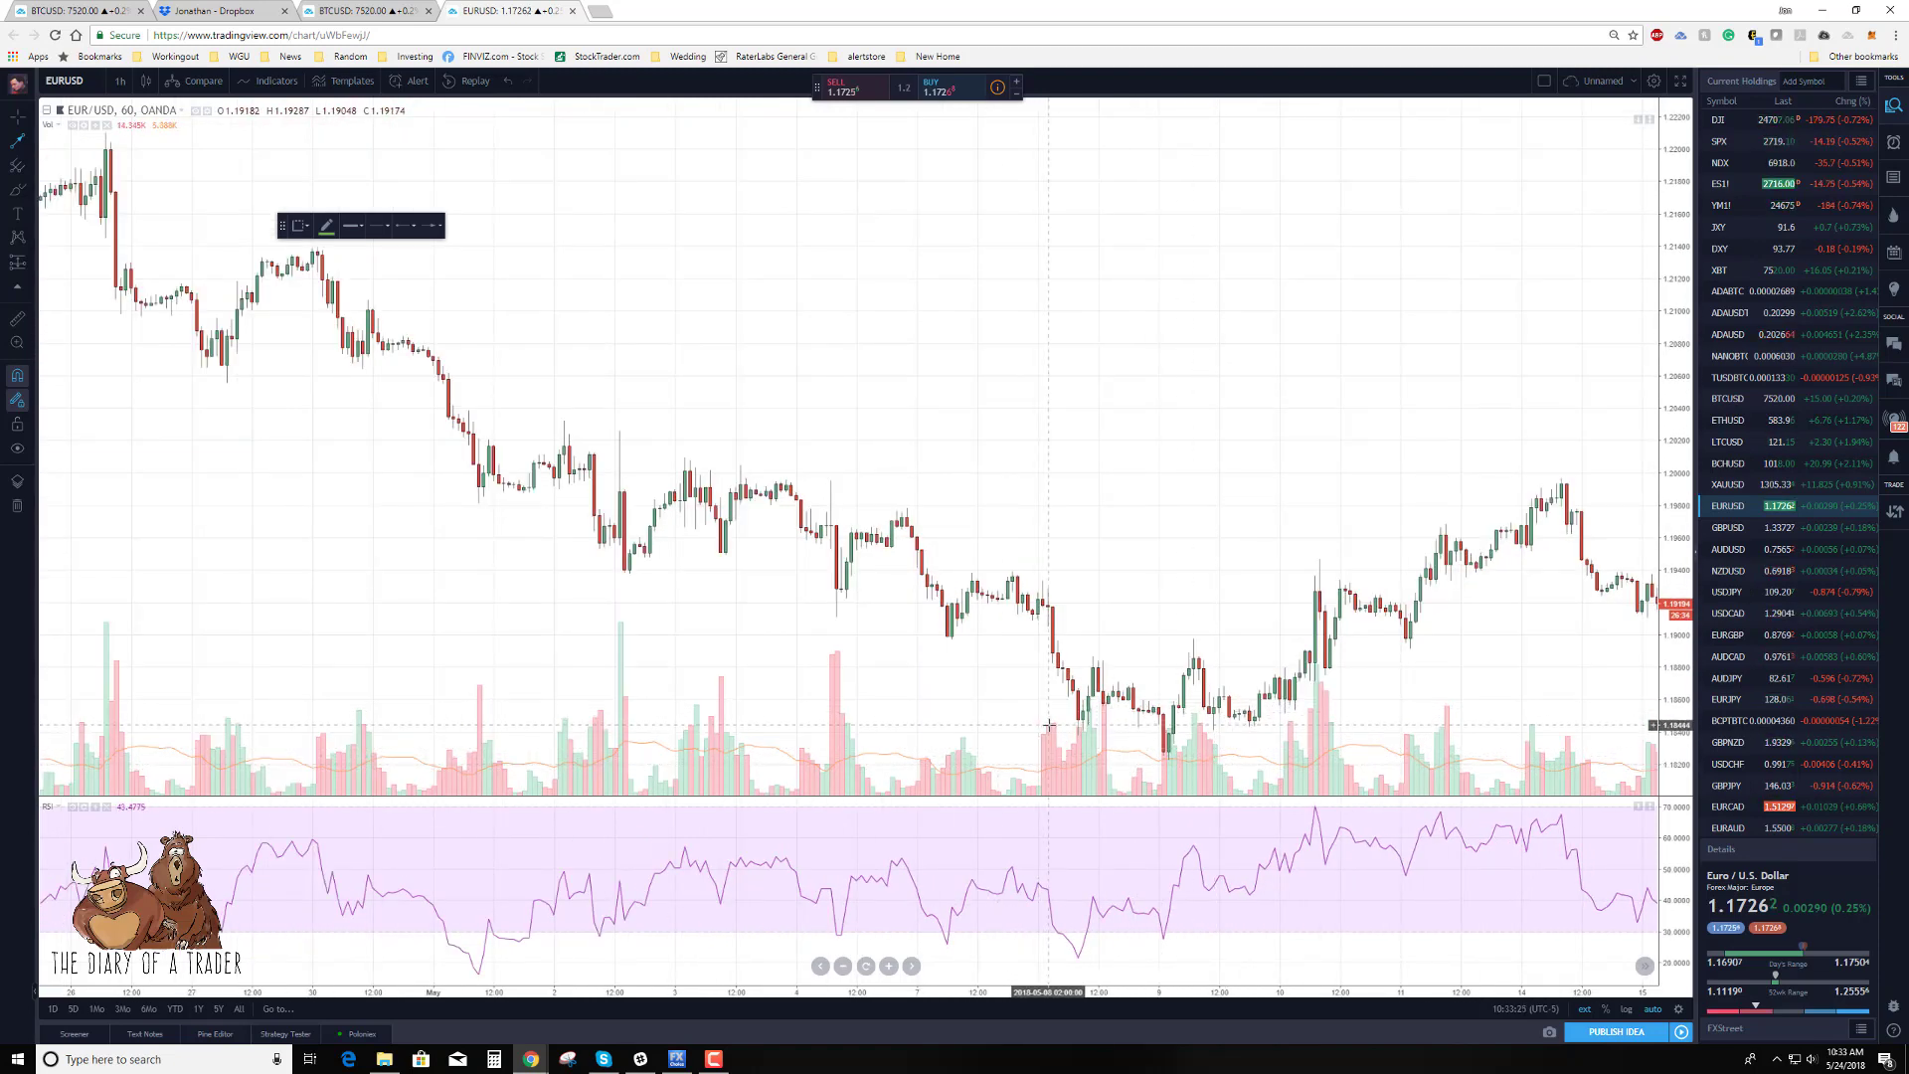
scroll(1047, 727, up, 2)
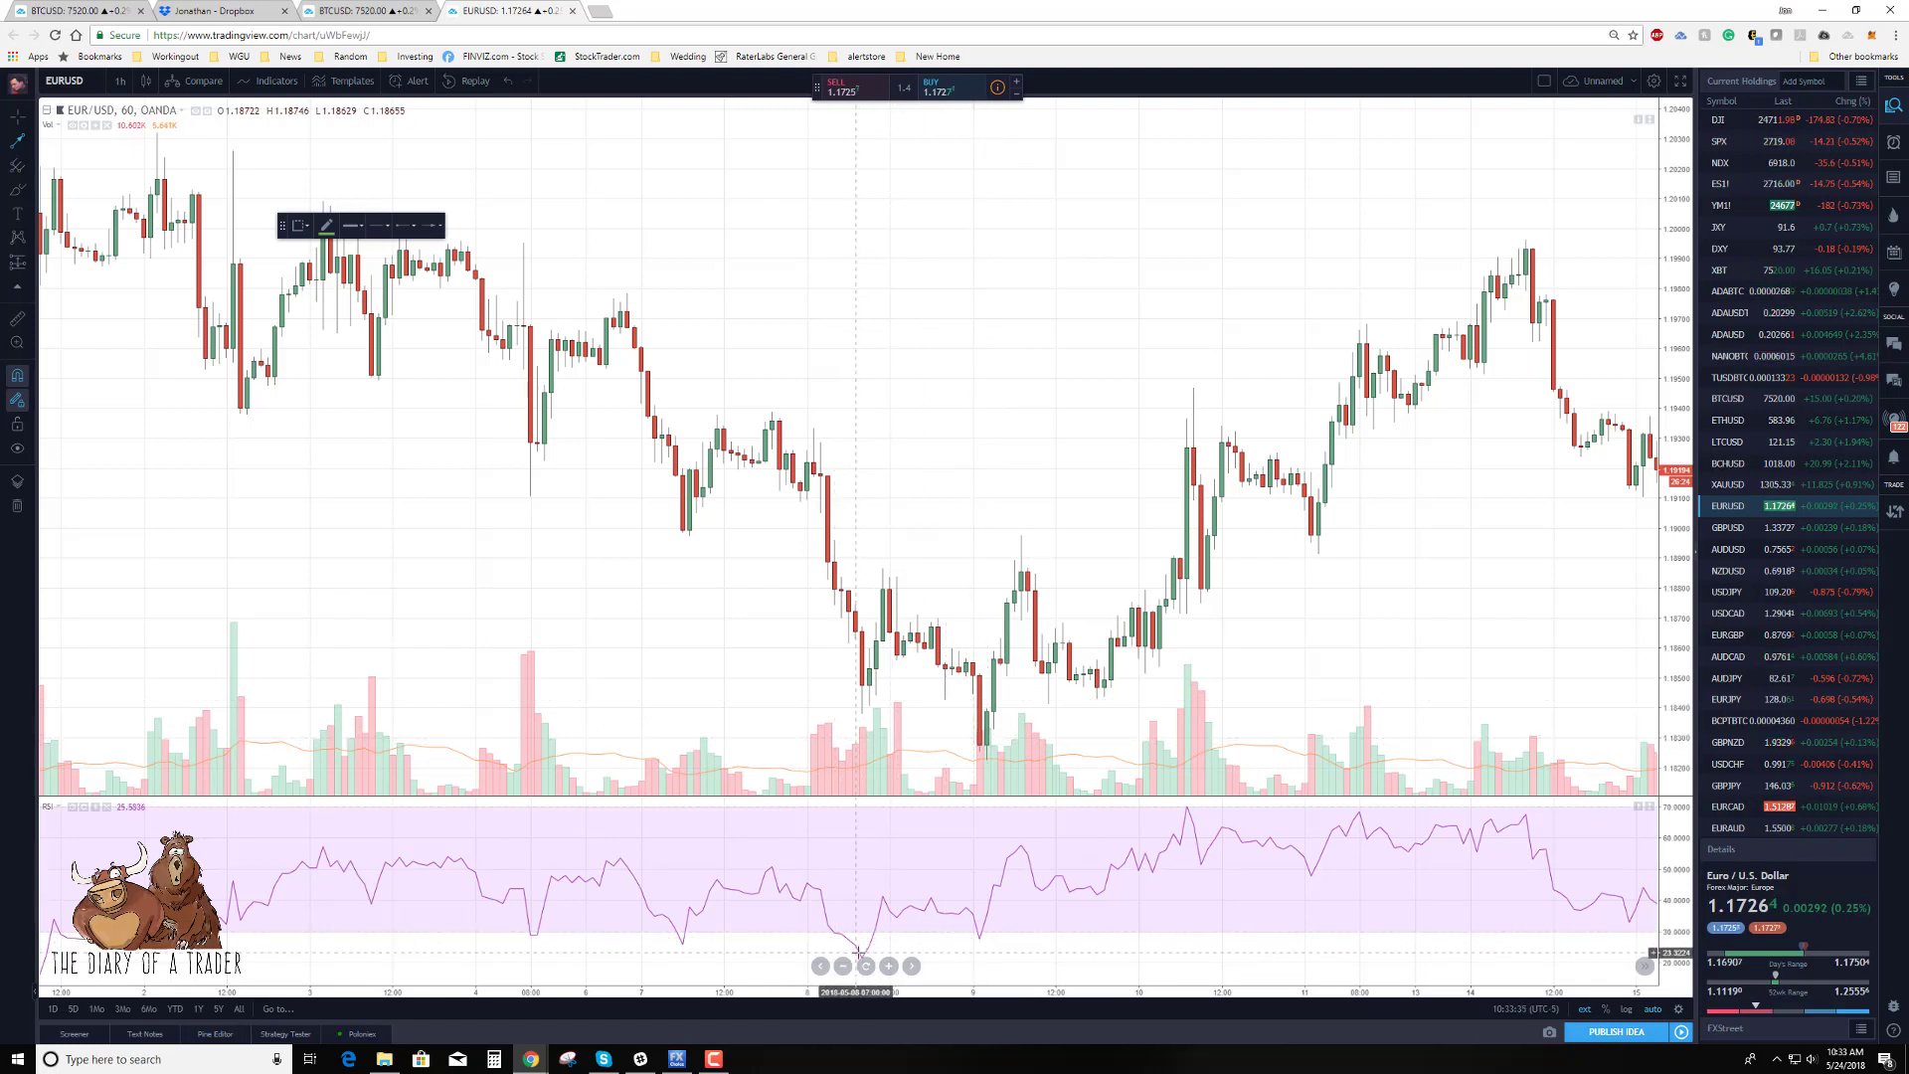
click(801, 668)
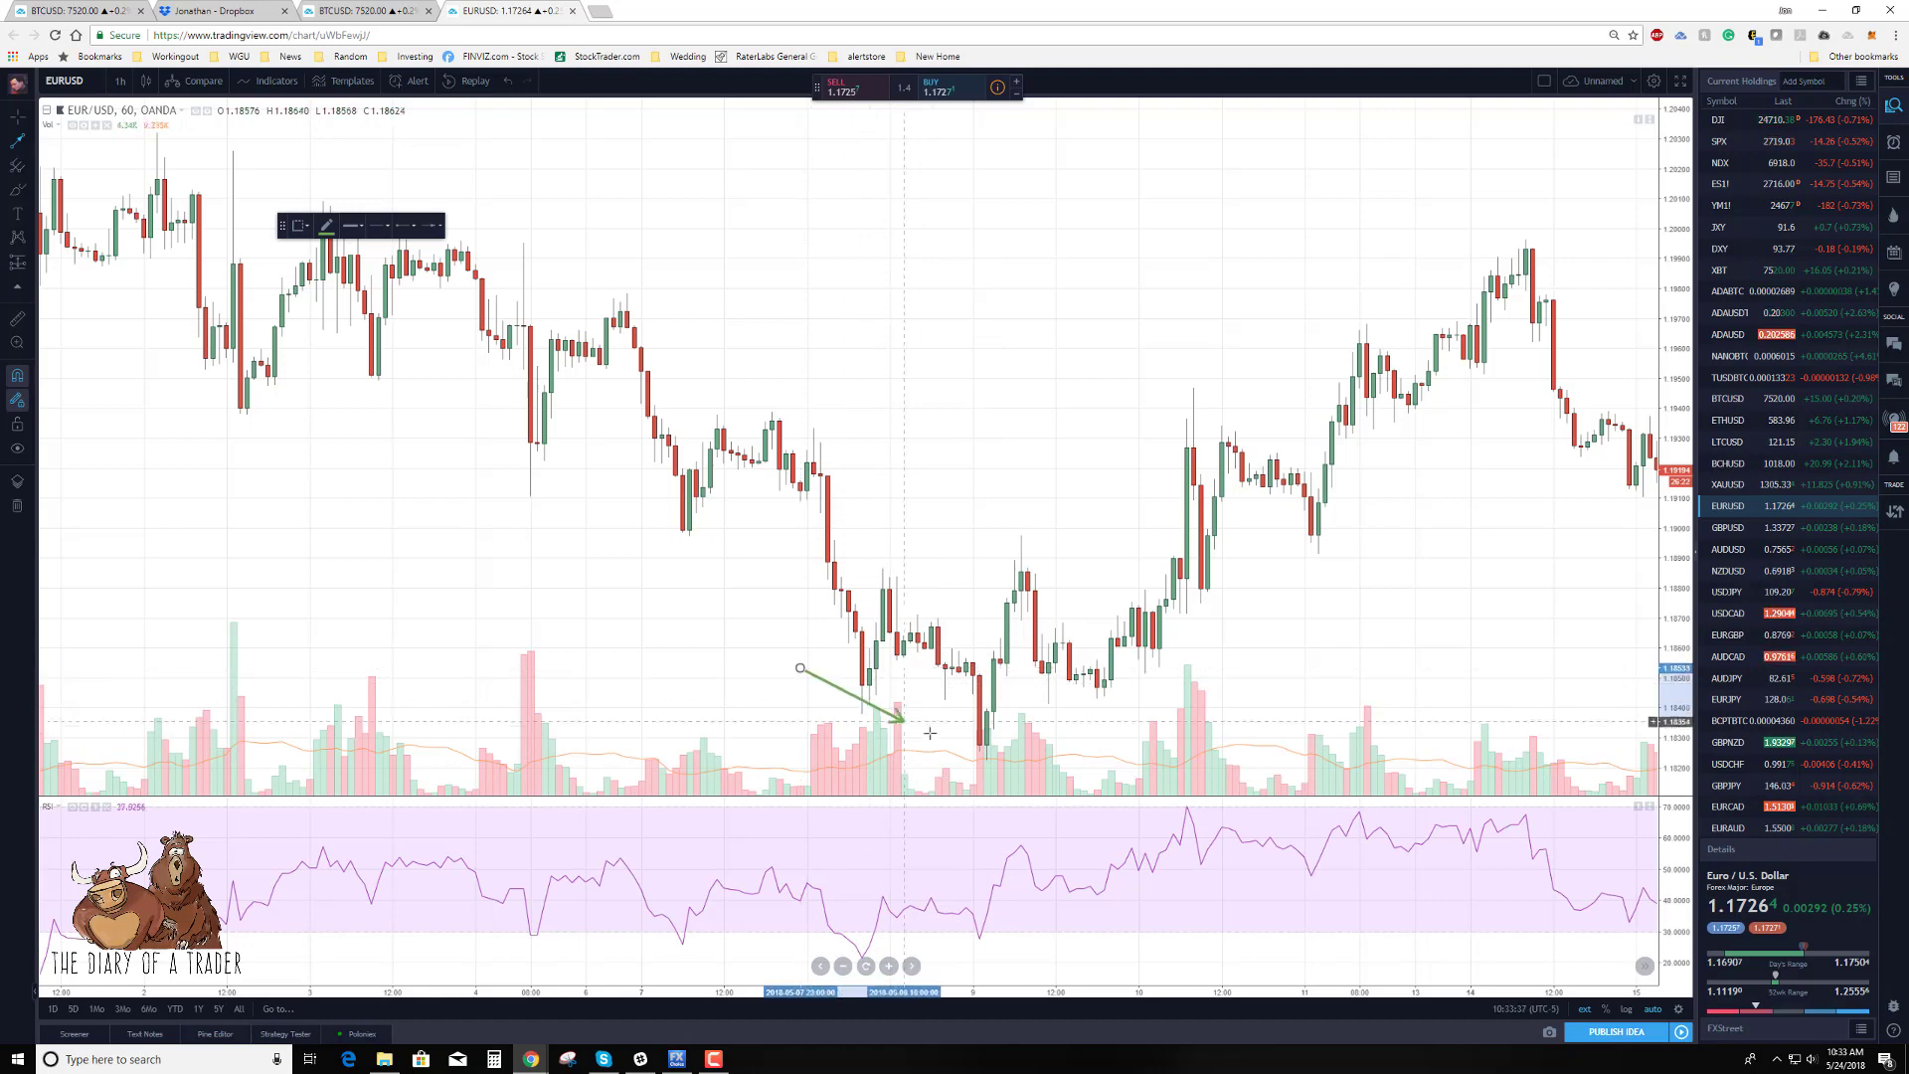
click(1007, 776)
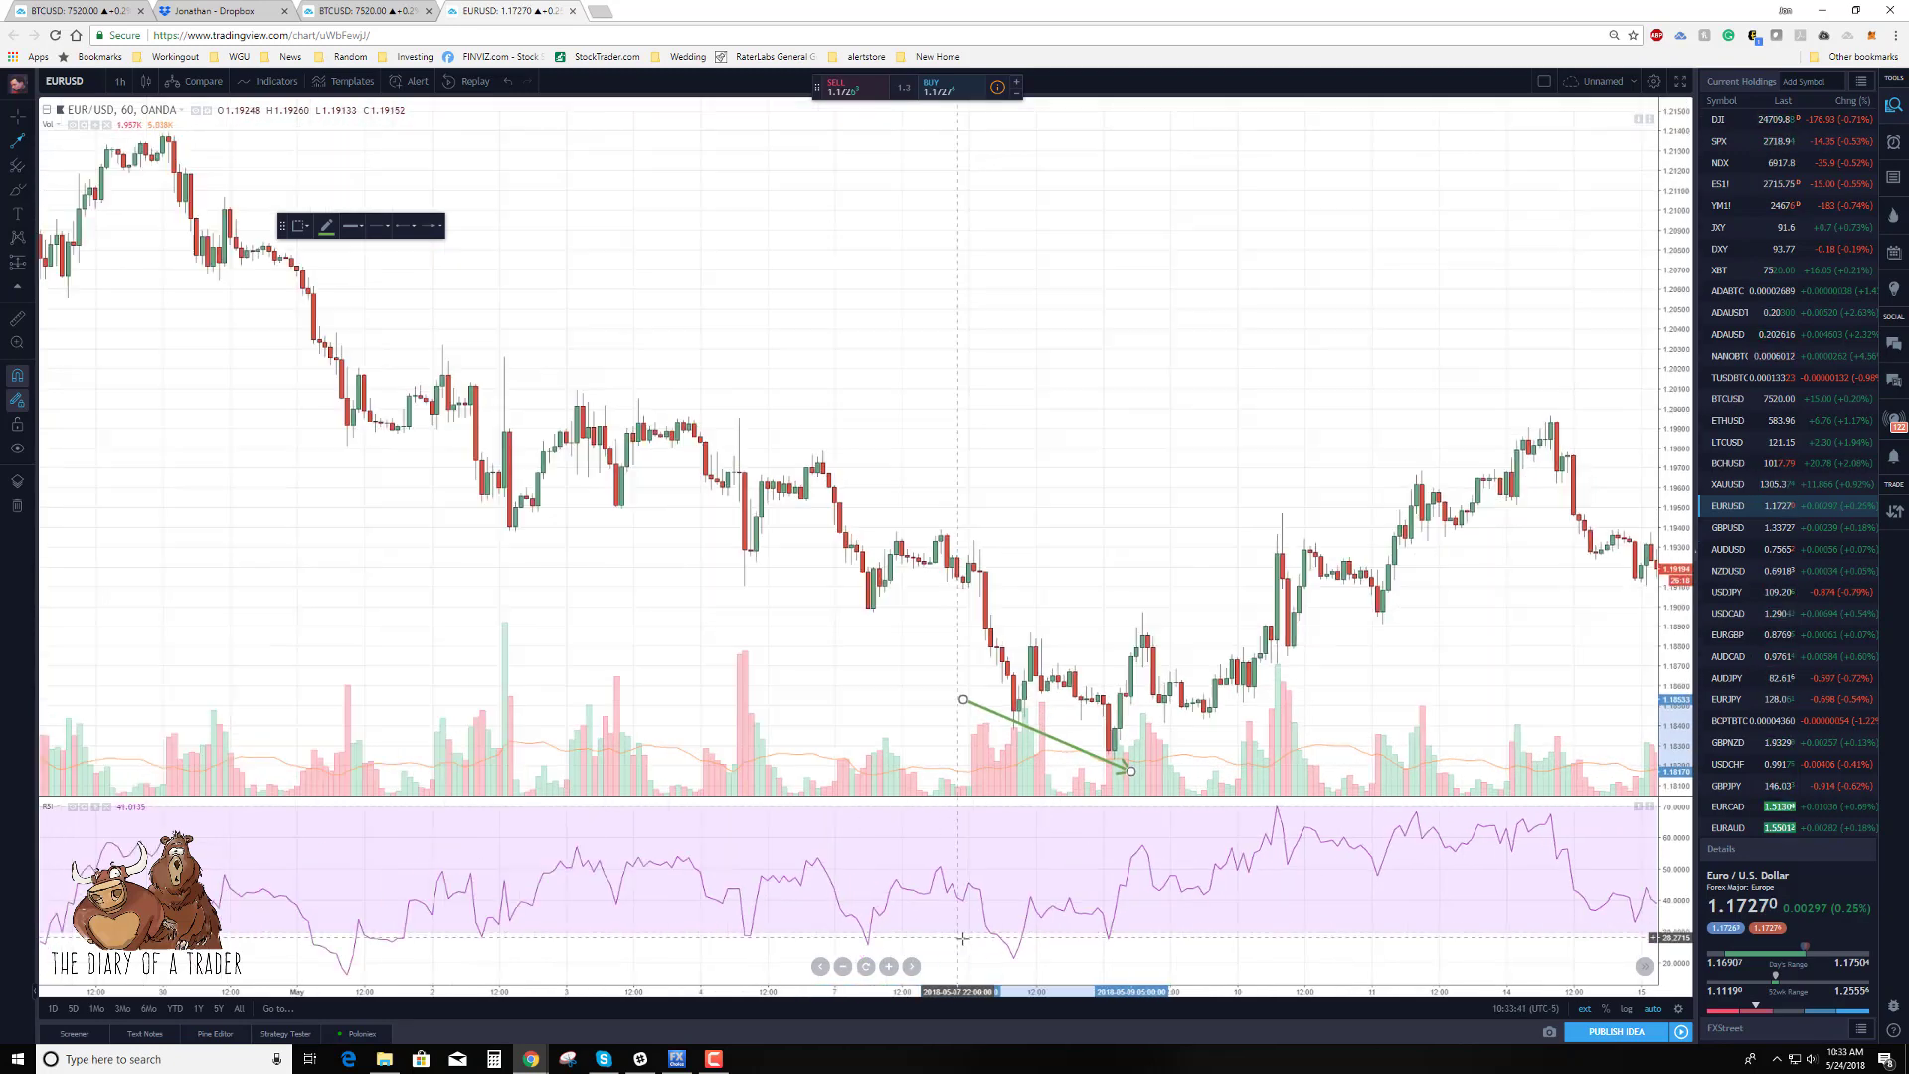
Draw an upward-sloping arrow under the two RSI lows that match the May 8 and 9 price lows.
scroll(886, 921, down, 2)
click(1002, 965)
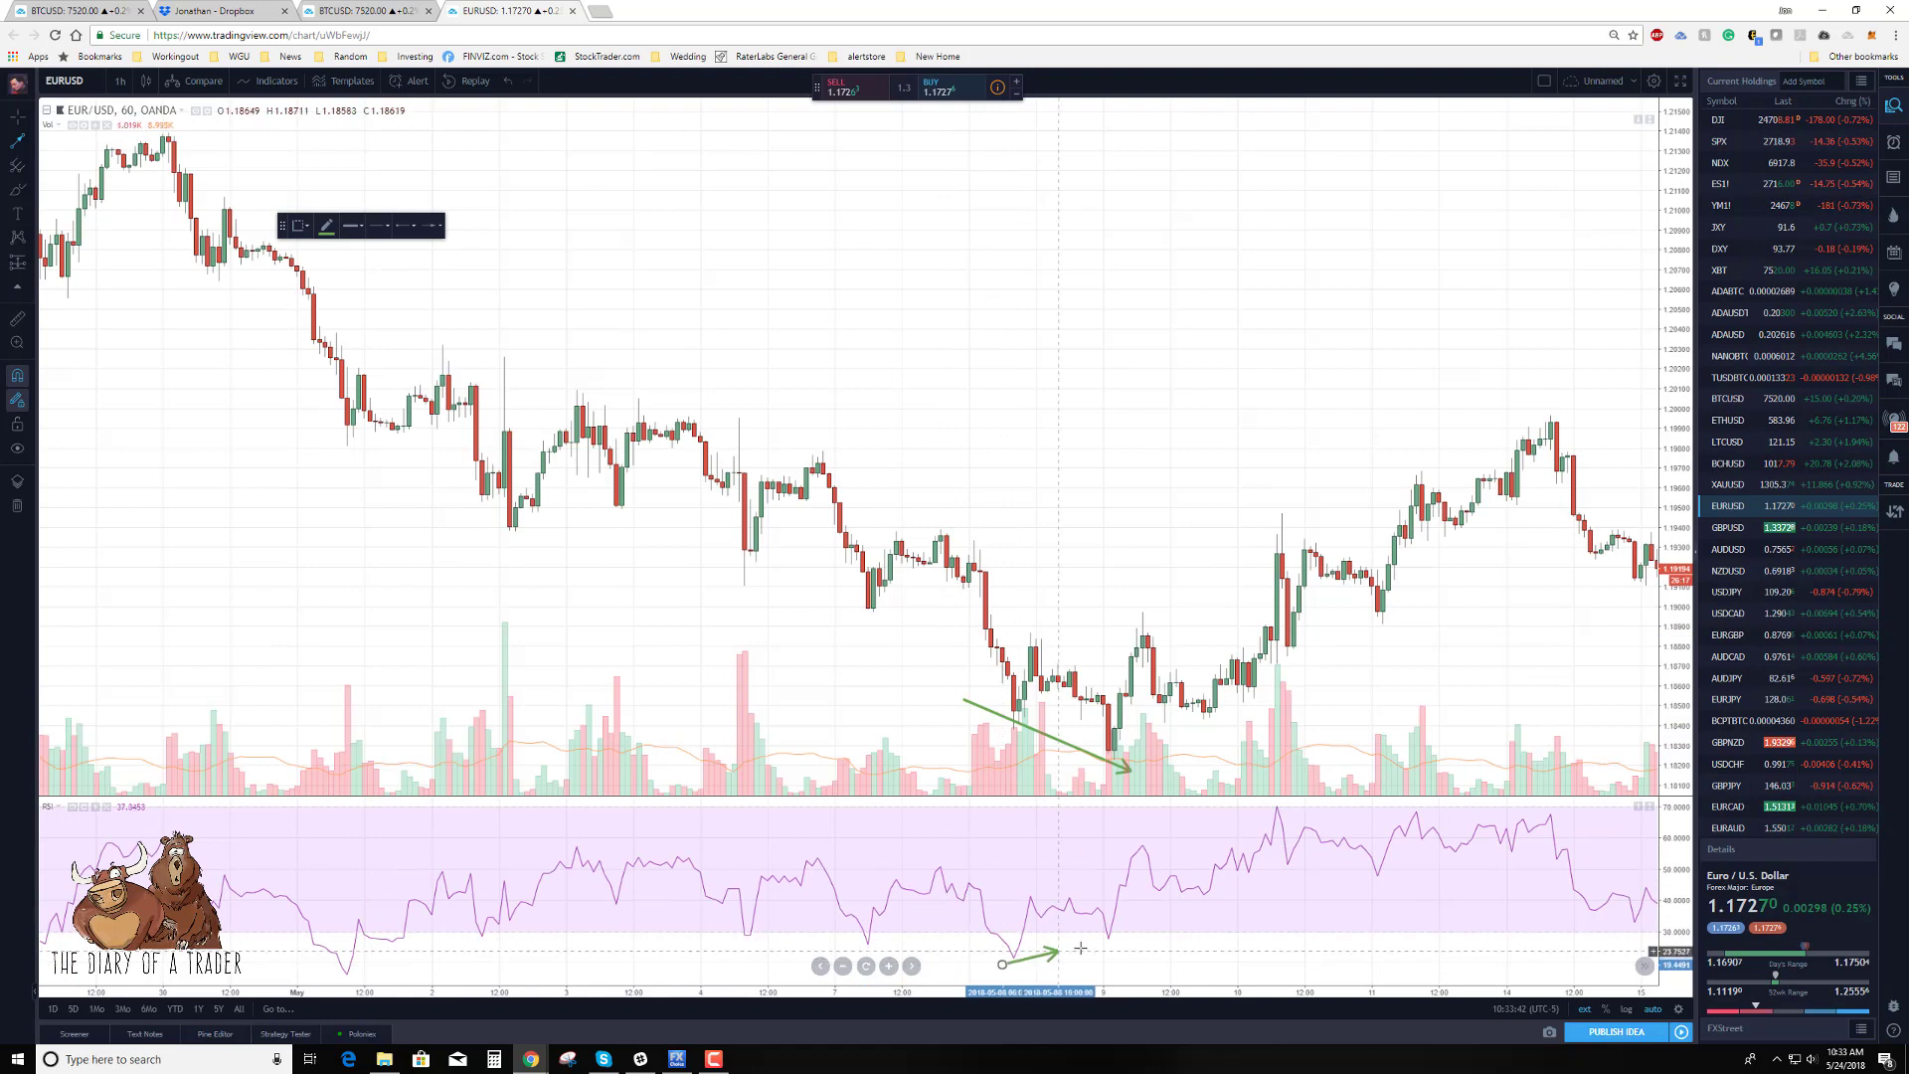
click(1137, 932)
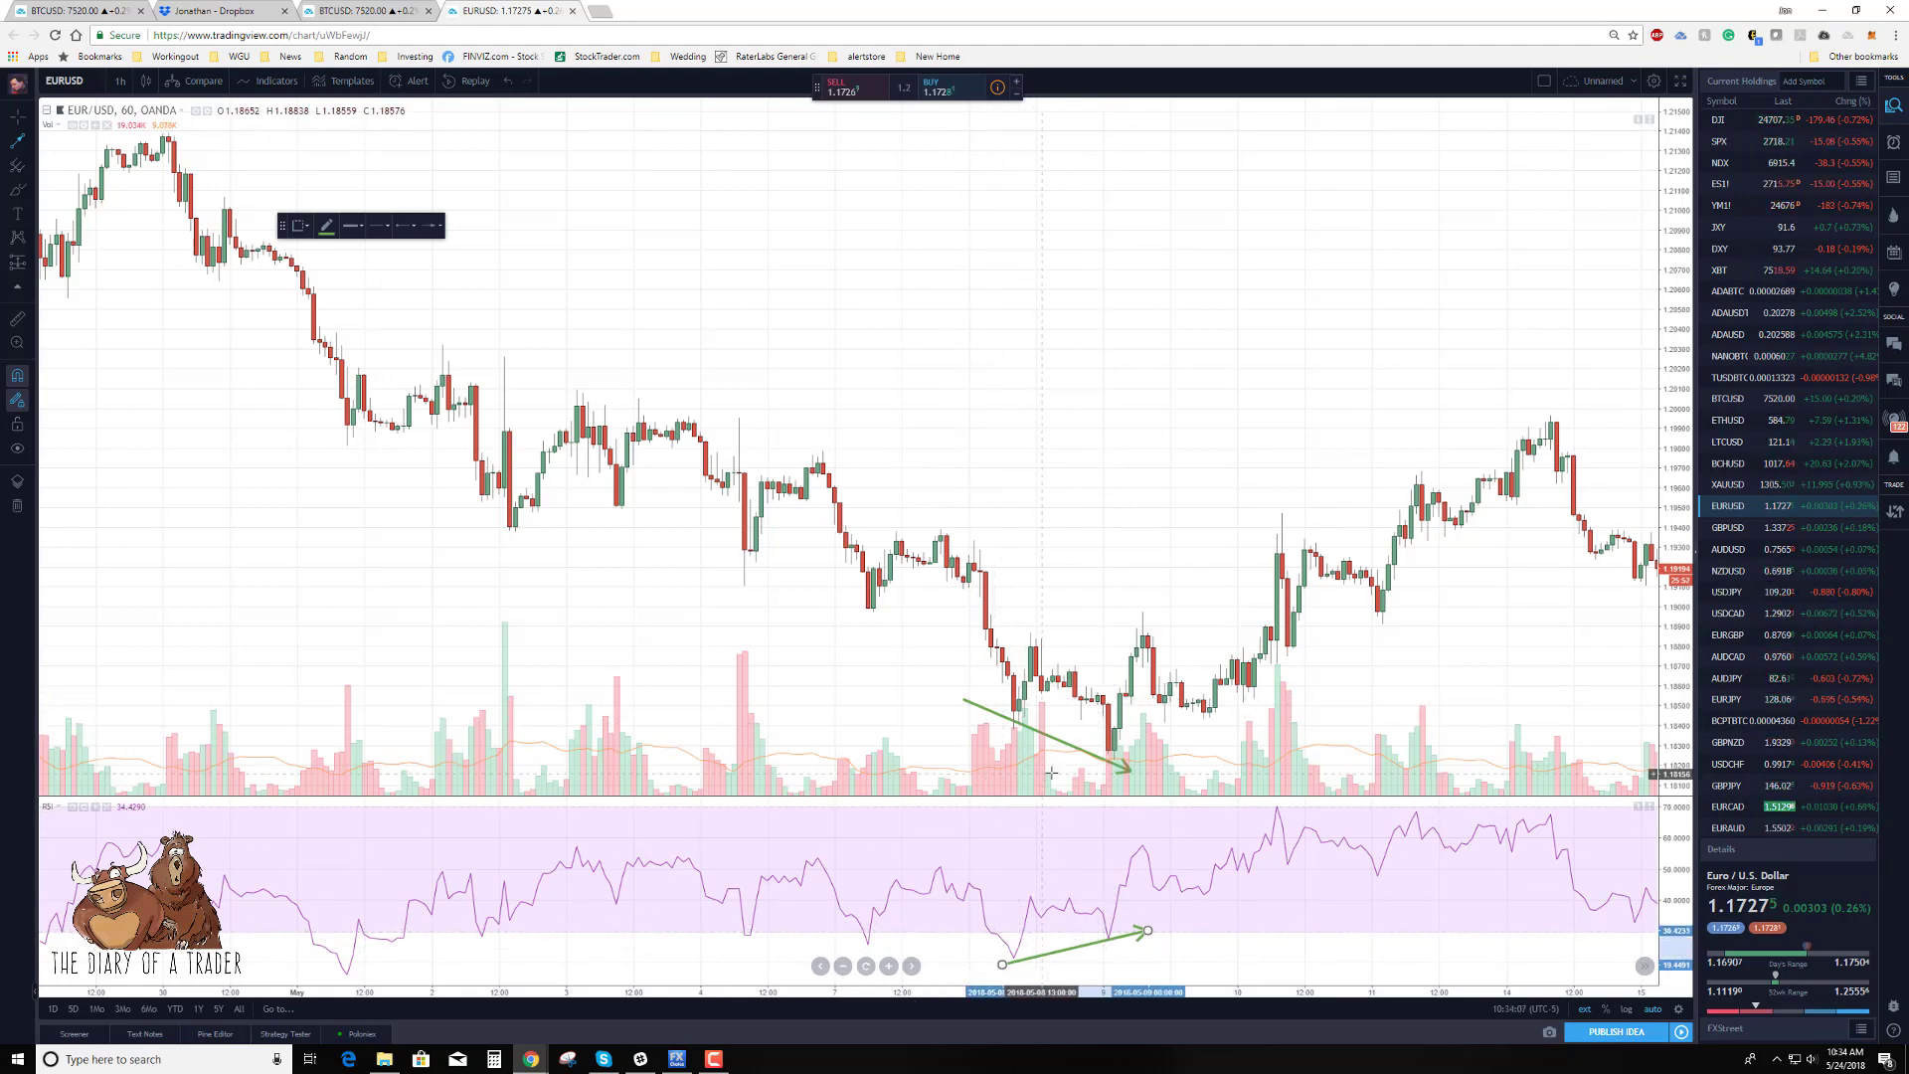
Draw an upward-sloping arrow above the rising price highs around April 16 and 17, and colour it red.
scroll(994, 816, up, 1)
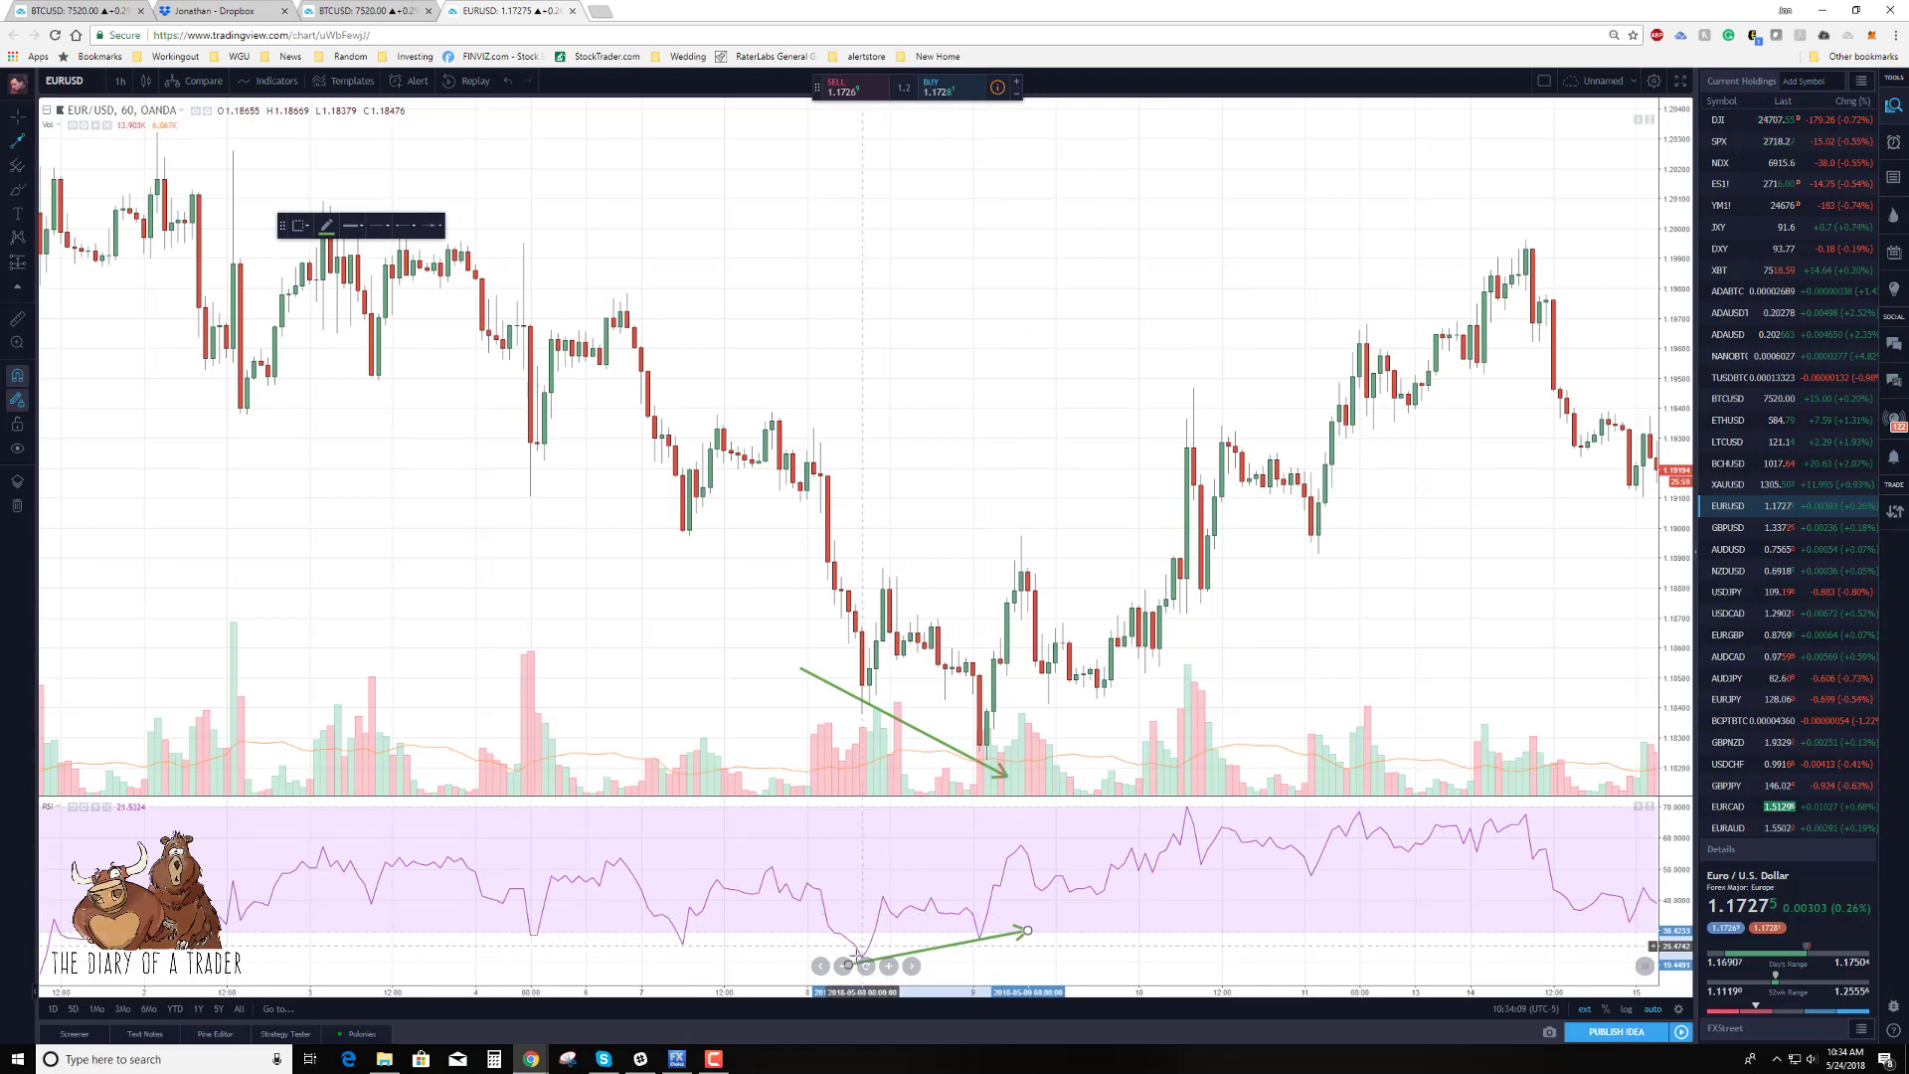
scroll(858, 951, down, 1)
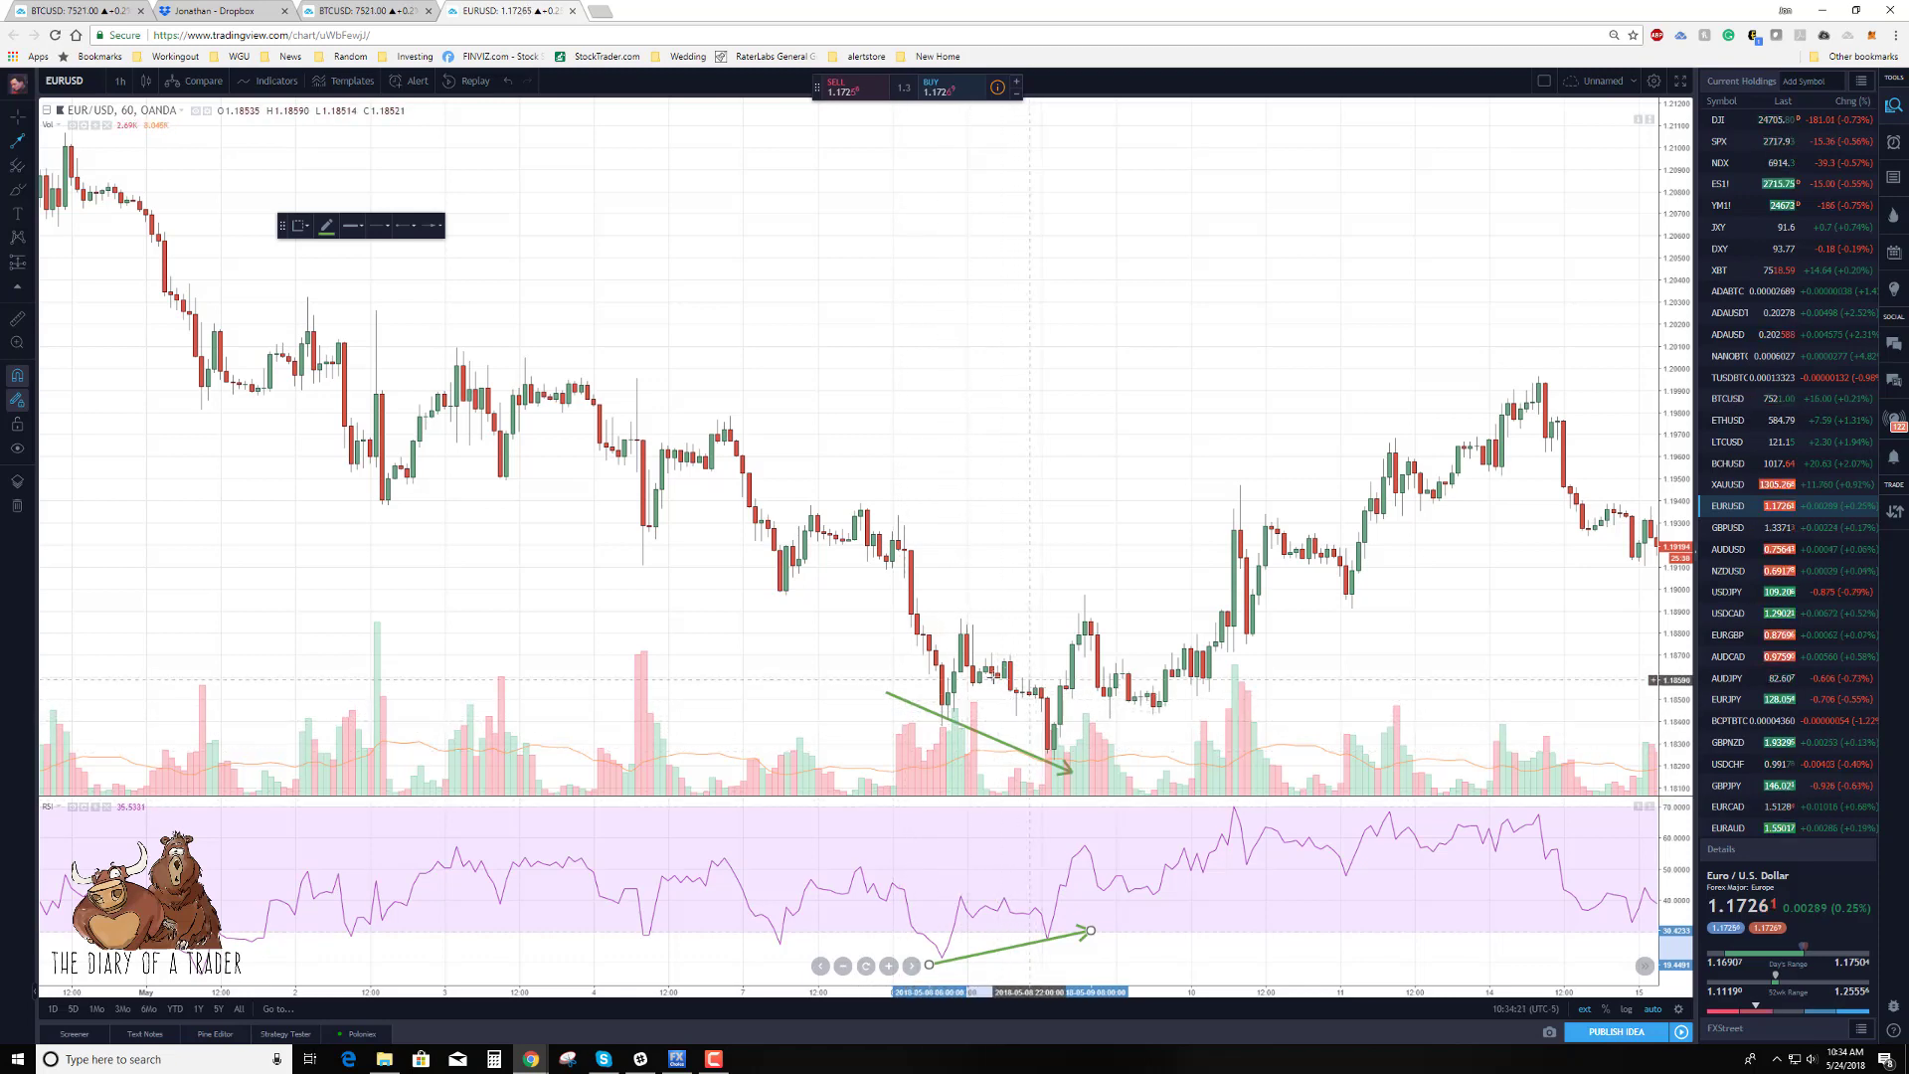
drag(980, 676, 1128, 647)
drag(617, 567, 1291, 605)
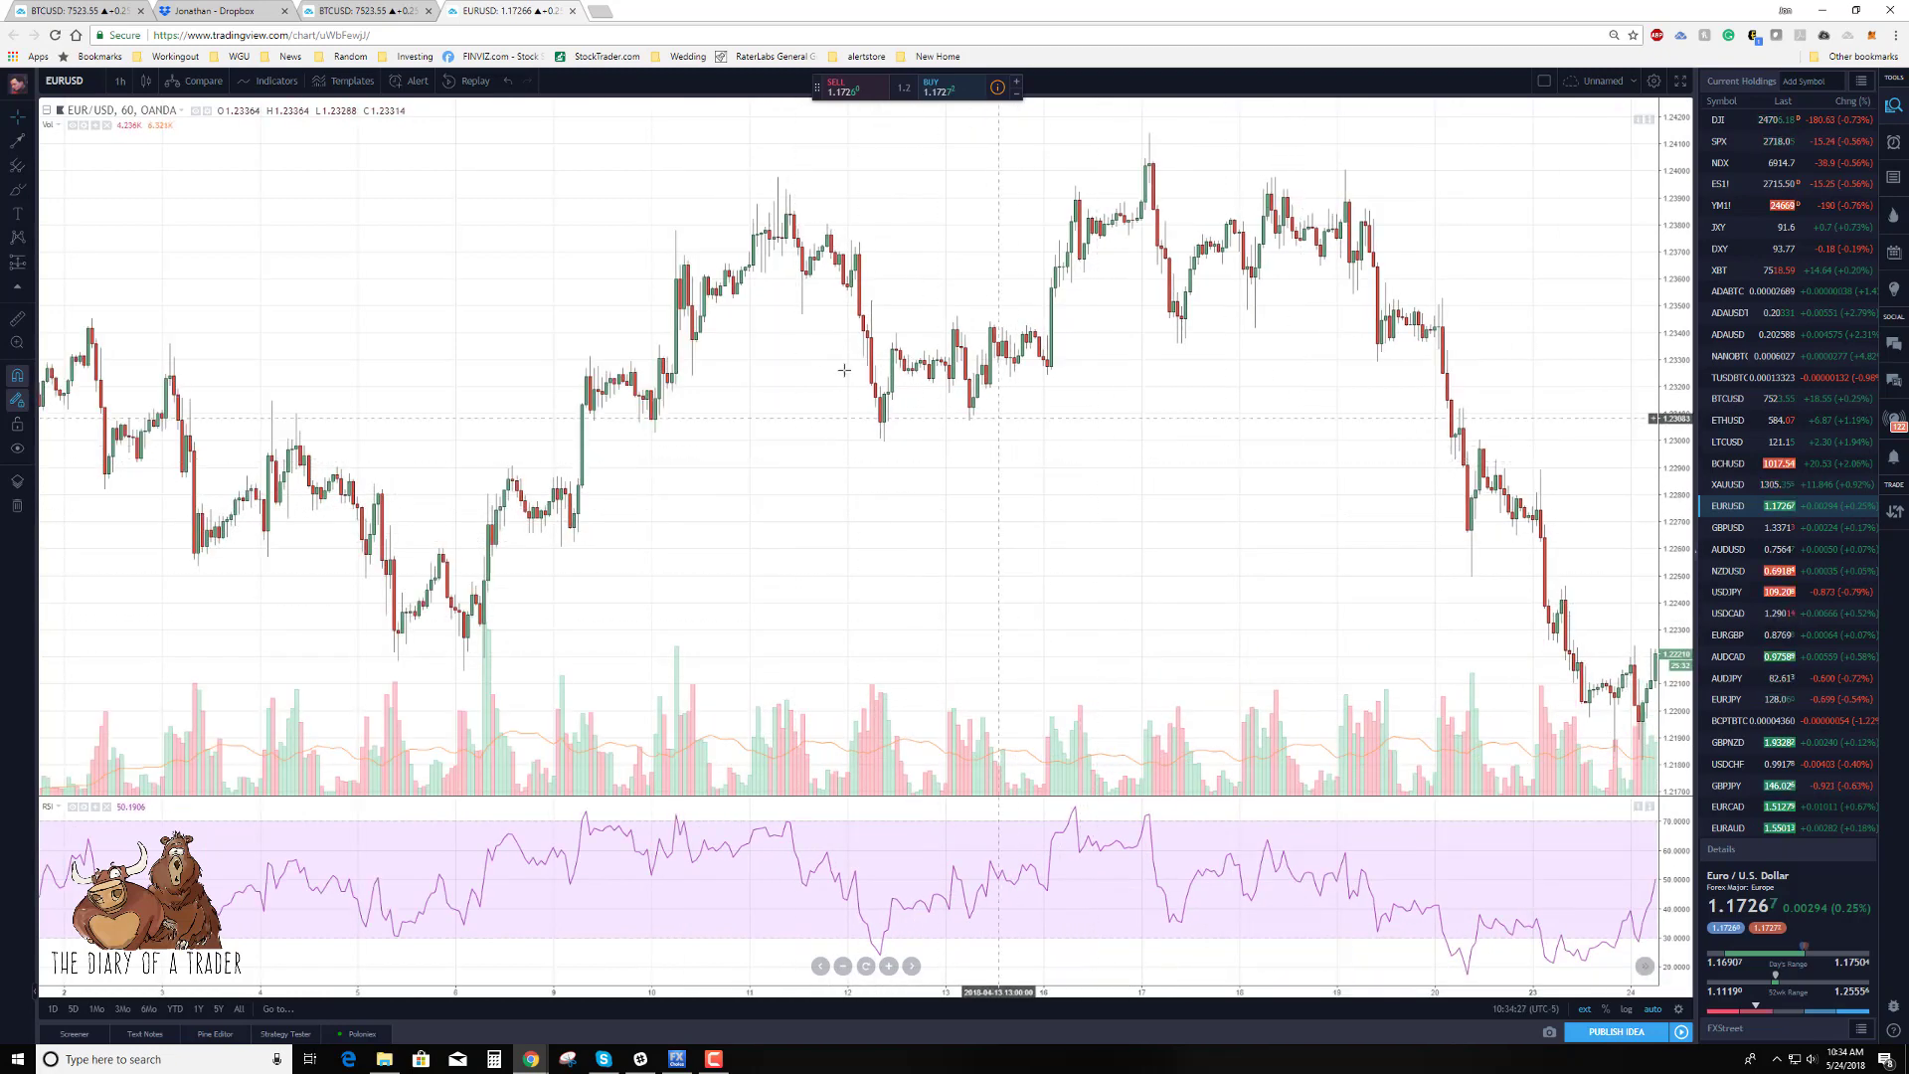
drag(930, 497, 748, 411)
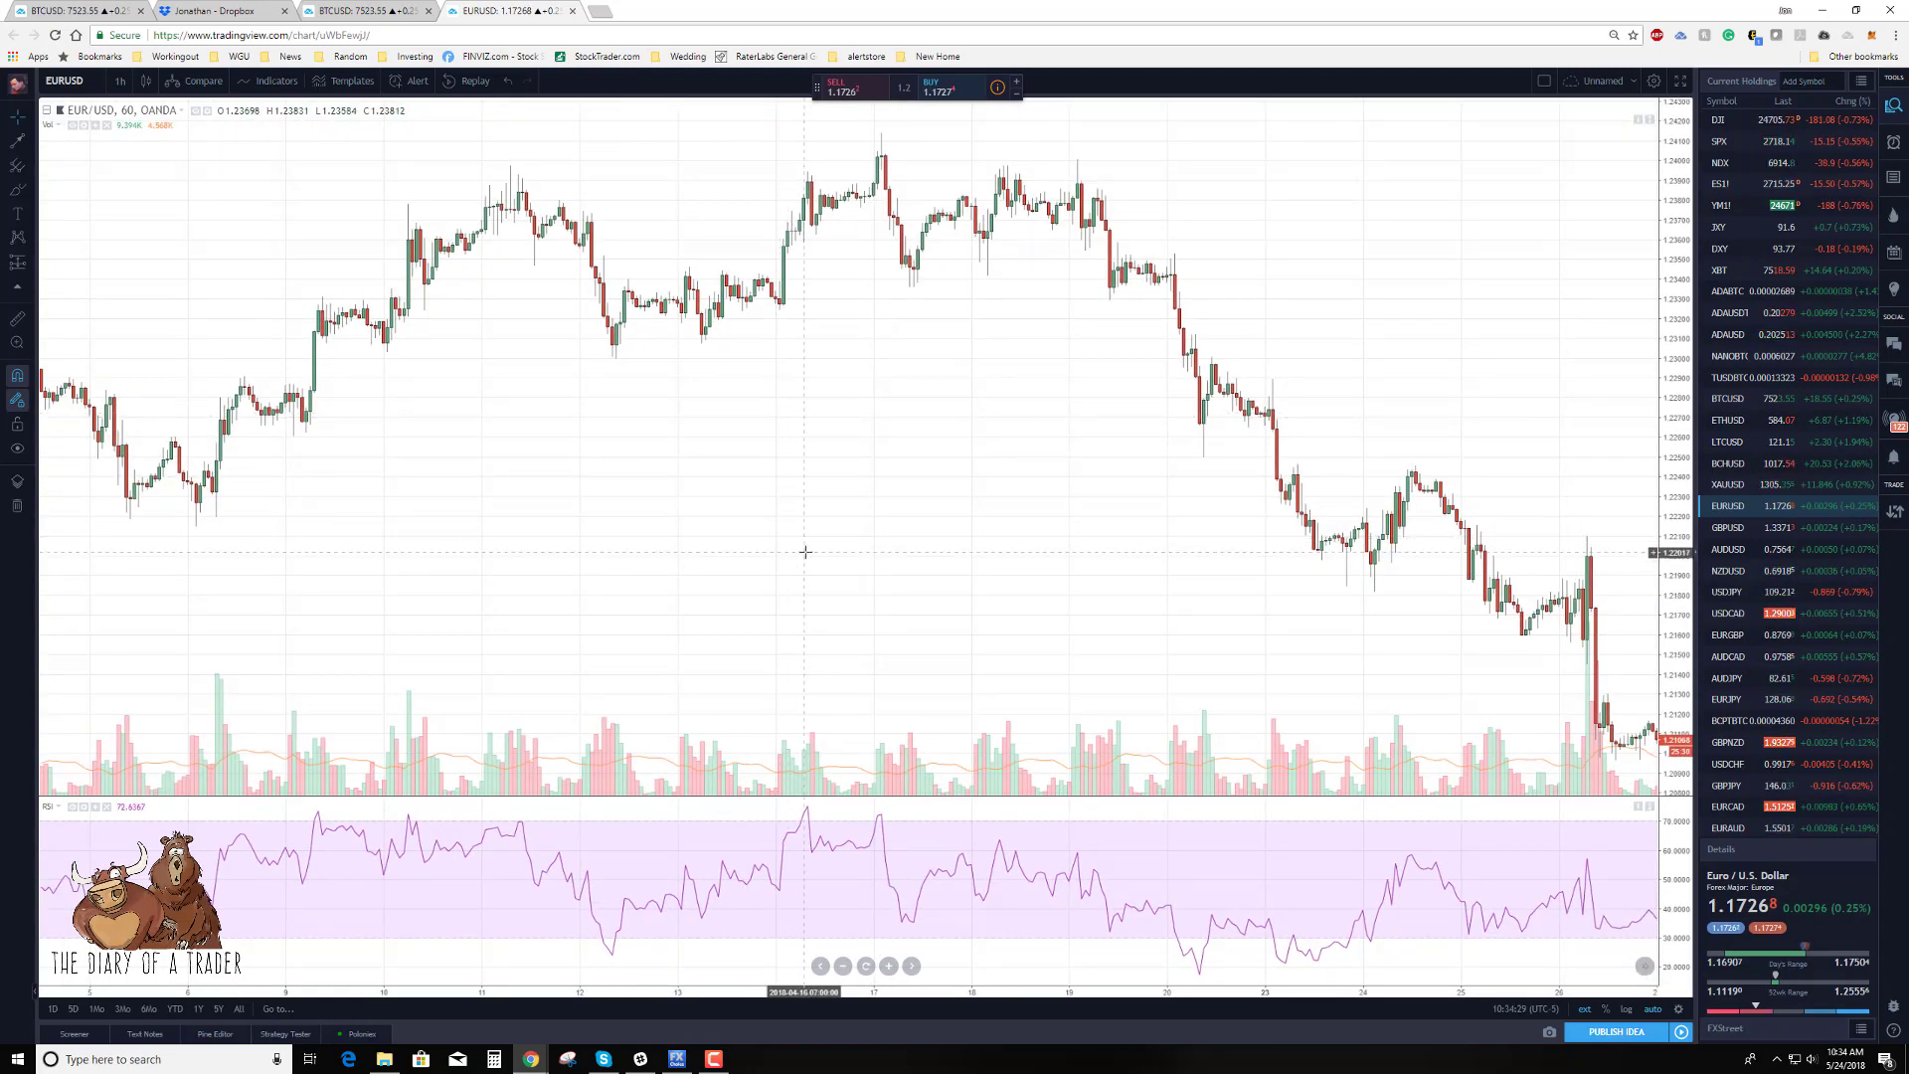
drag(742, 596, 747, 631)
scroll(748, 630, left, 5)
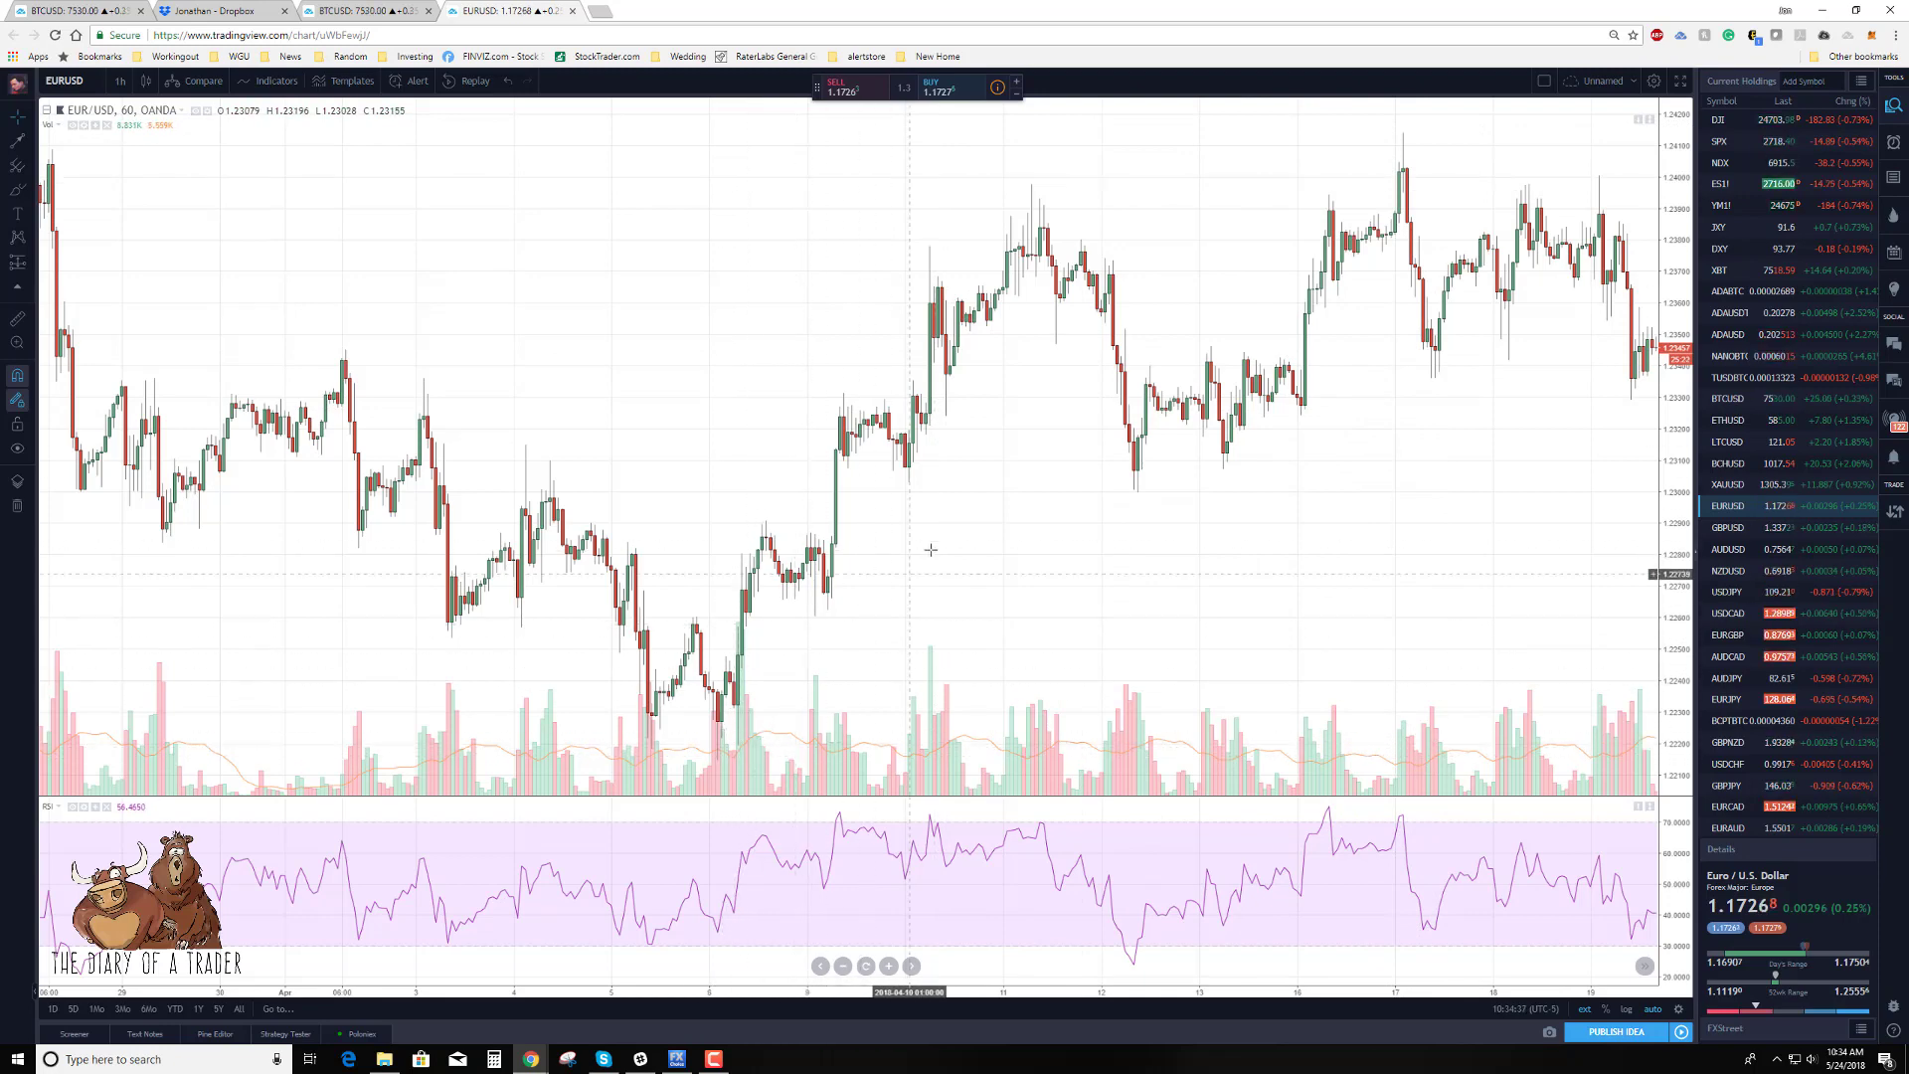
drag(1367, 472, 1048, 179)
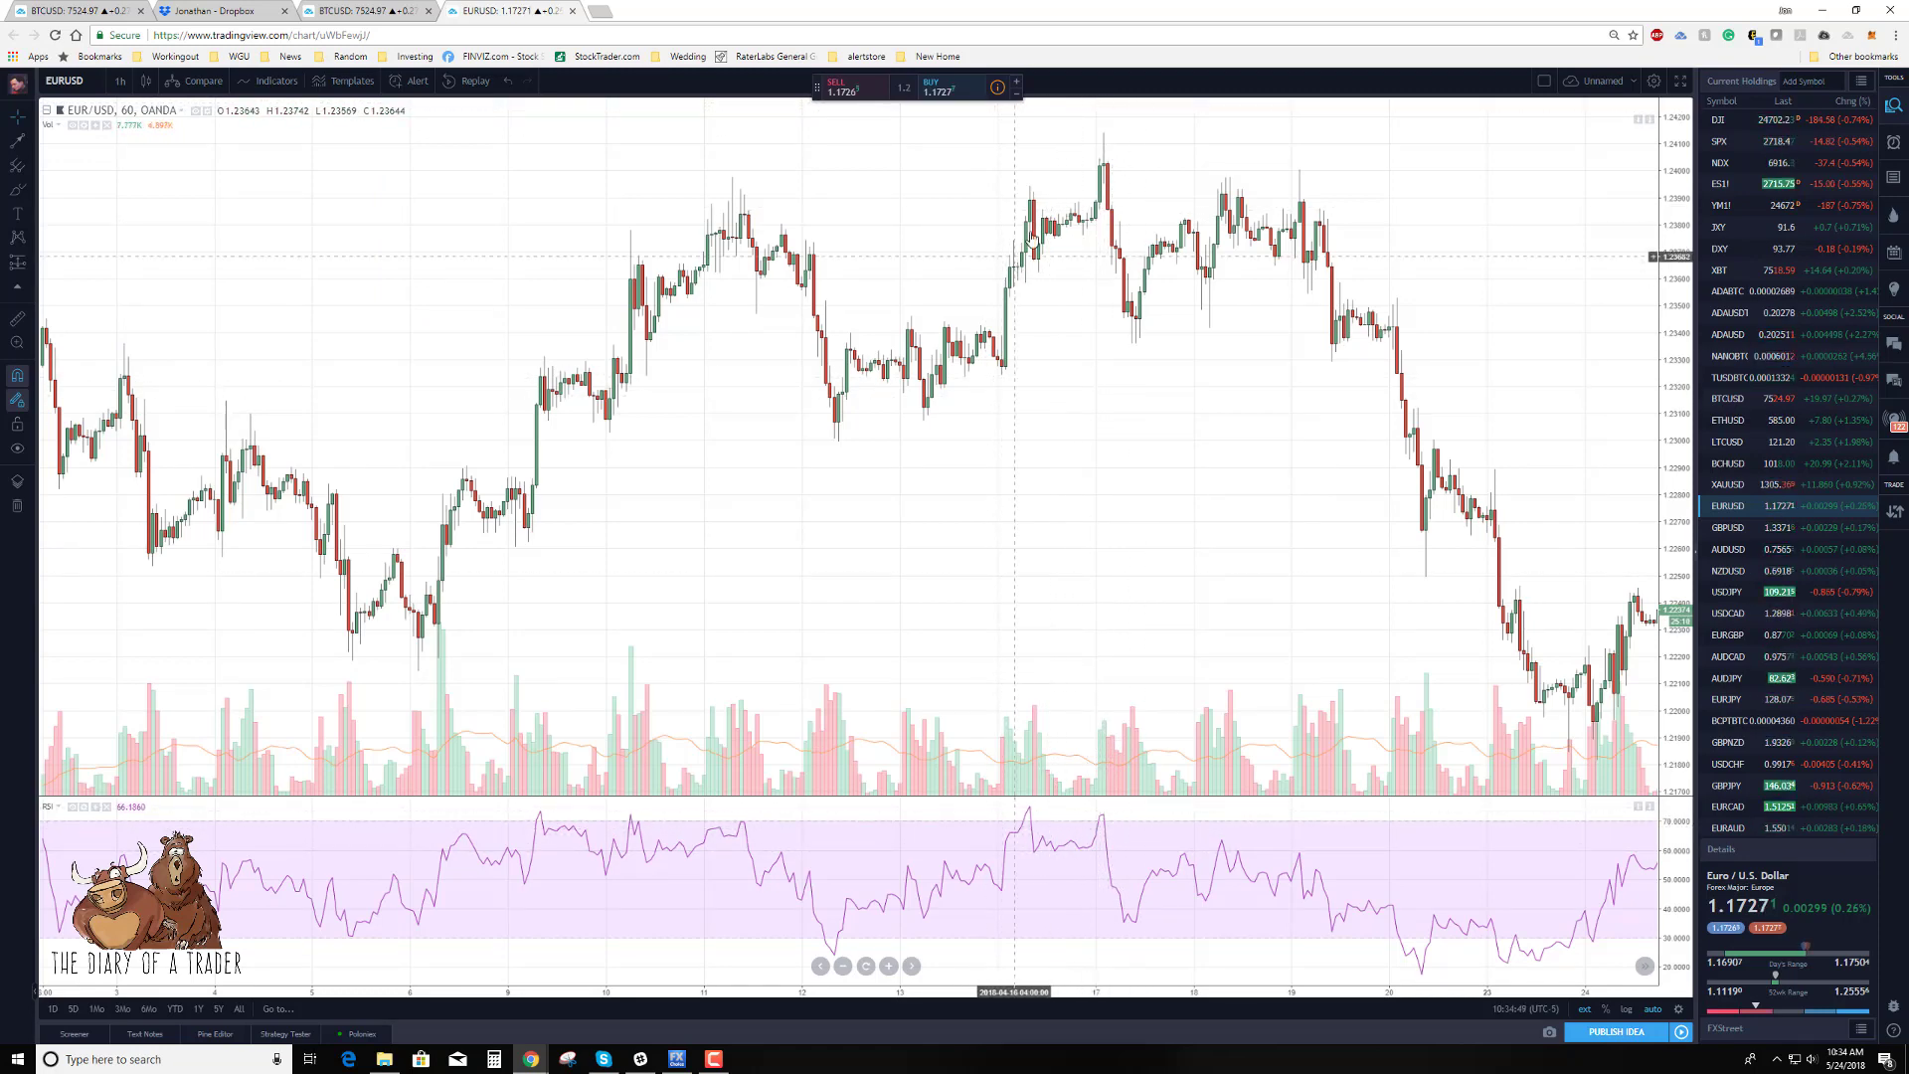
drag(1163, 468, 1098, 472)
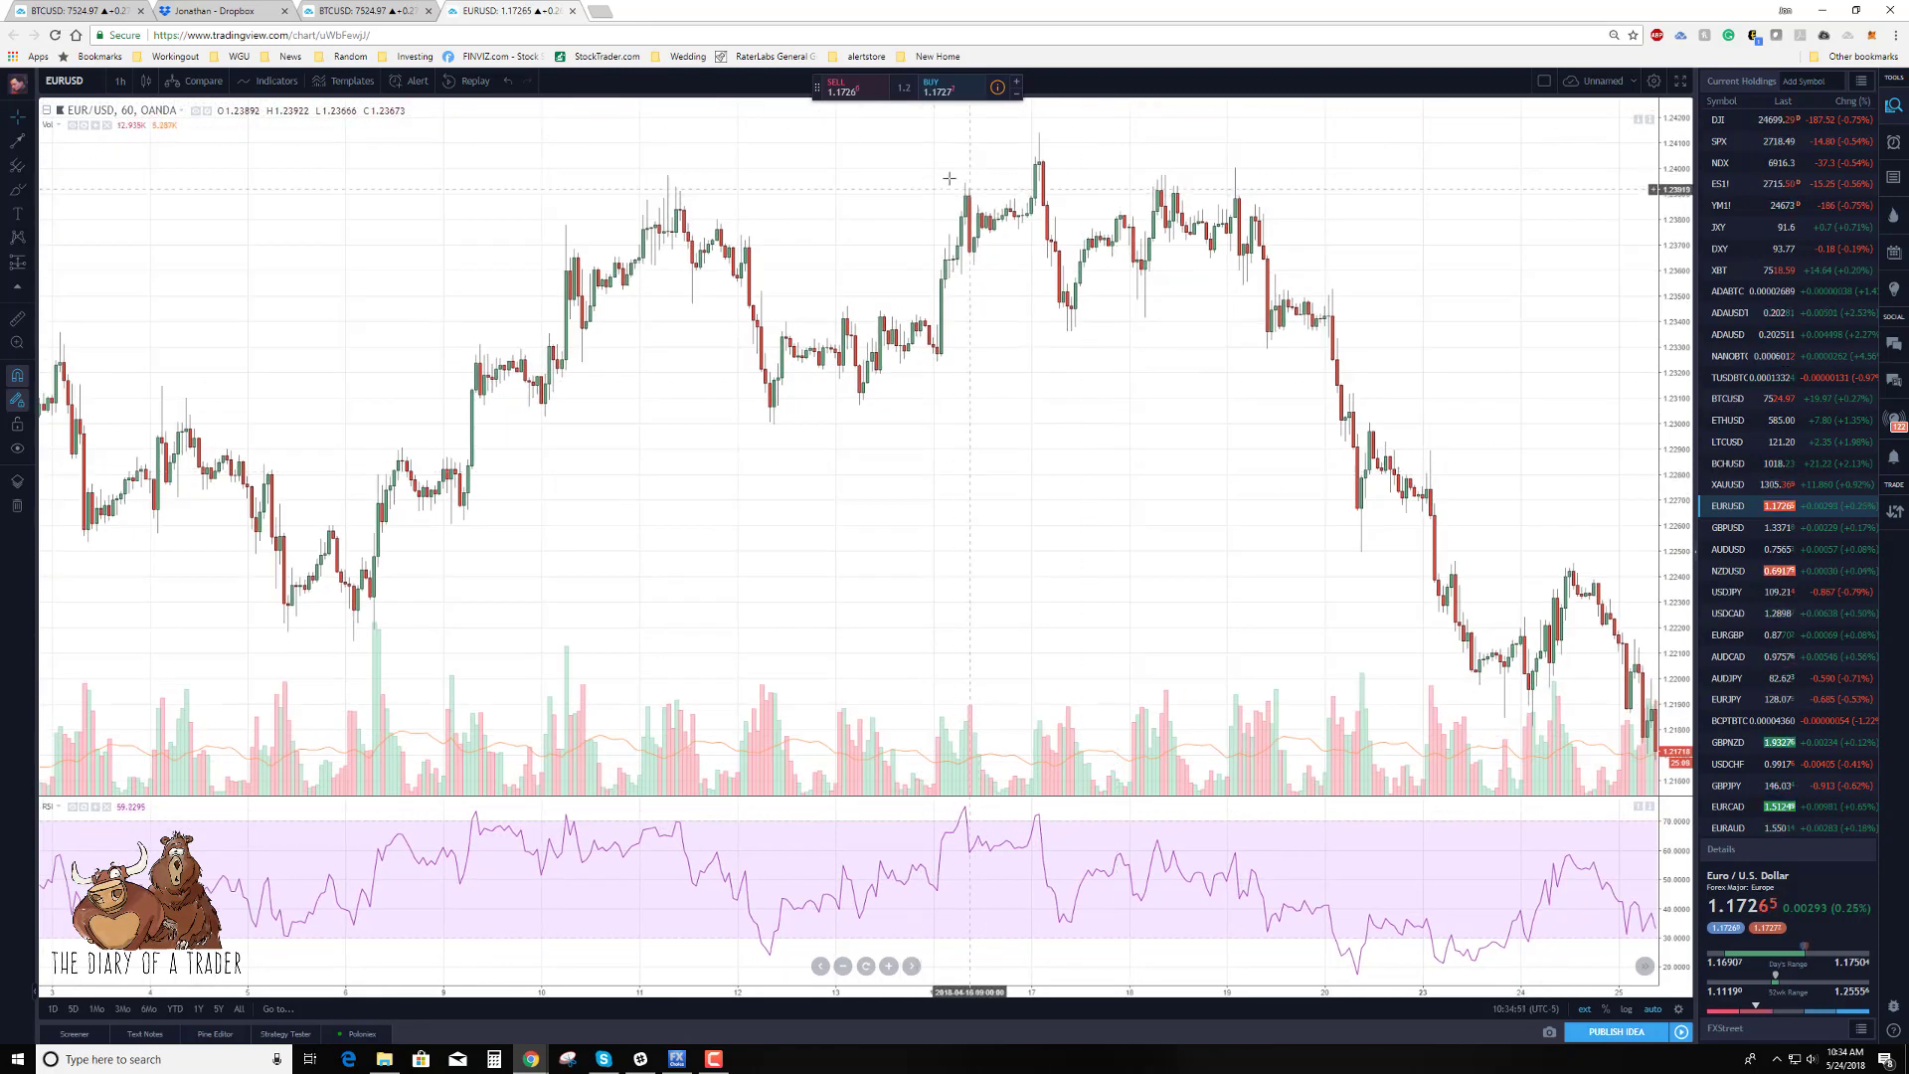
click(21, 144)
click(921, 190)
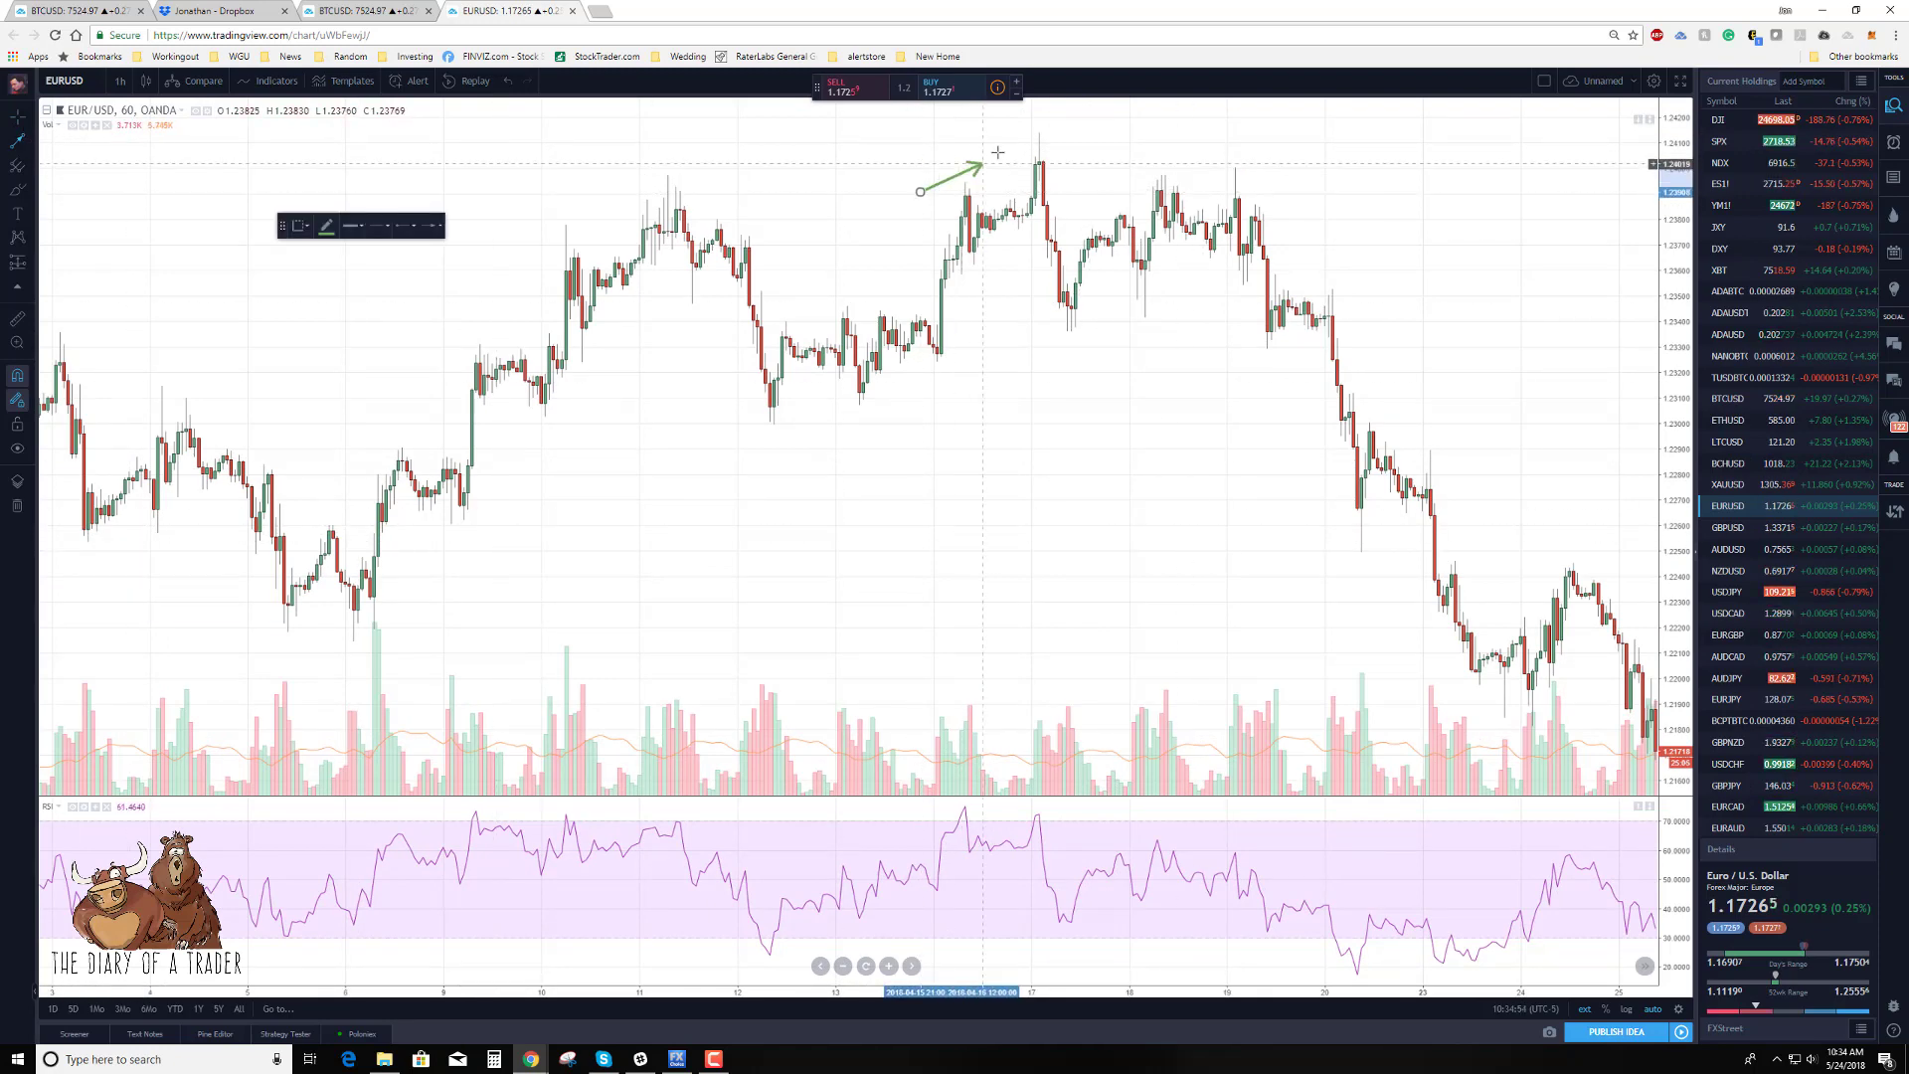
click(1075, 105)
click(323, 236)
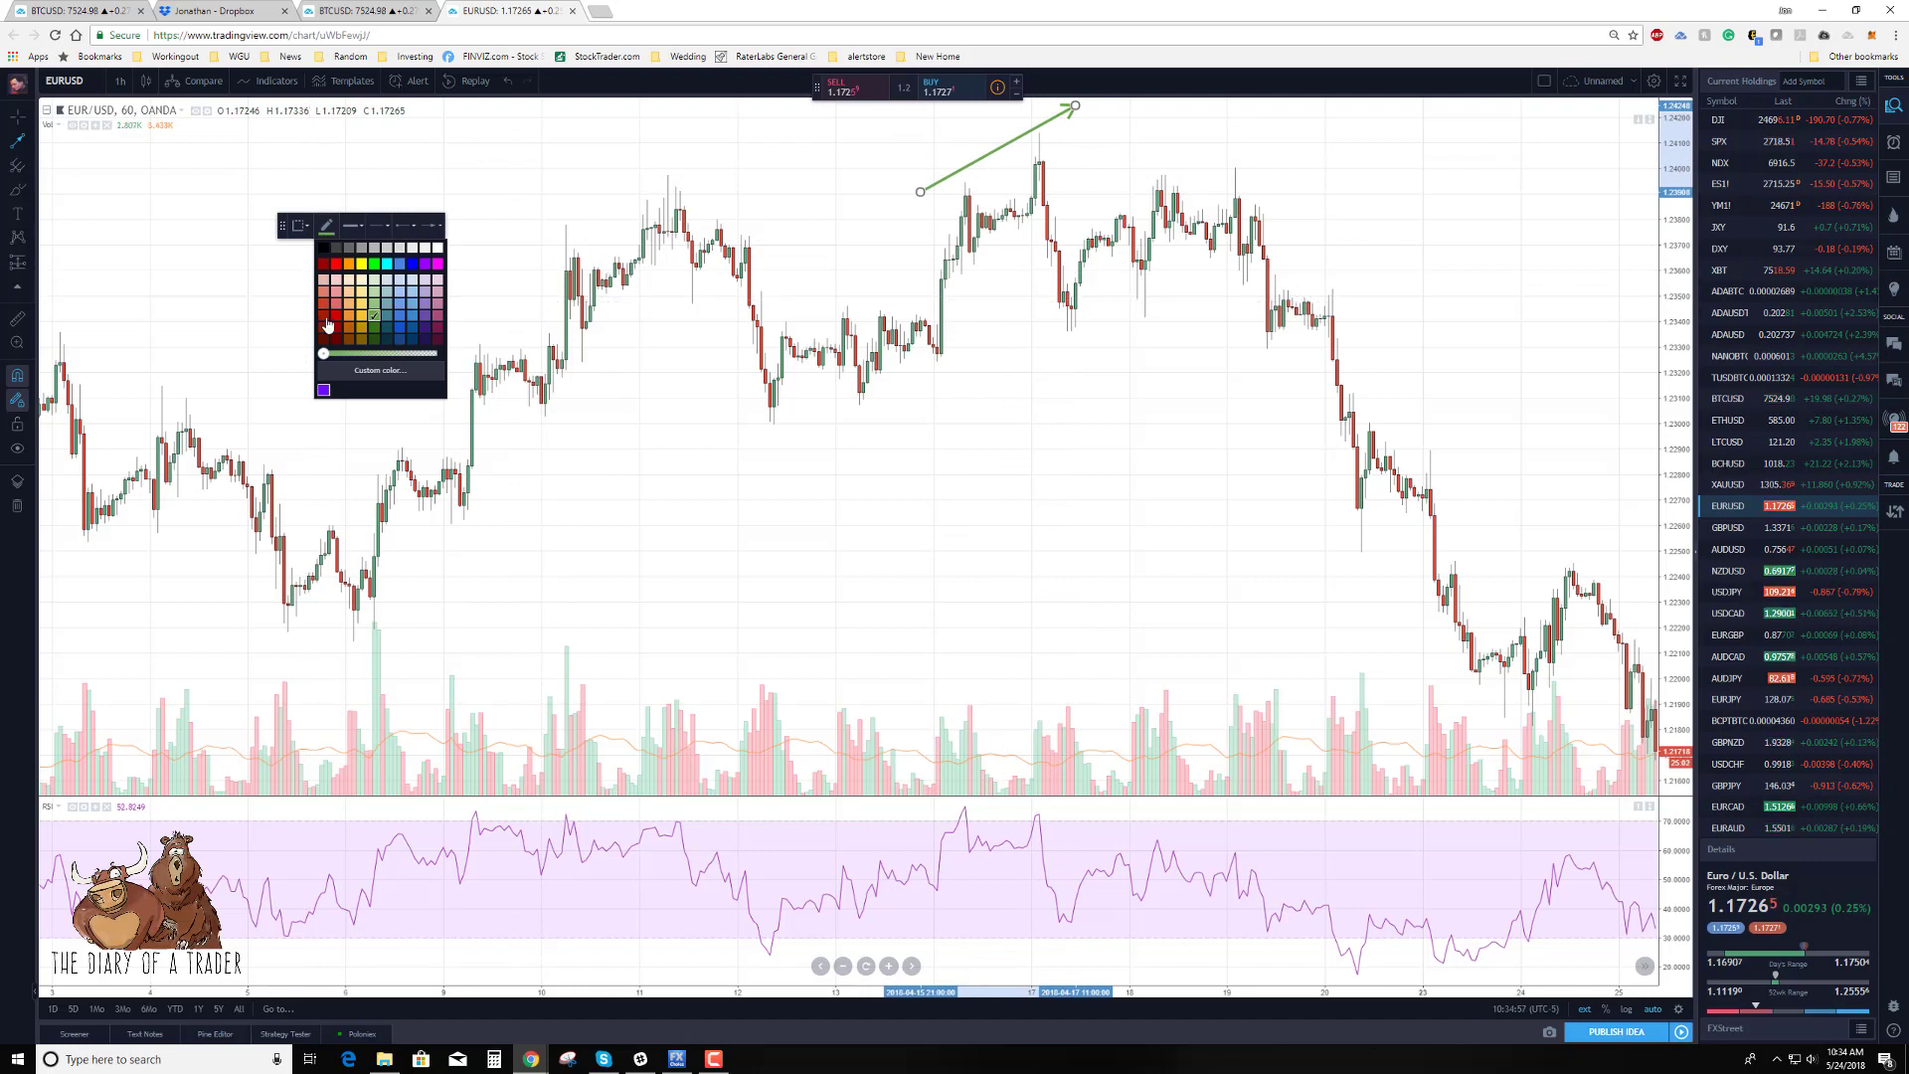
click(332, 325)
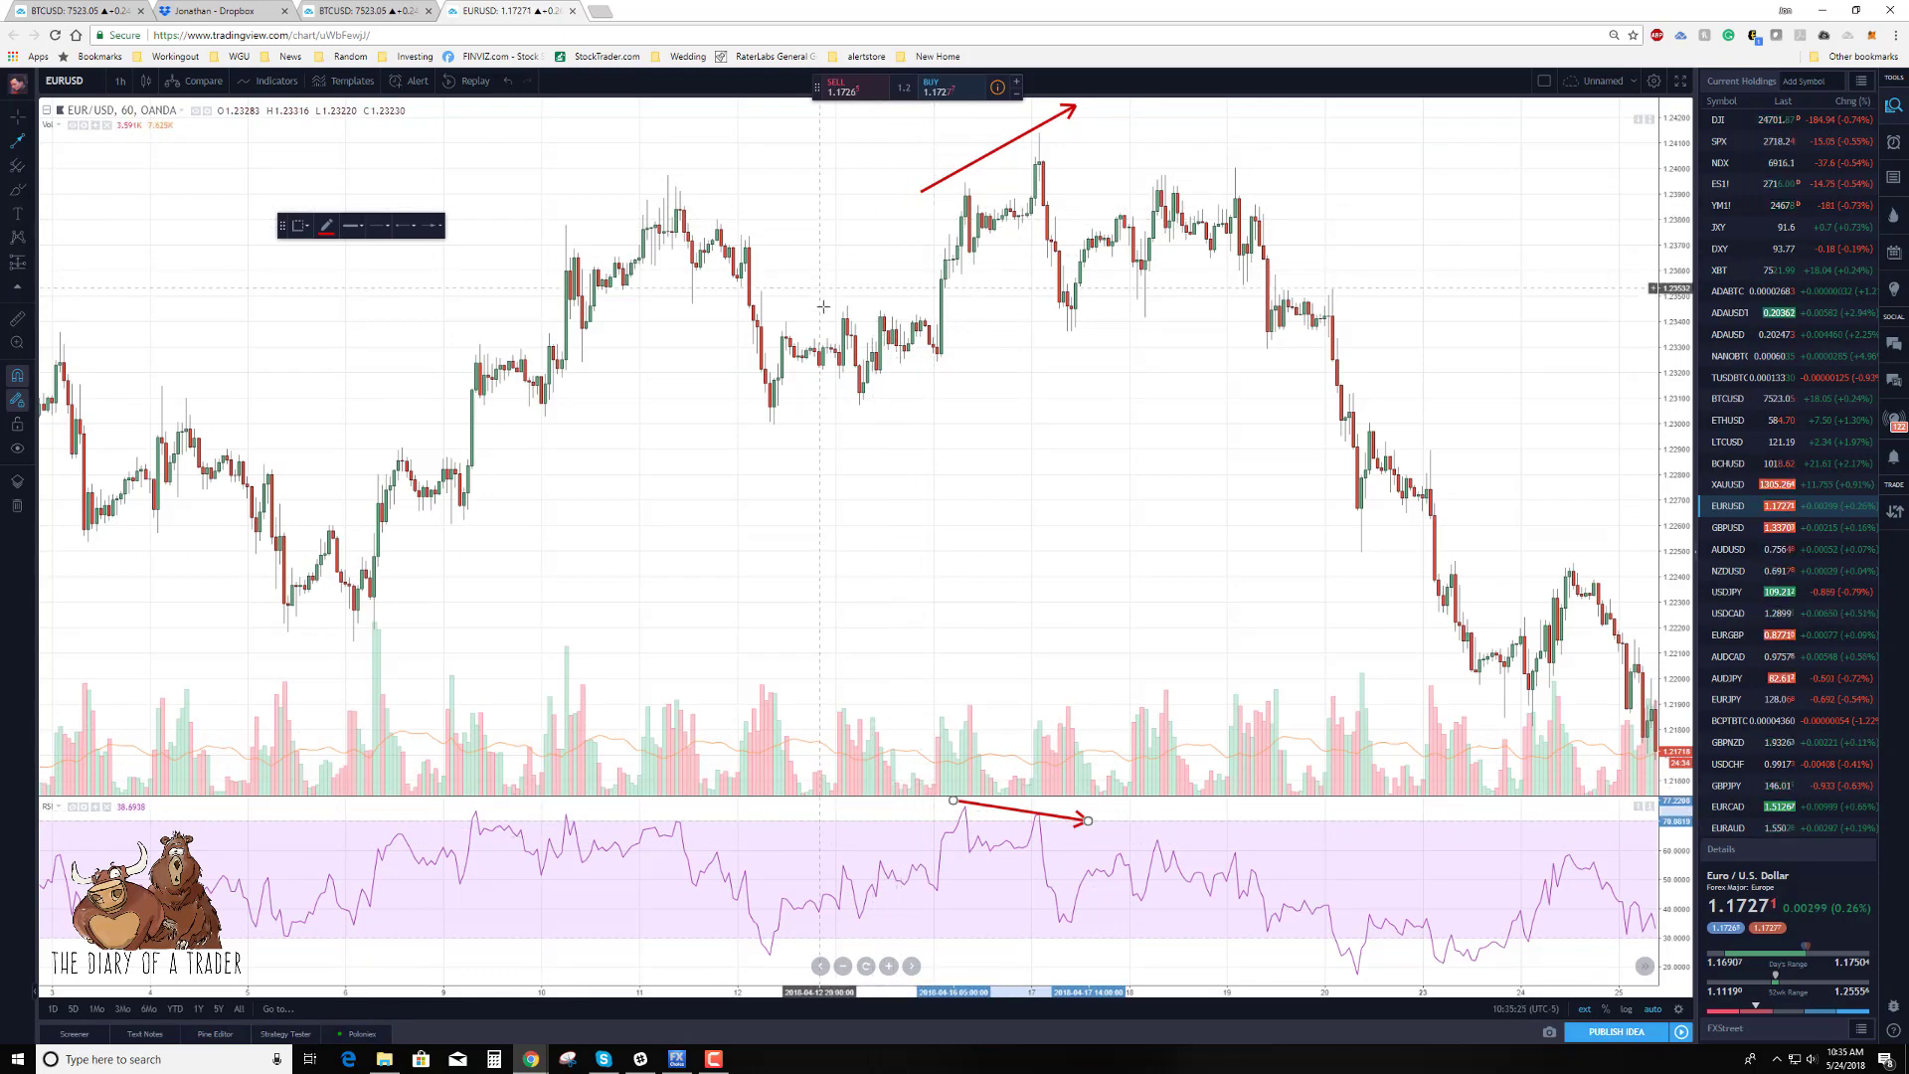
click(1031, 365)
Examine the price moves following the marked April and May divergences, and scan the rest of the chart back to March.
drag(1130, 503, 976, 487)
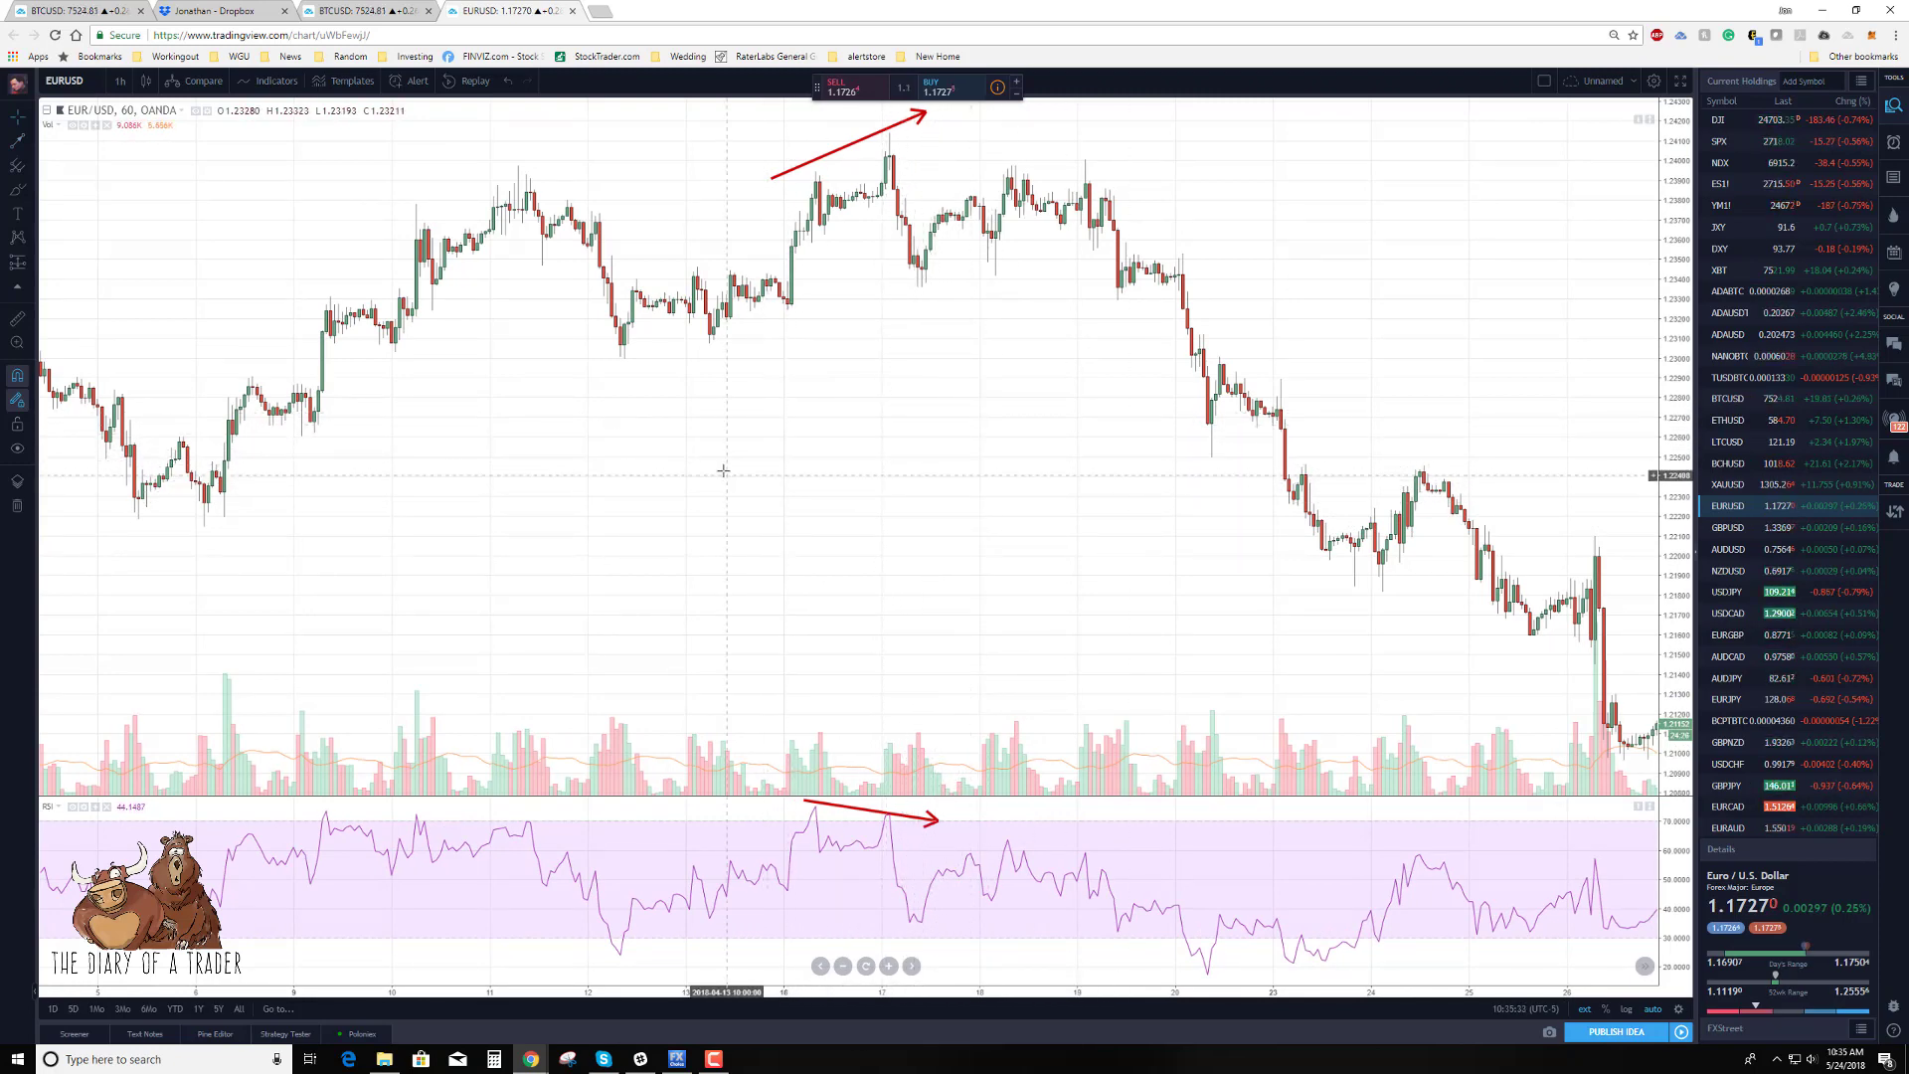
drag(690, 455, 911, 485)
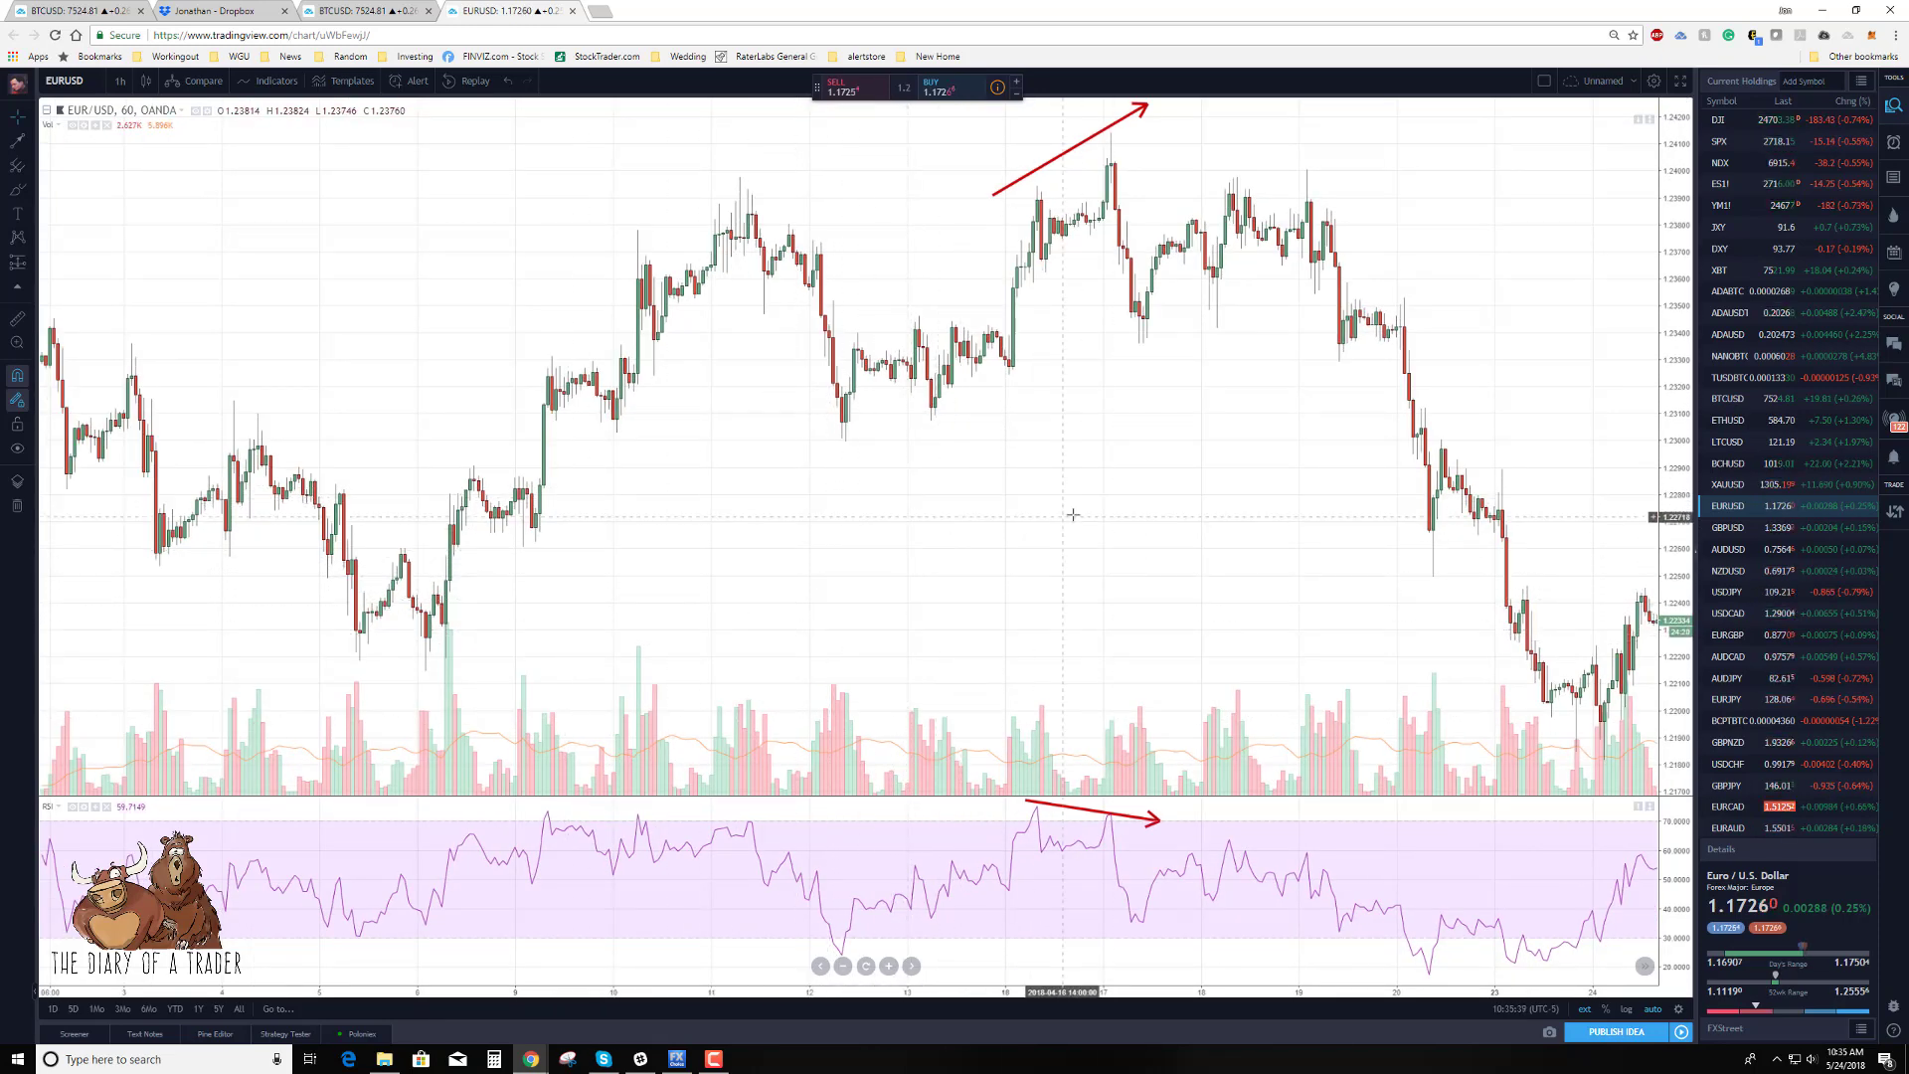
drag(1064, 516, 779, 119)
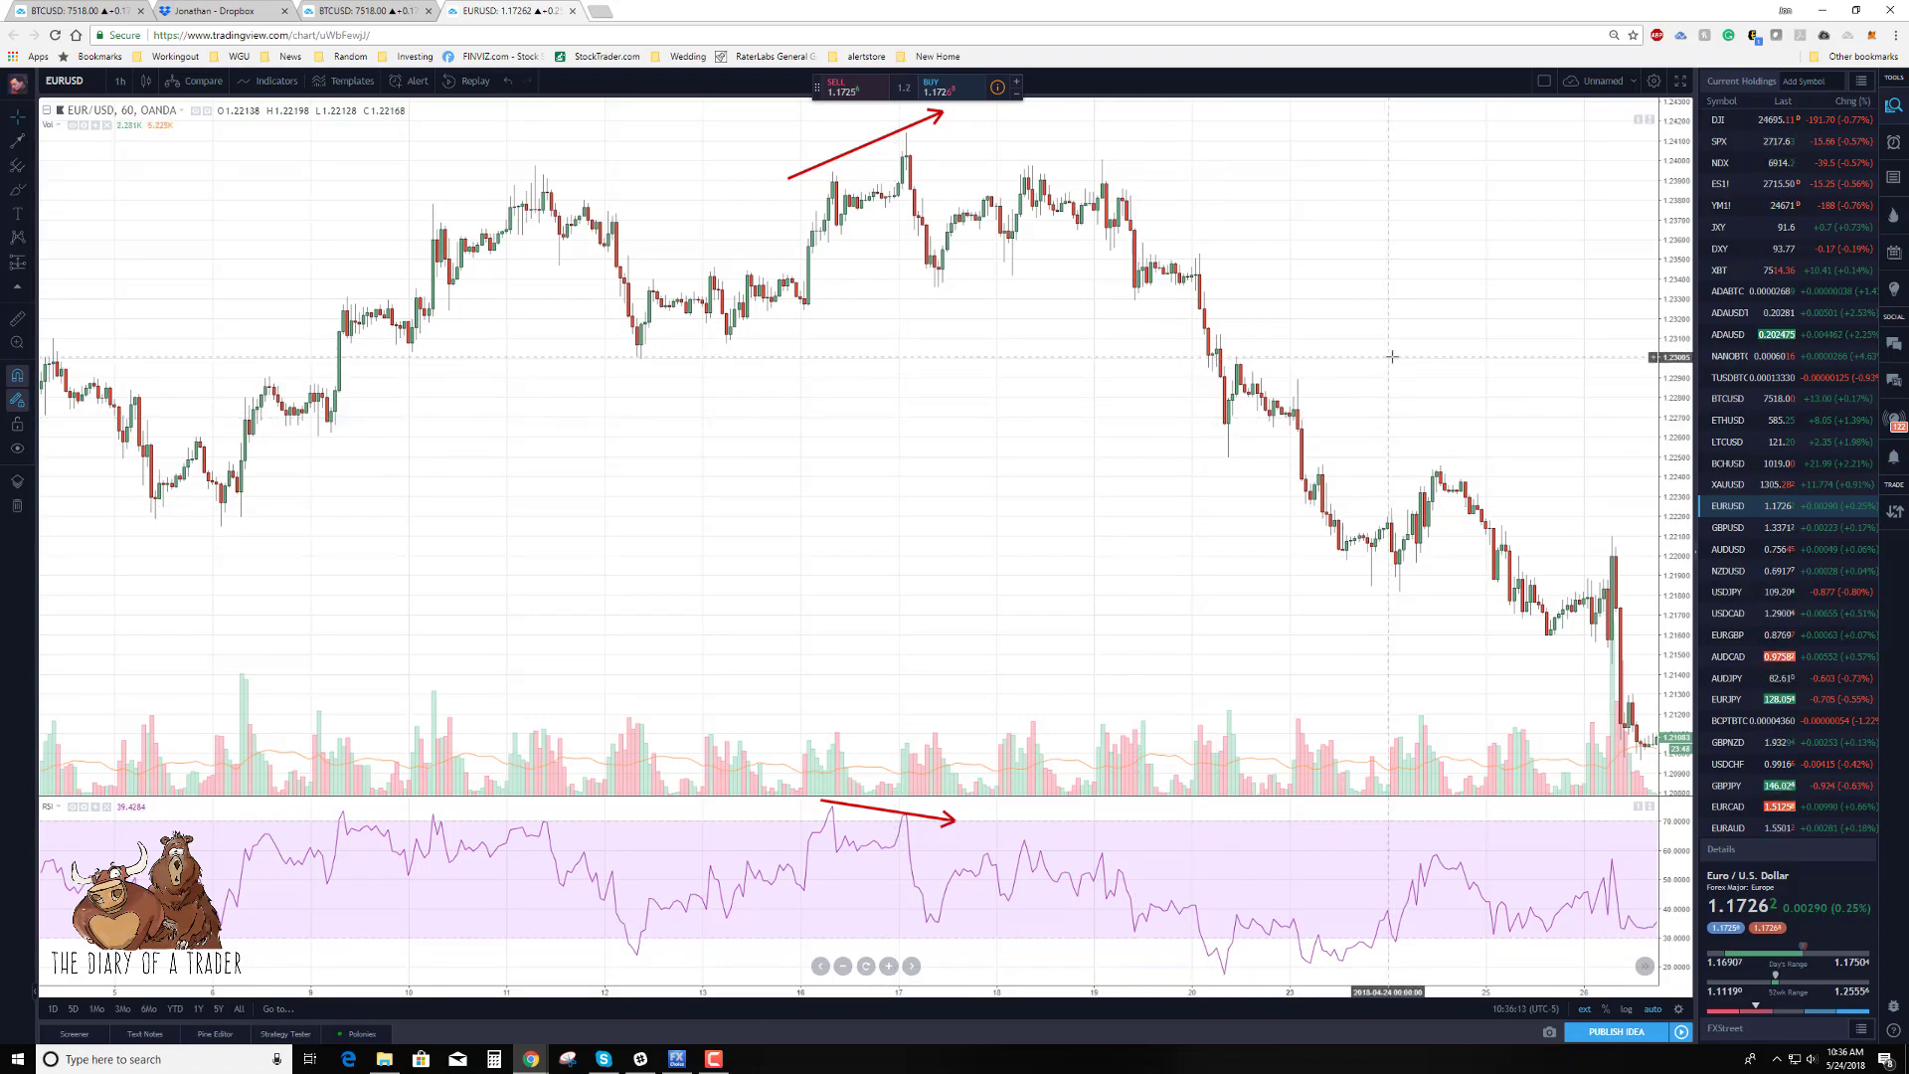
drag(1393, 358, 563, 394)
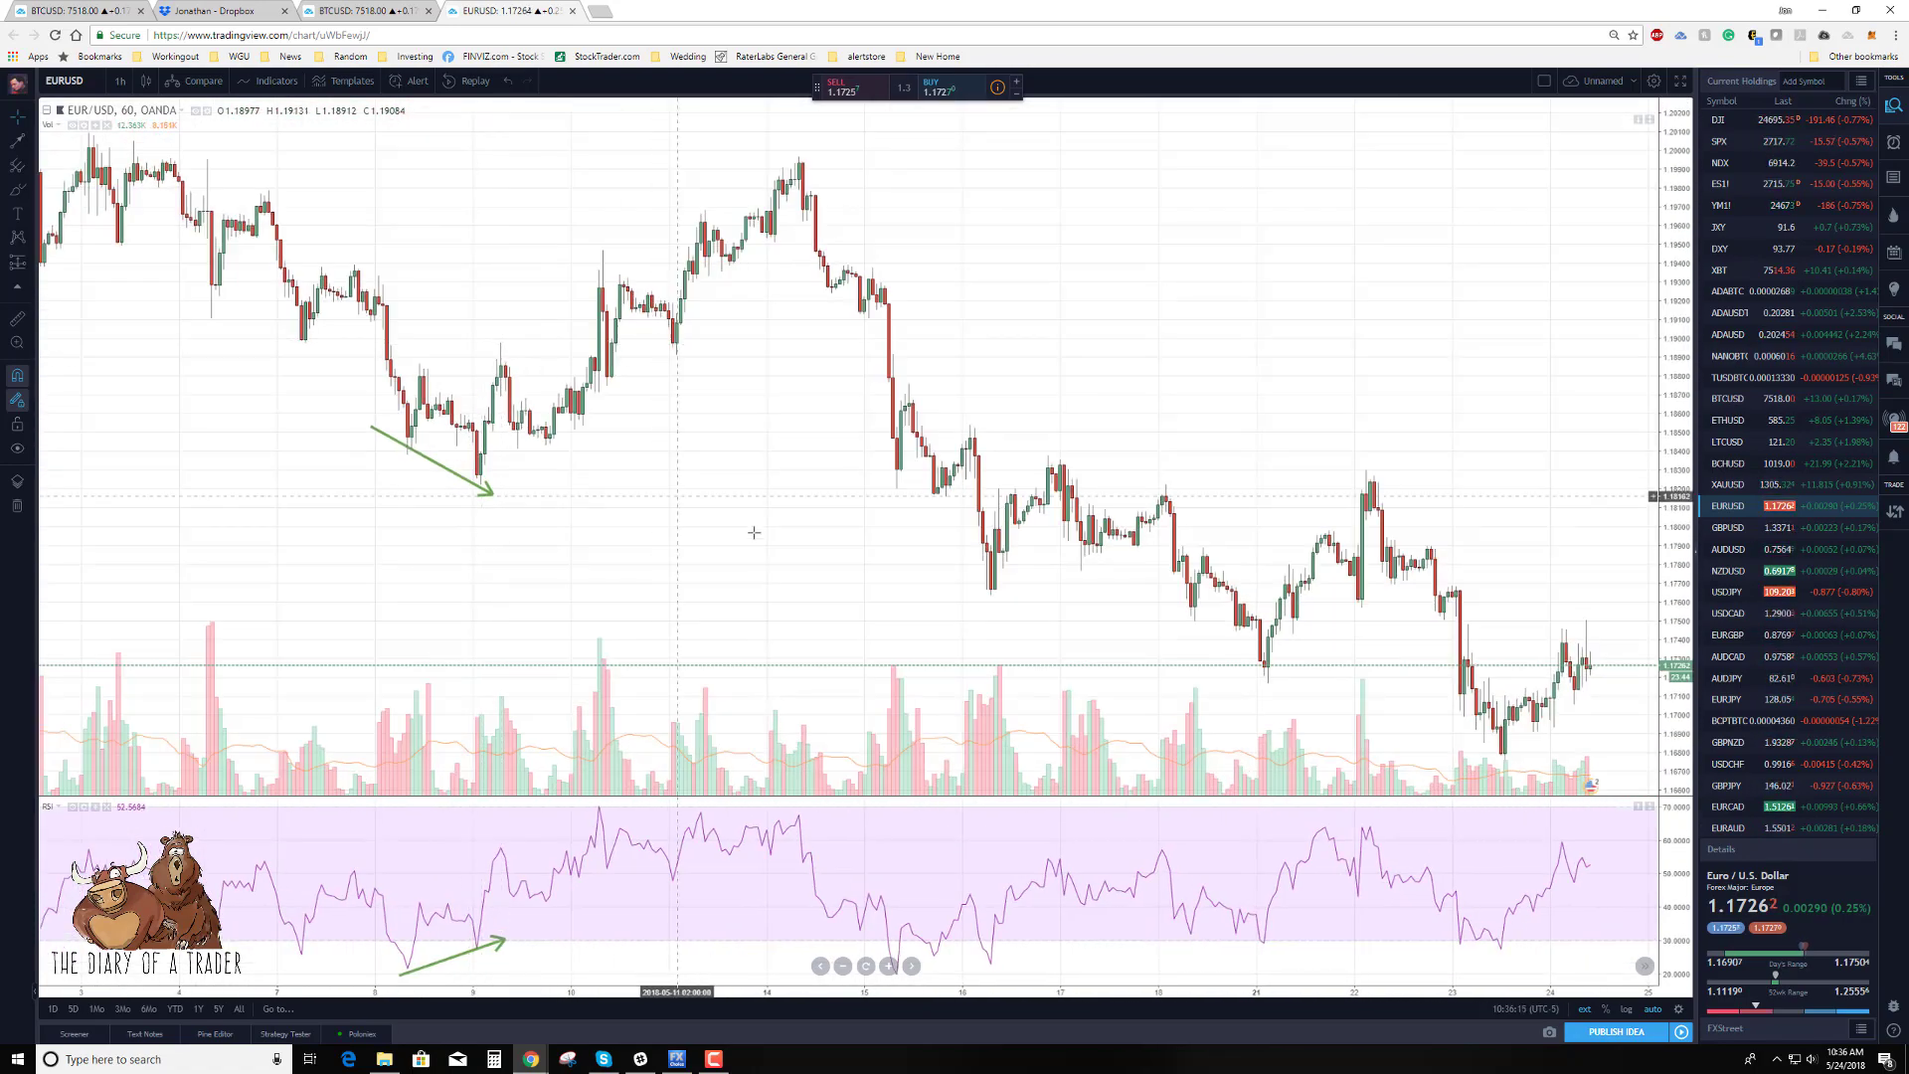
drag(725, 426, 1242, 417)
scroll(933, 391, up, 3)
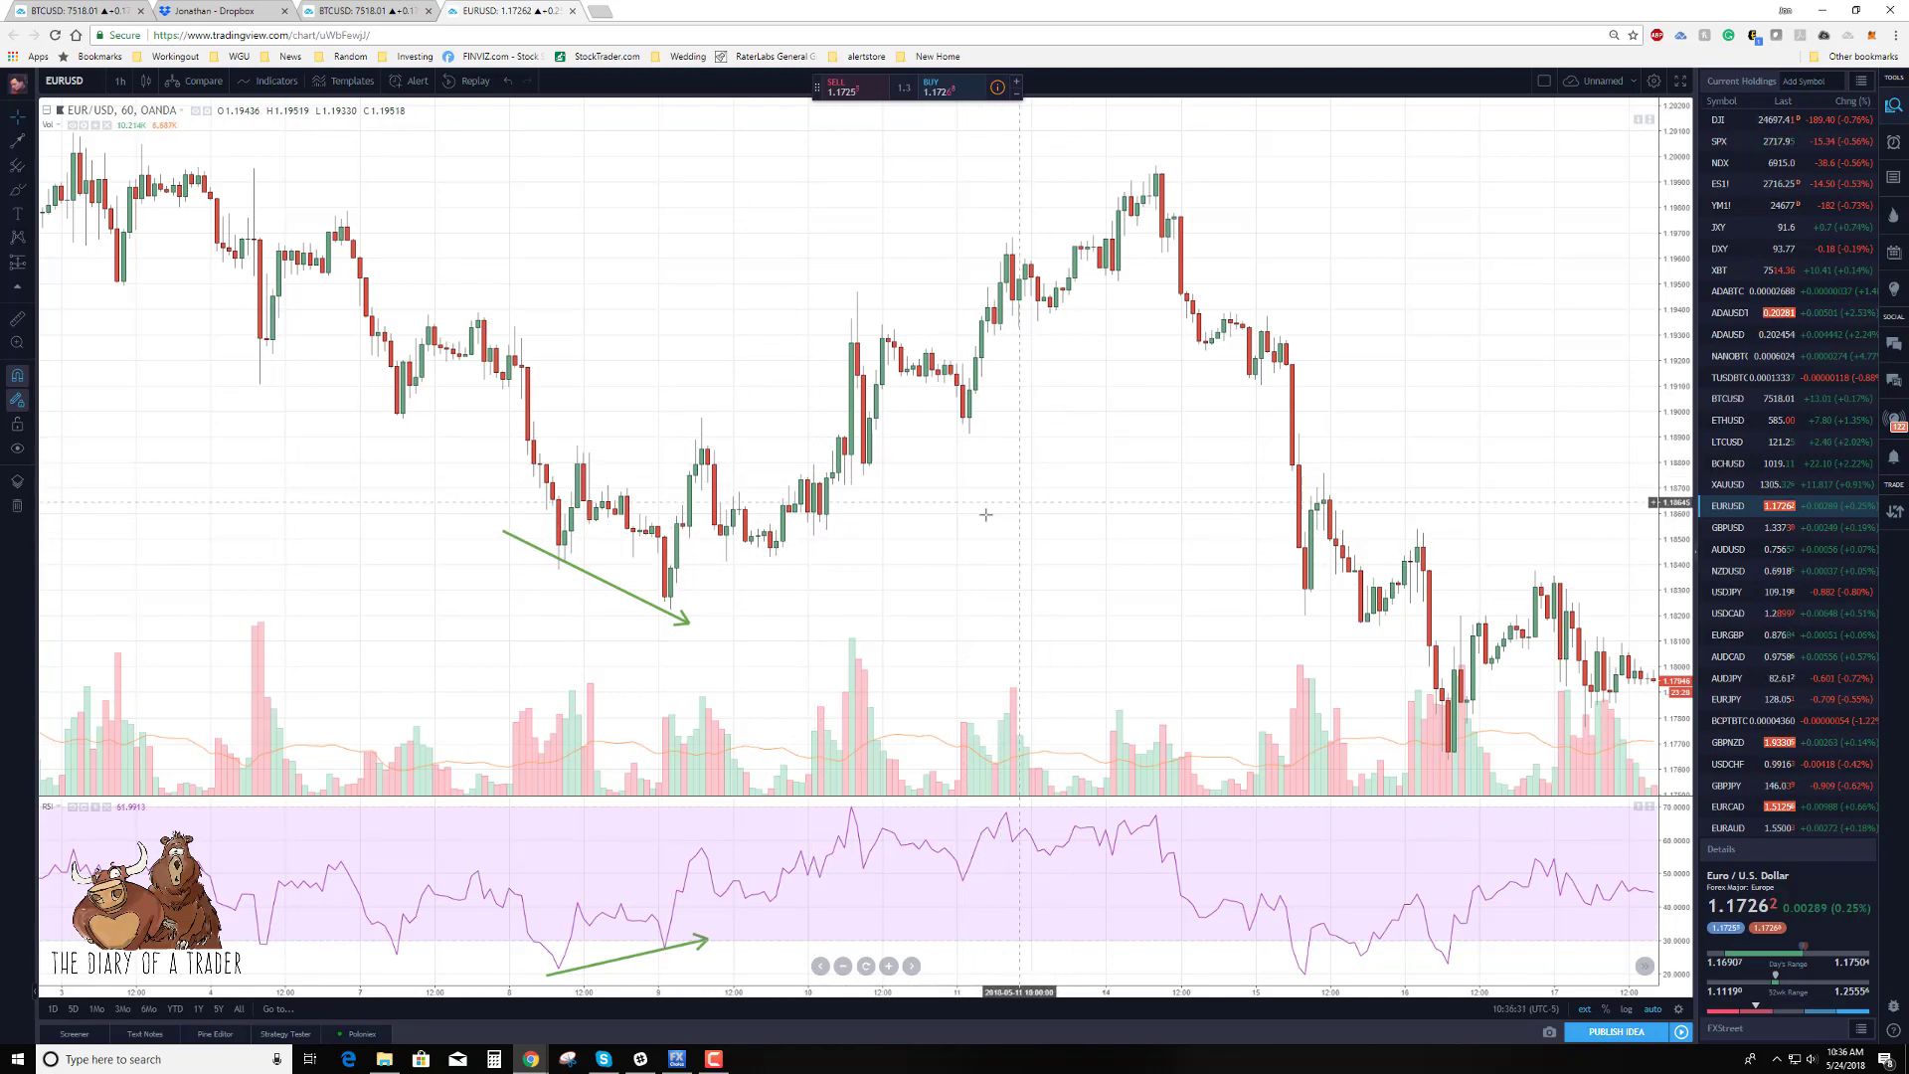
scroll(974, 497, right, 10)
scroll(1159, 401, right, 5)
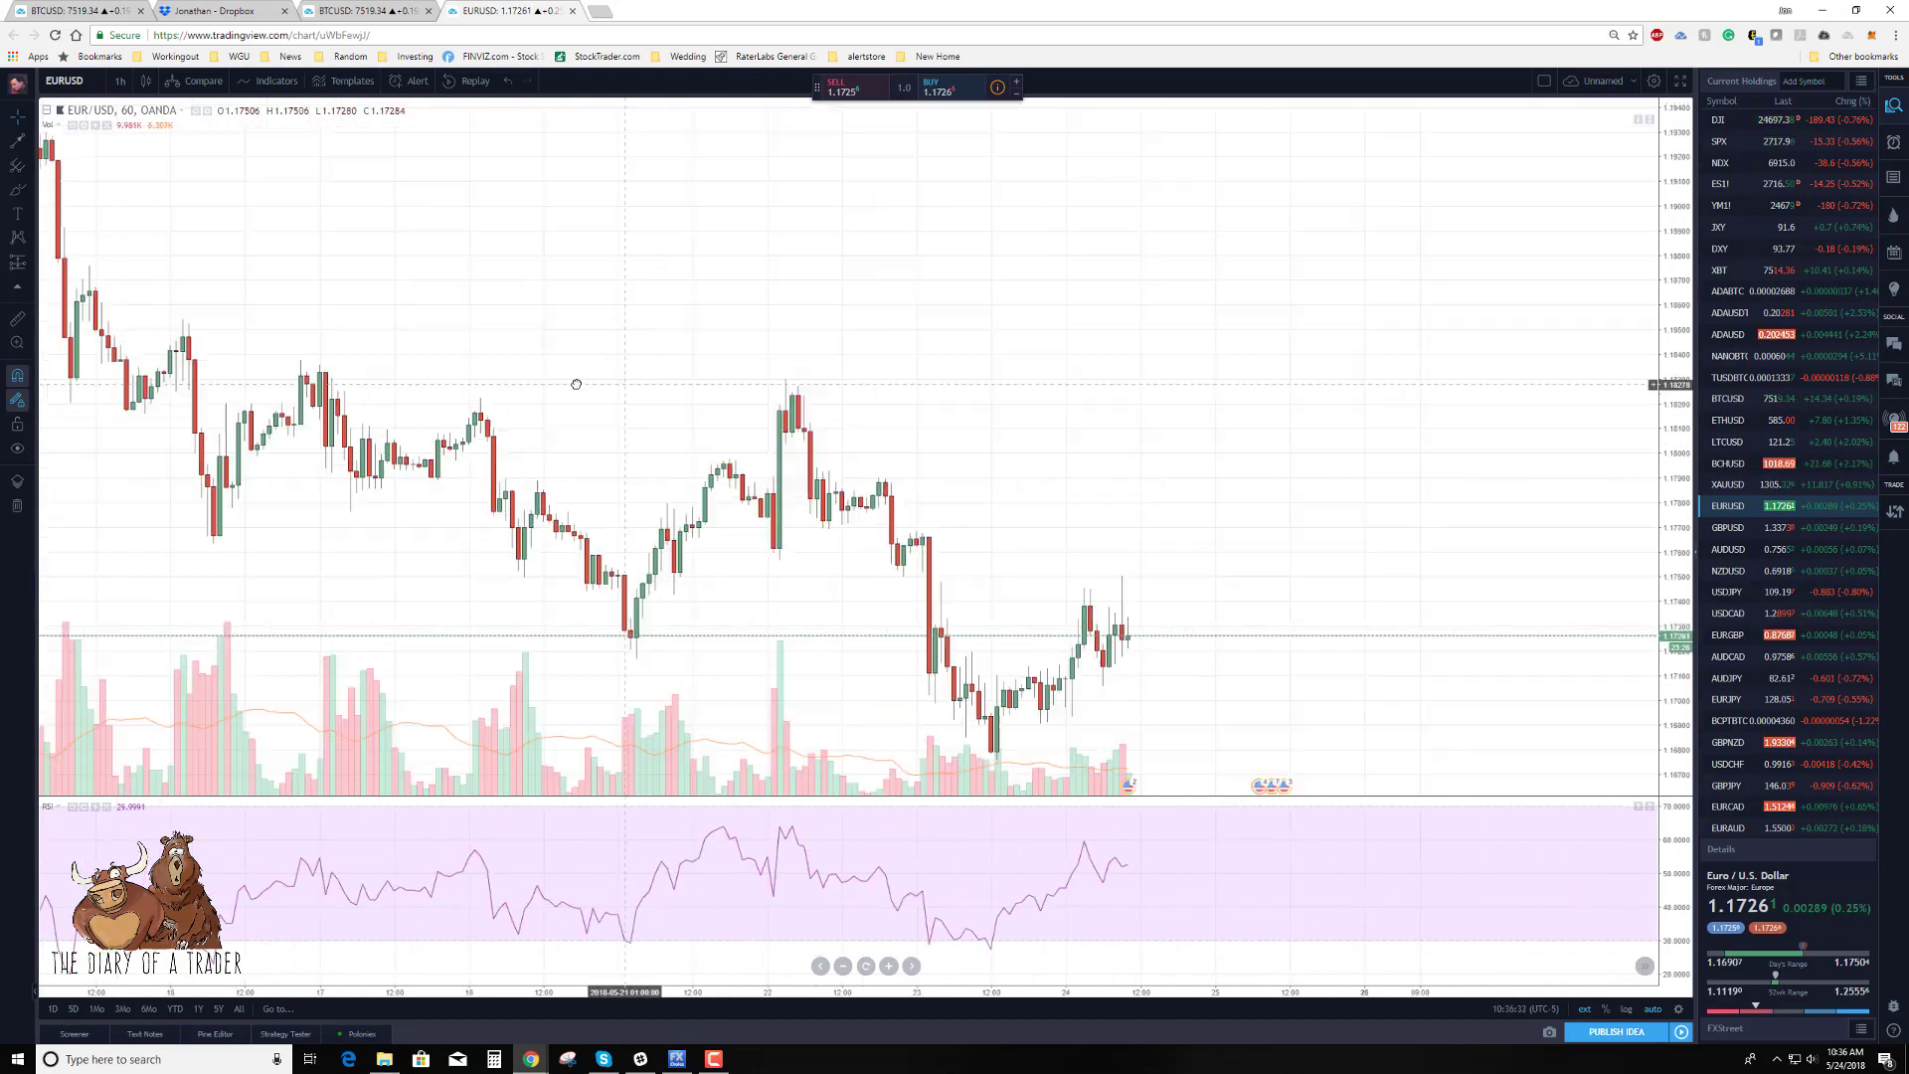
scroll(1103, 537, left, 10)
scroll(1103, 537, left, 15)
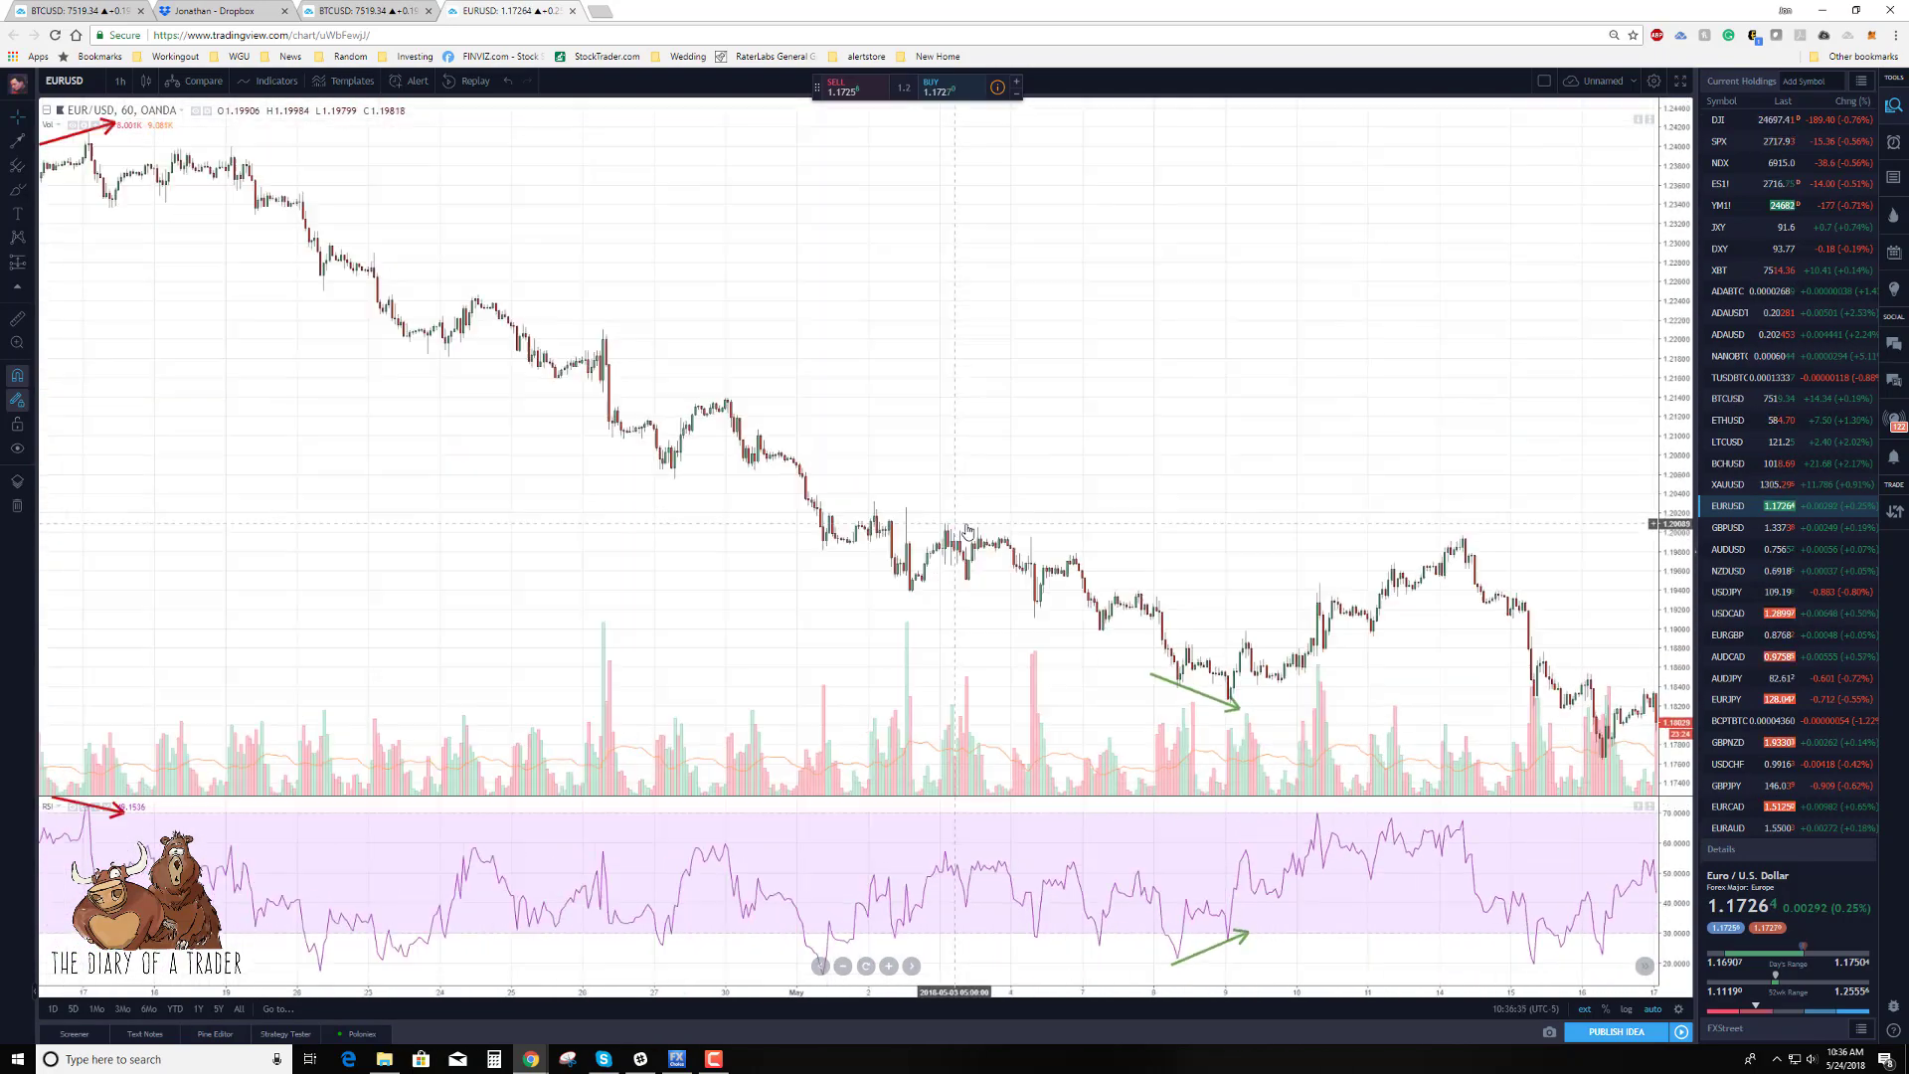
scroll(781, 578, left, 15)
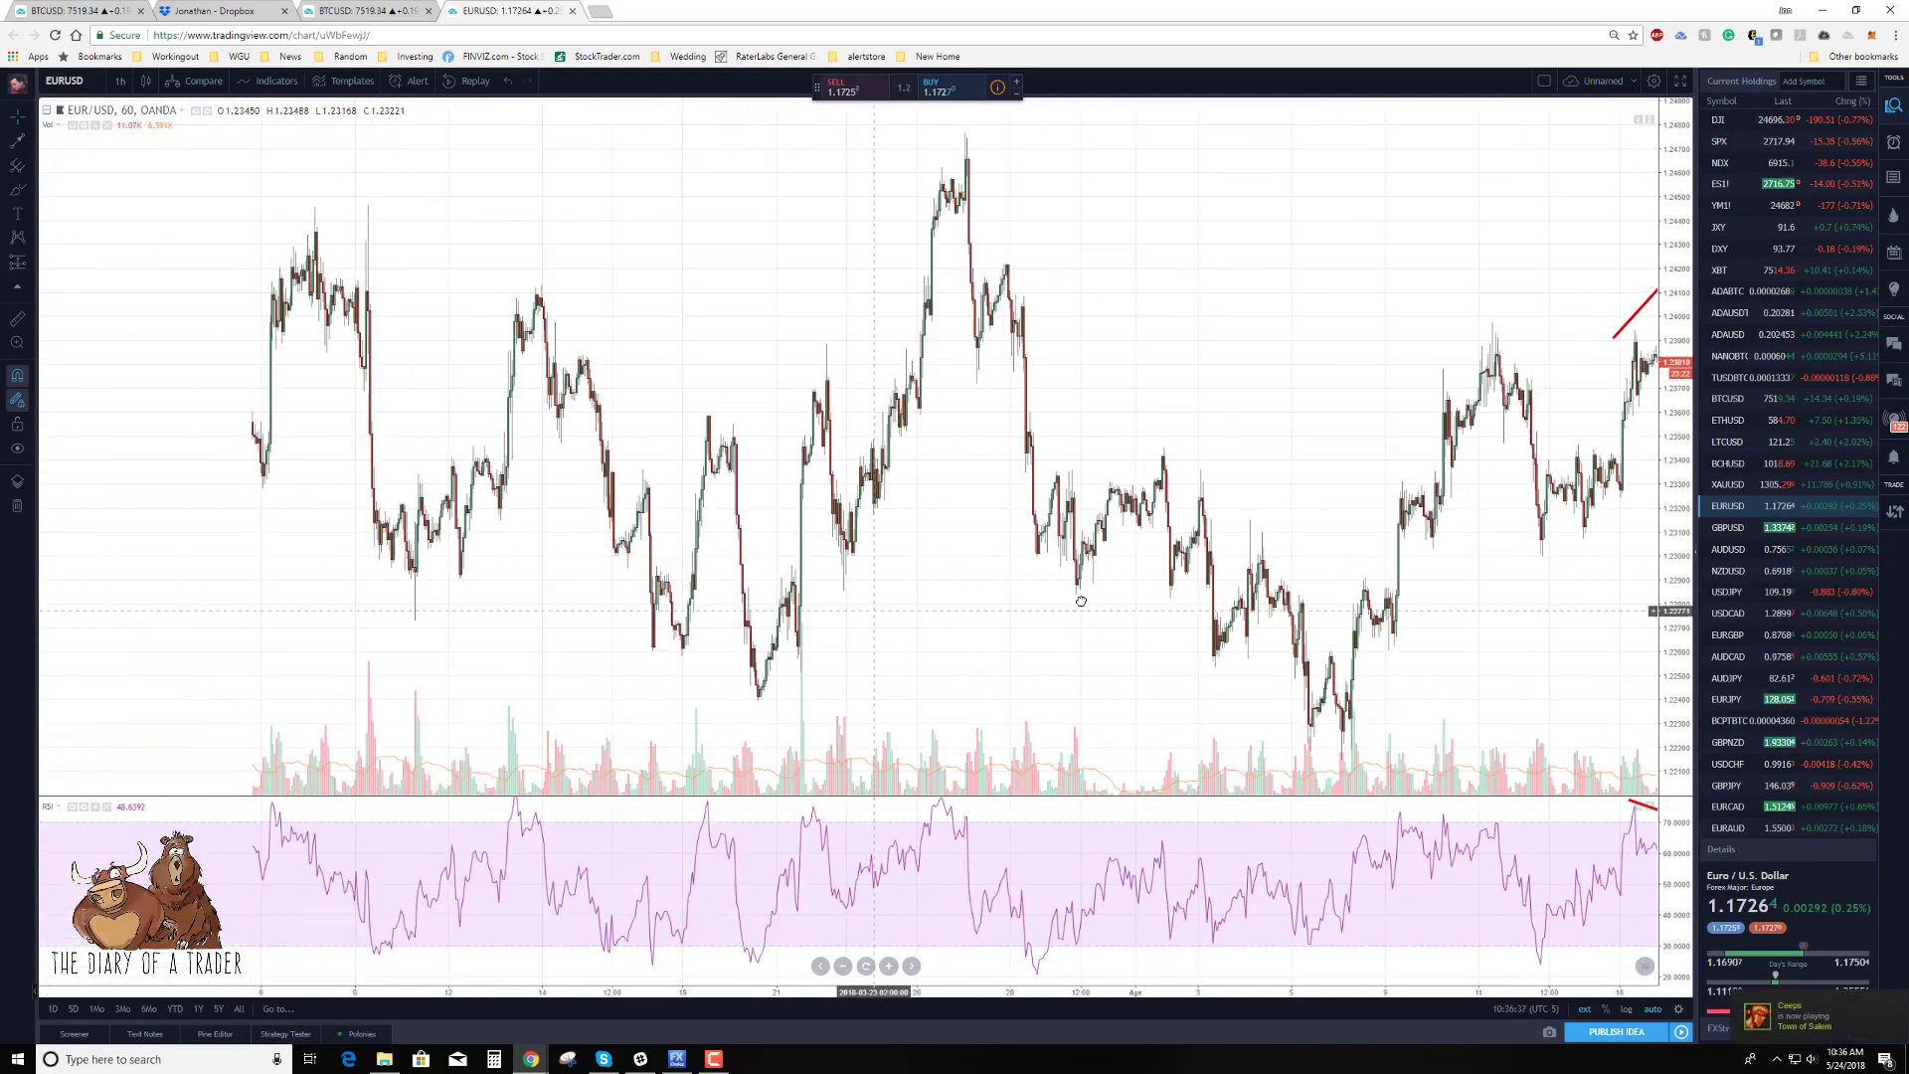
Draw an upward-sloping arrow beneath the rising price lows around March 2 and 5, and colour it green.
scroll(672, 538, left, 10)
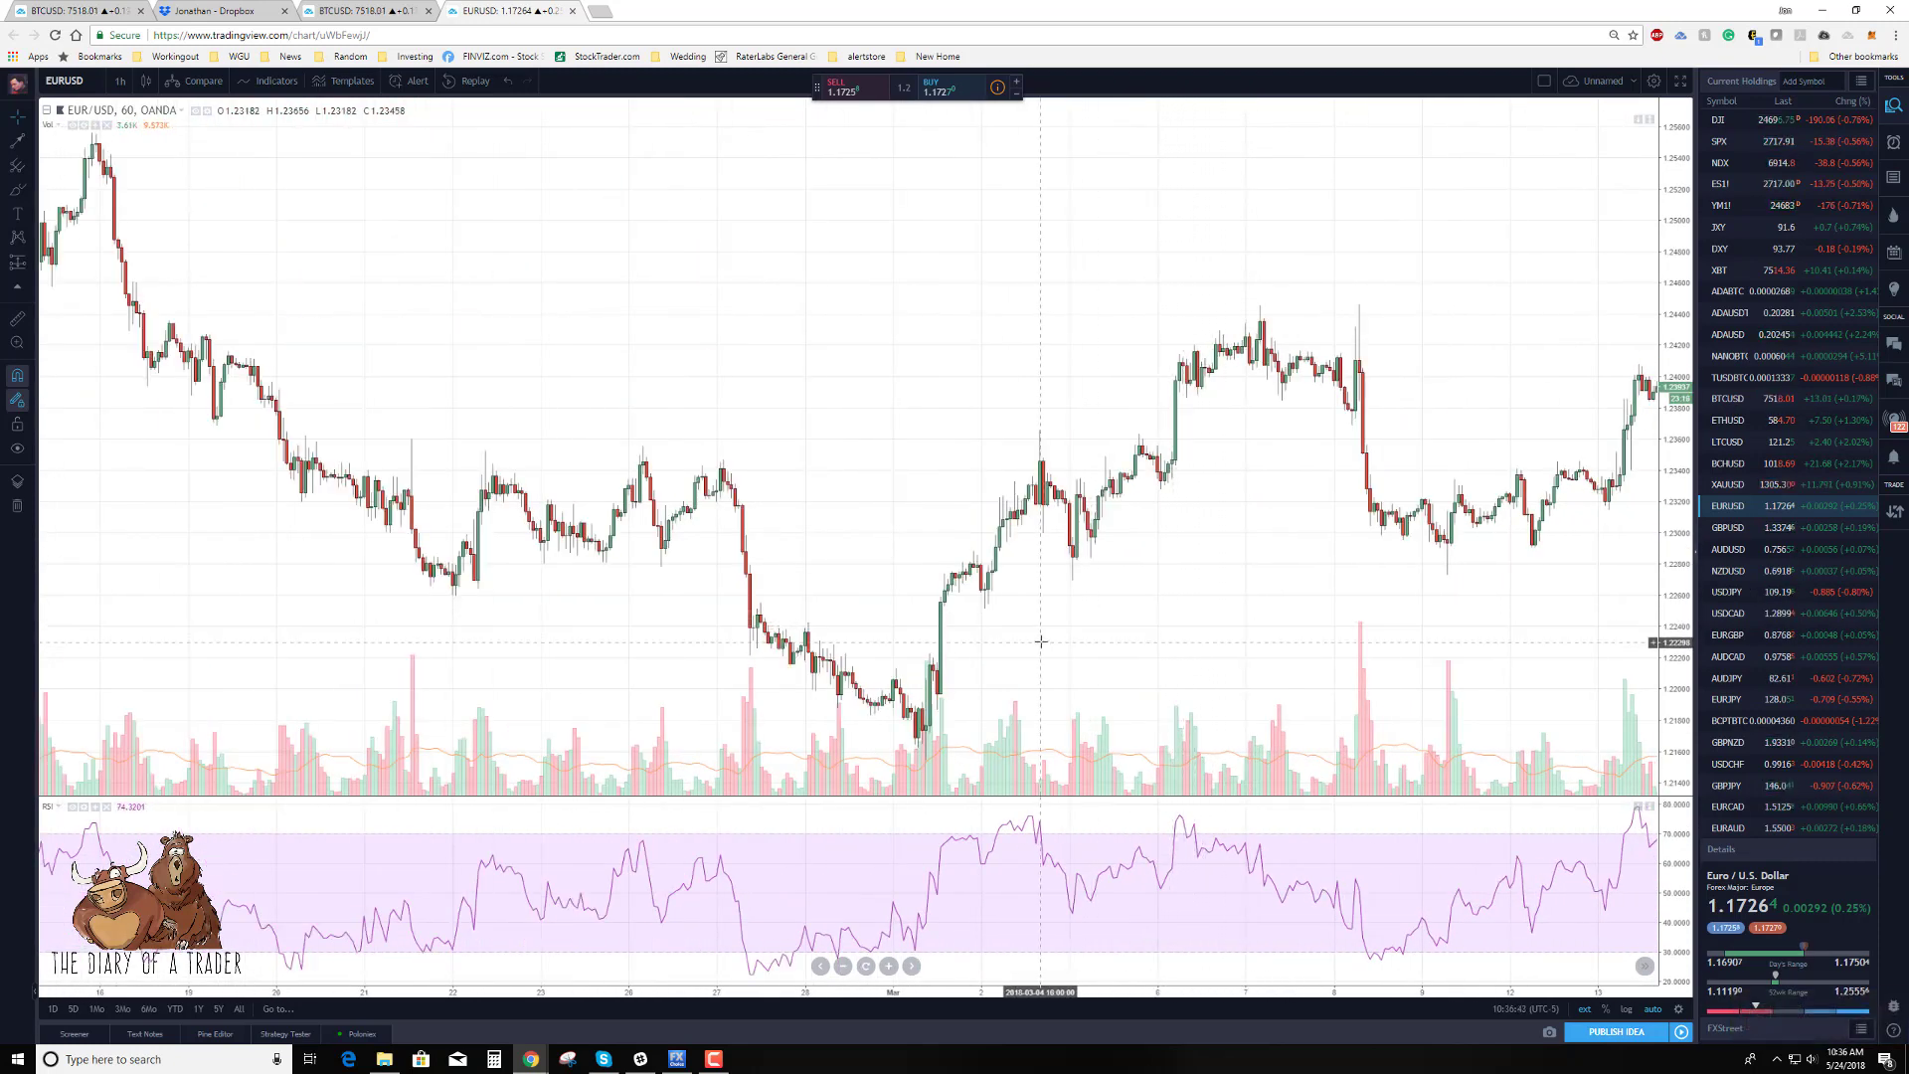
scroll(1038, 630, up, 3)
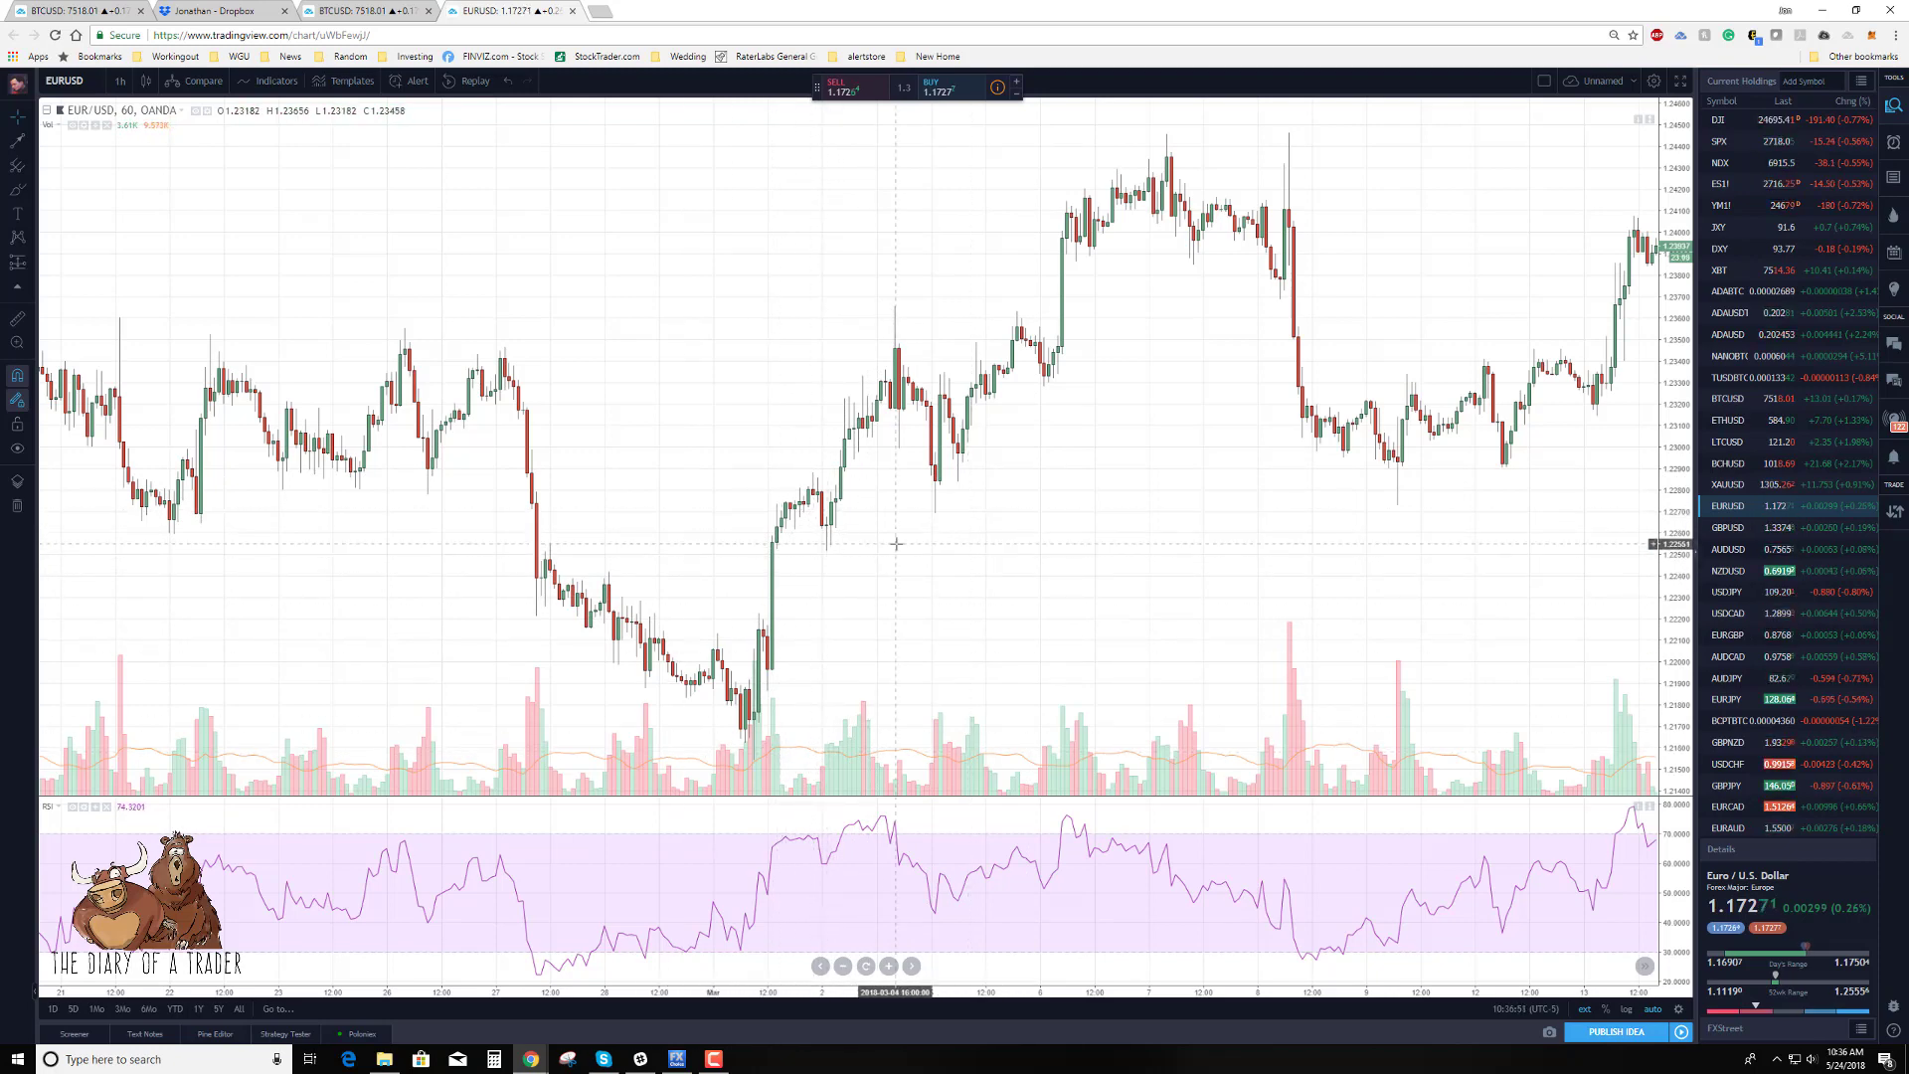
click(14, 143)
mouse_move(826, 550)
mouse_down()
mouse_move(923, 543)
mouse_move(1053, 471)
mouse_up()
click(327, 225)
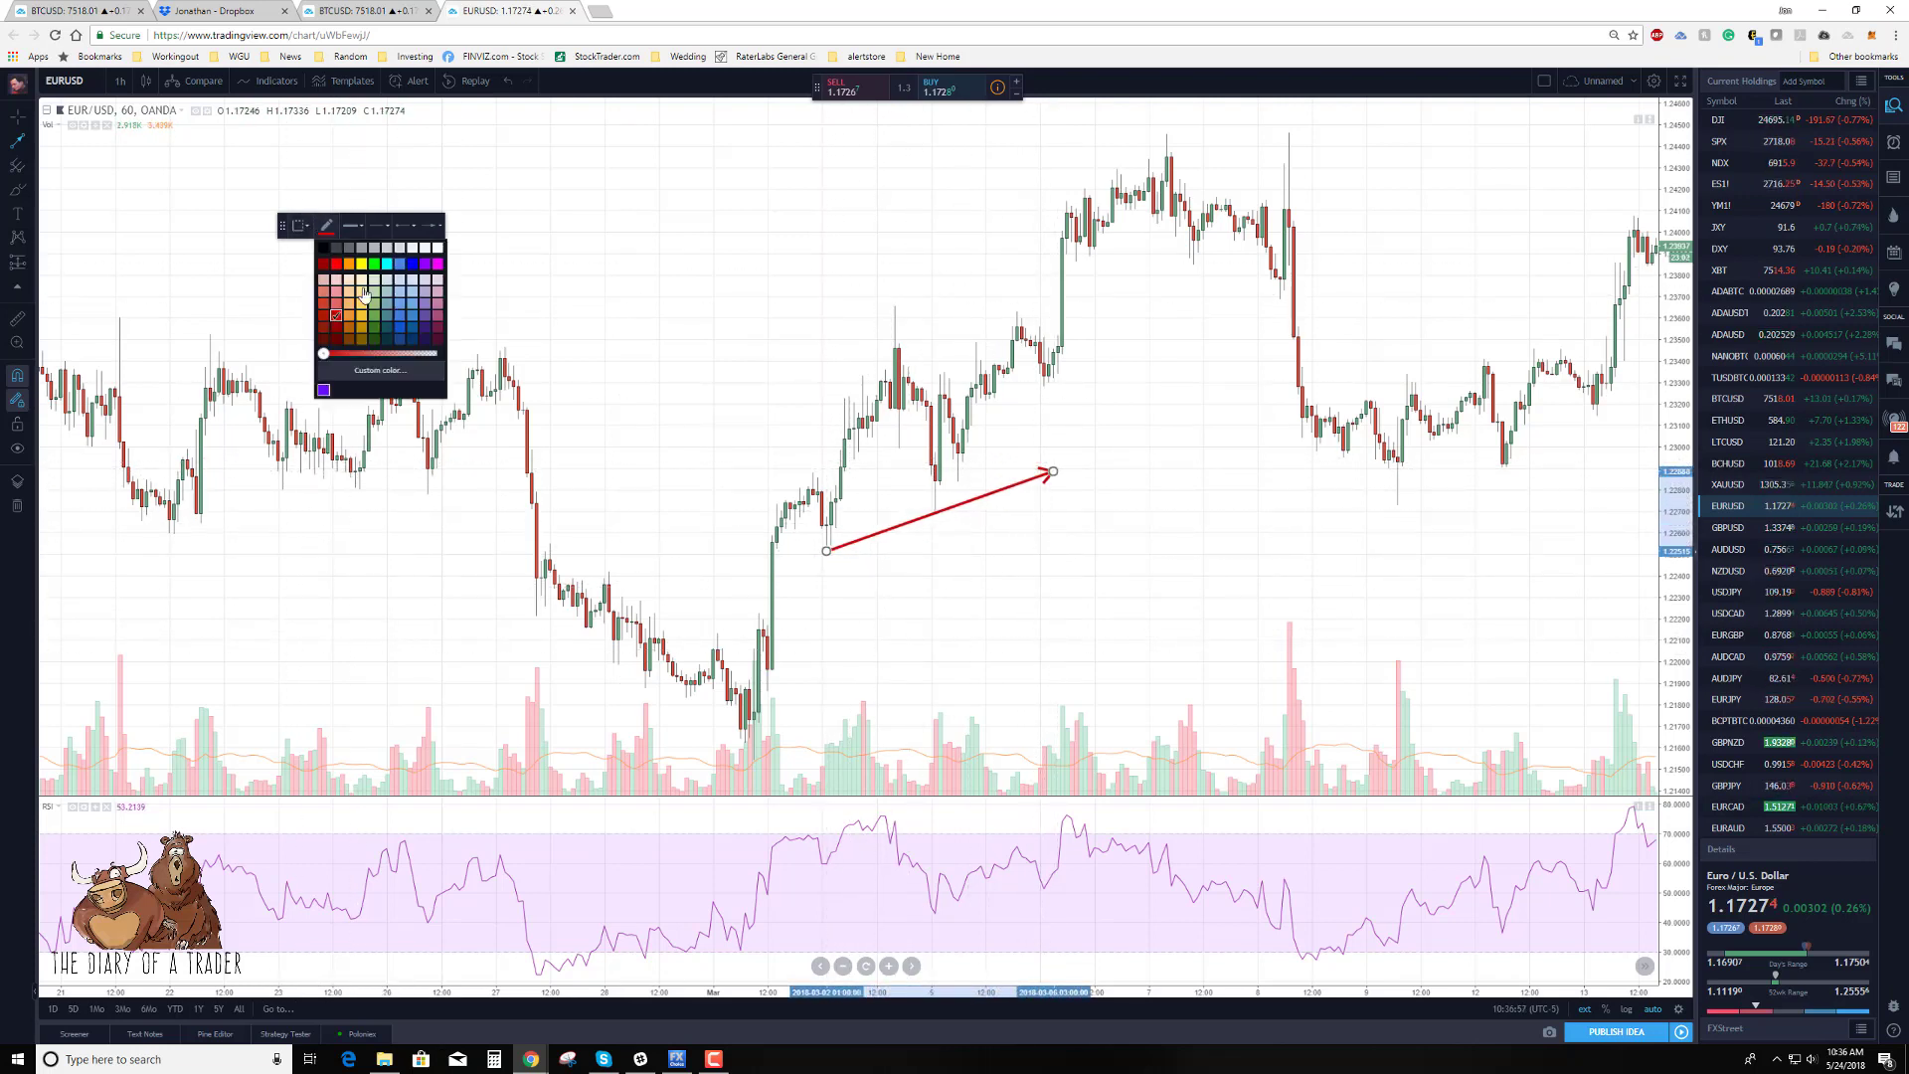
click(375, 318)
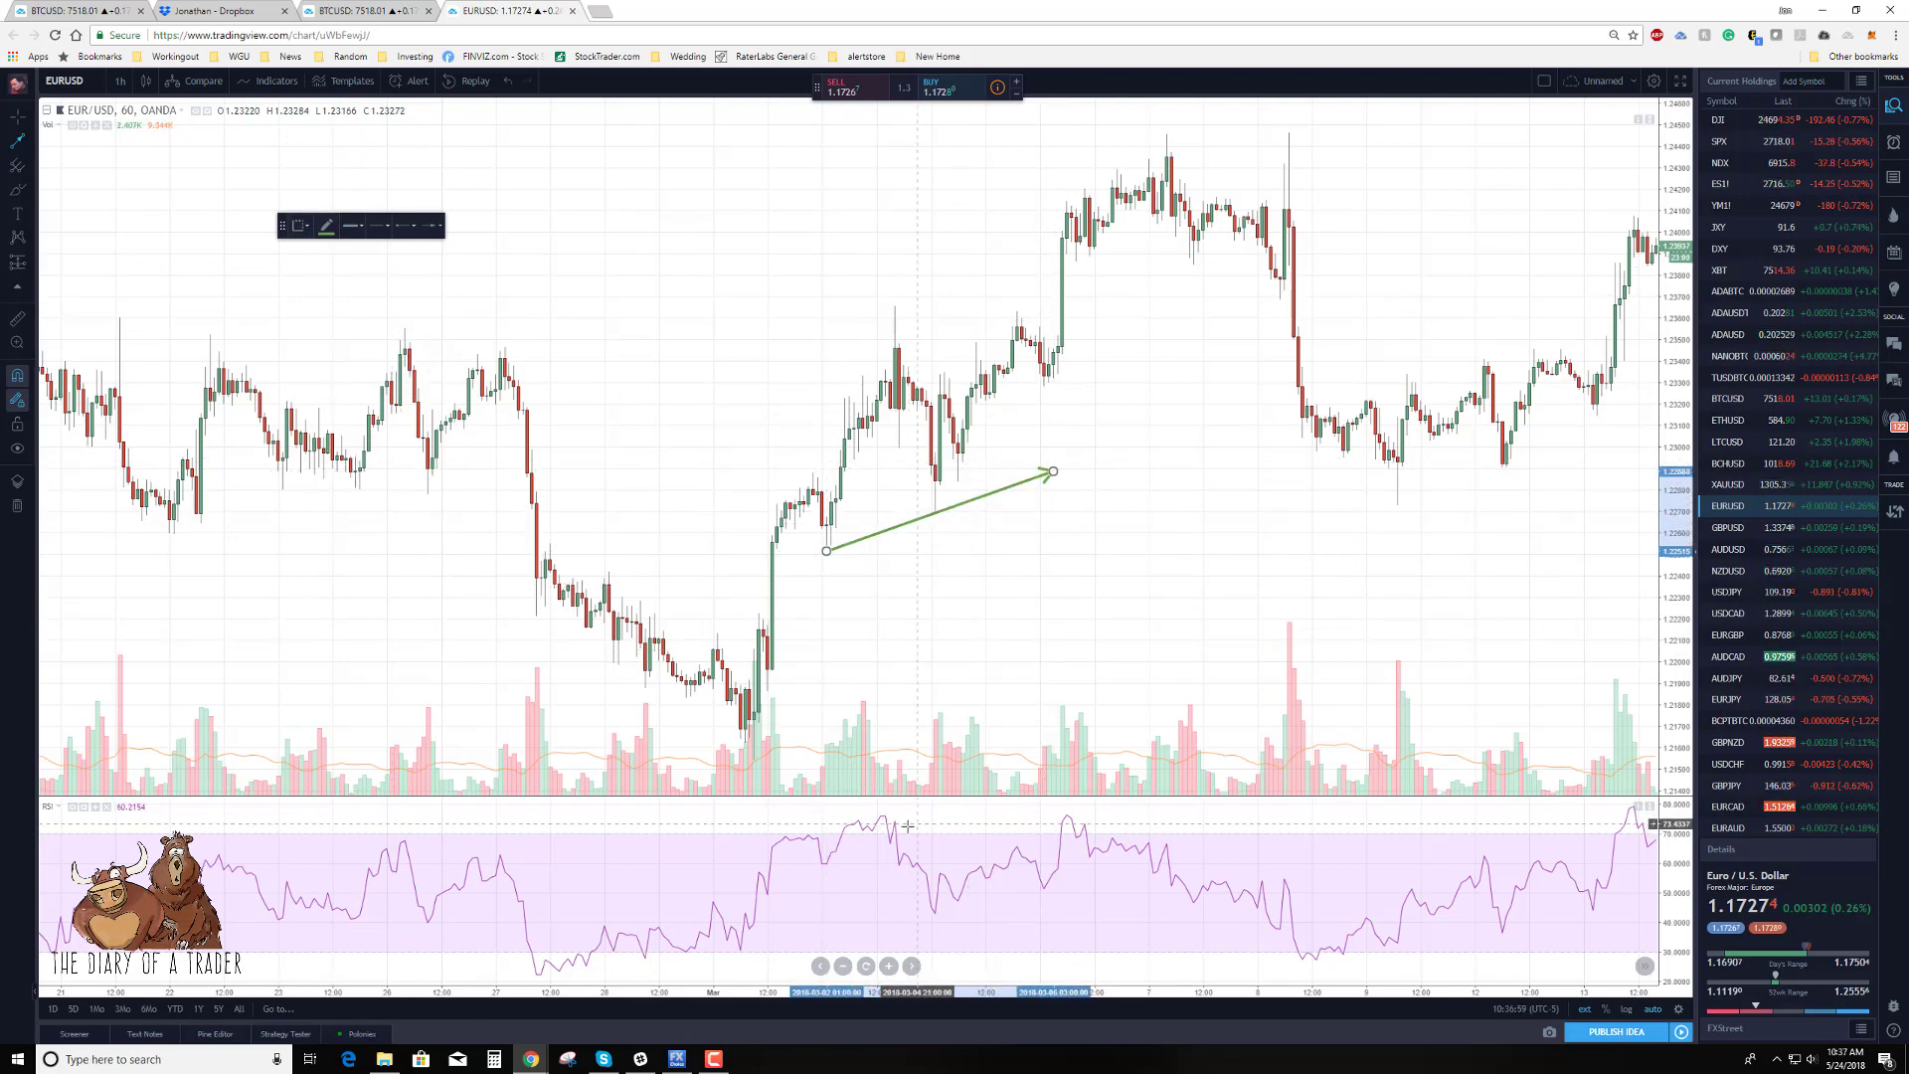
Draw a downward-sloping green arrow along the RSI lows that match the early March price lows.
drag(813, 864, 974, 925)
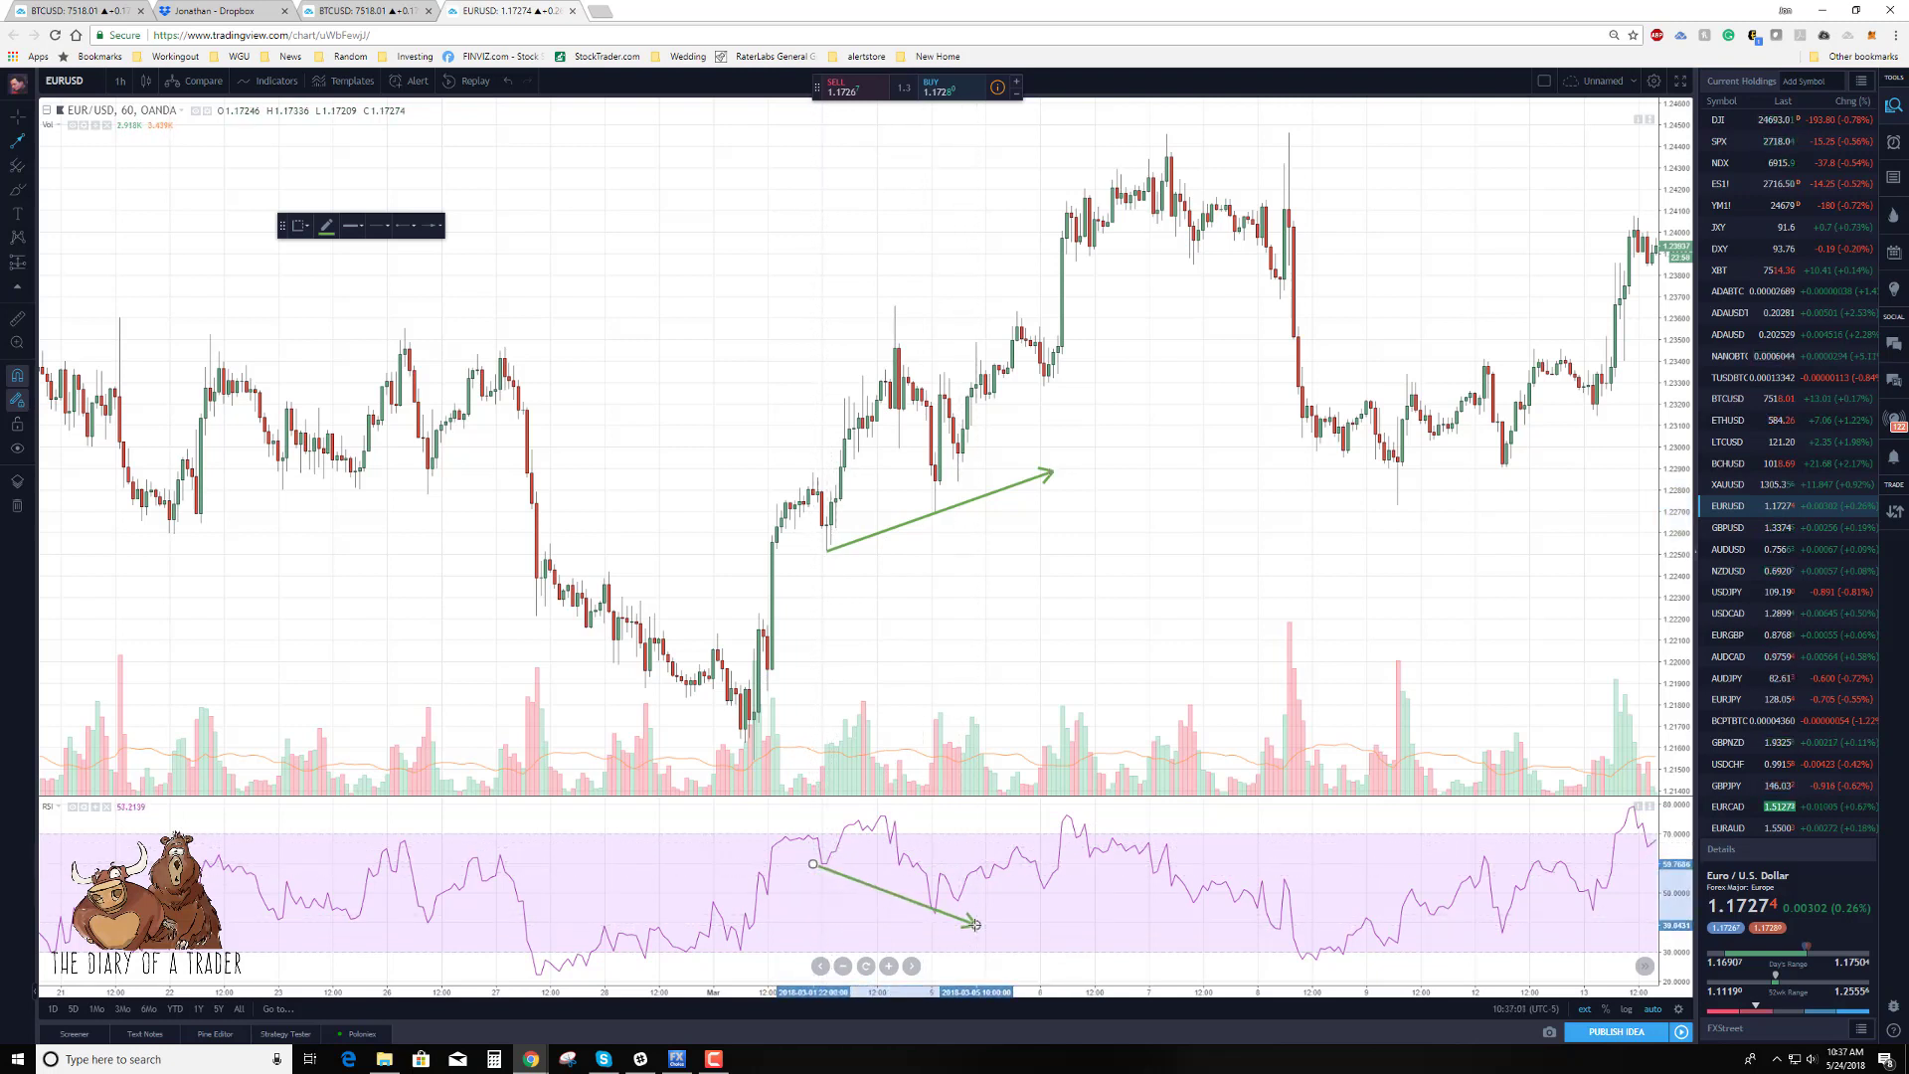
click(1044, 630)
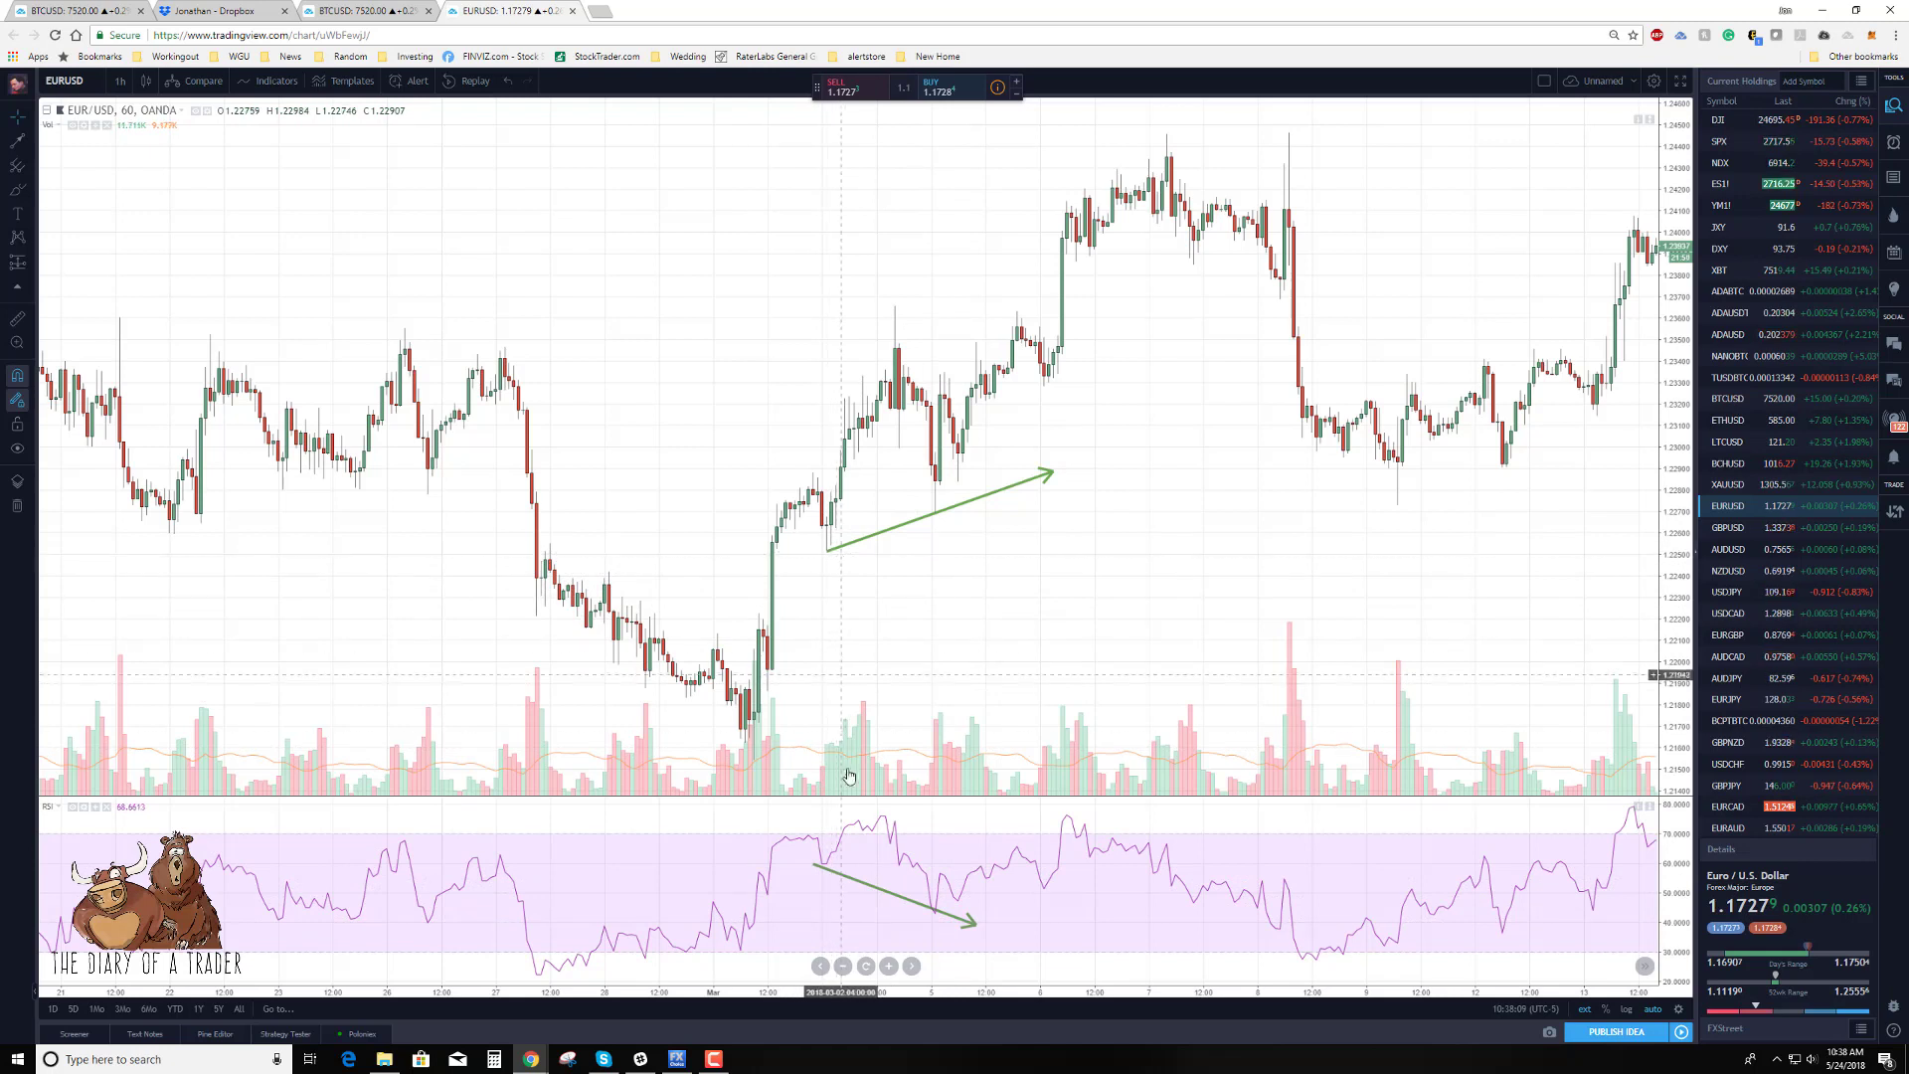
click(849, 880)
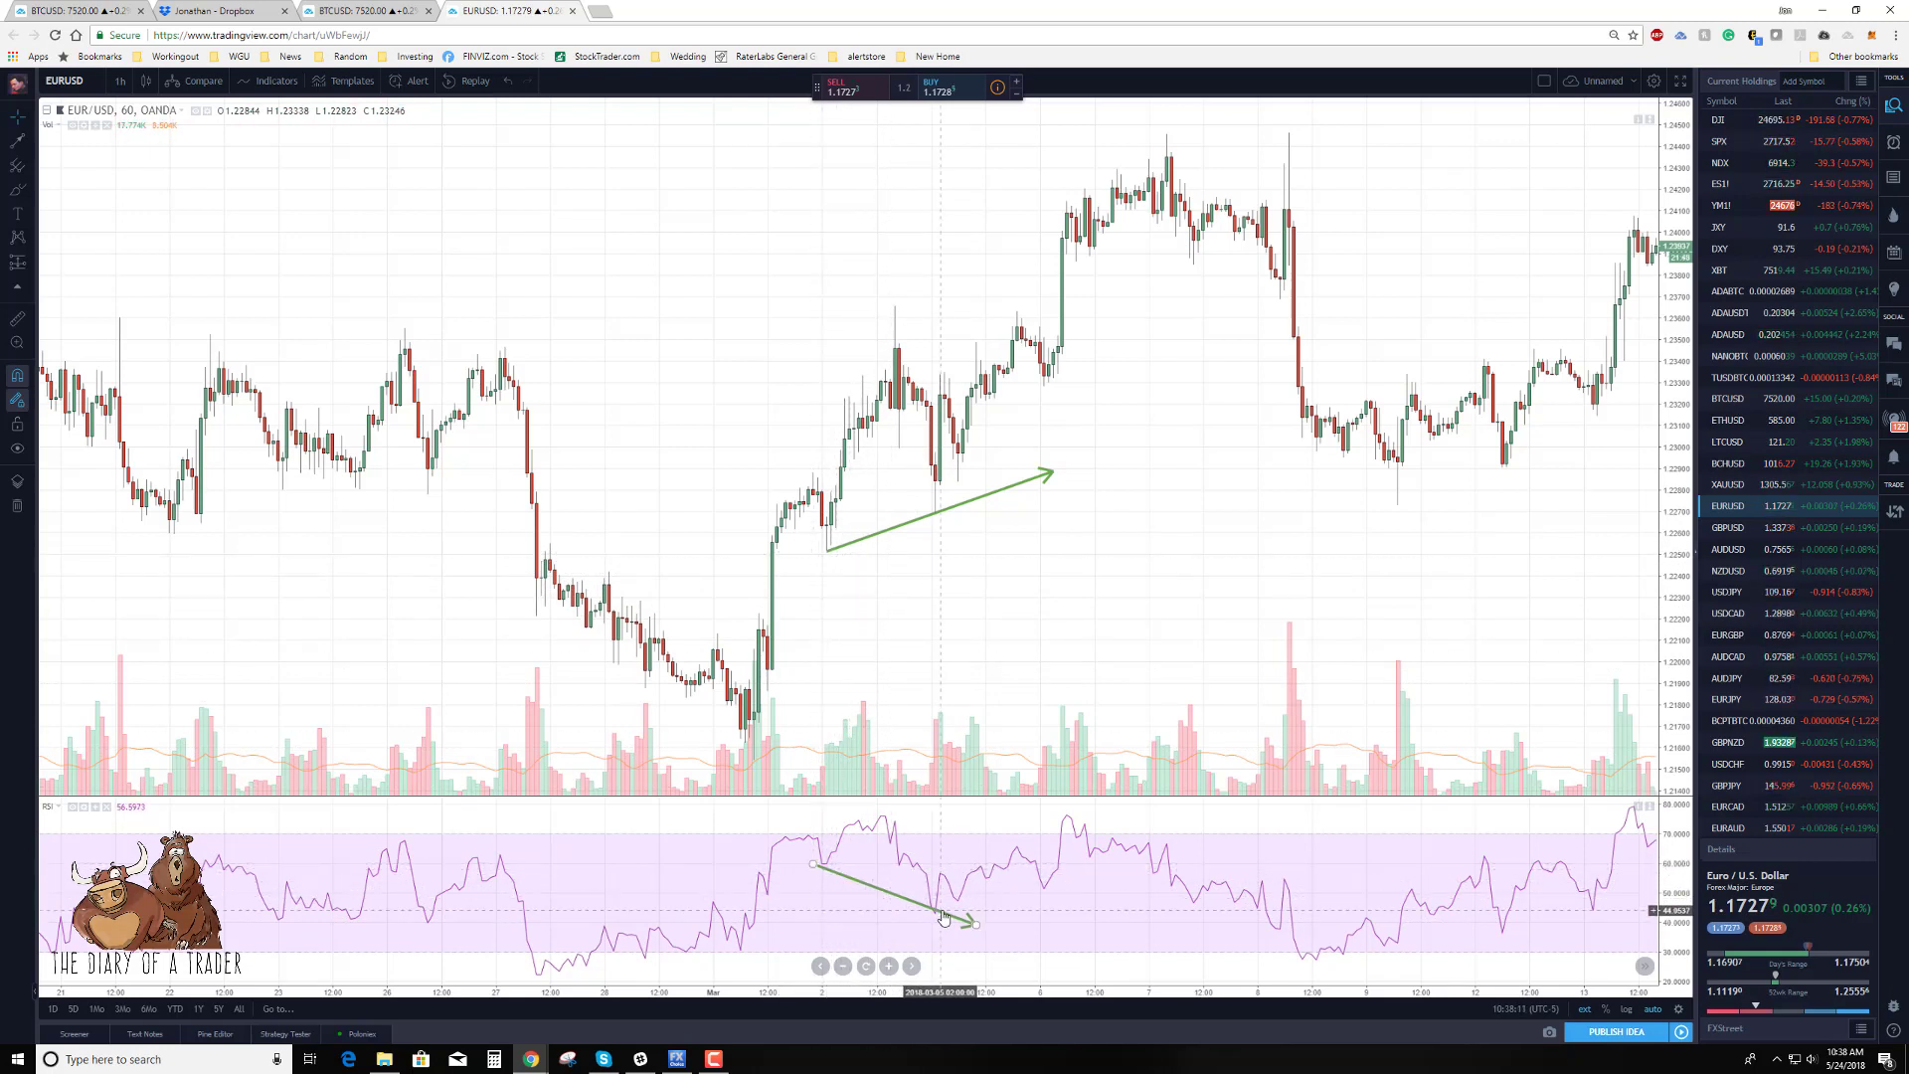
click(899, 458)
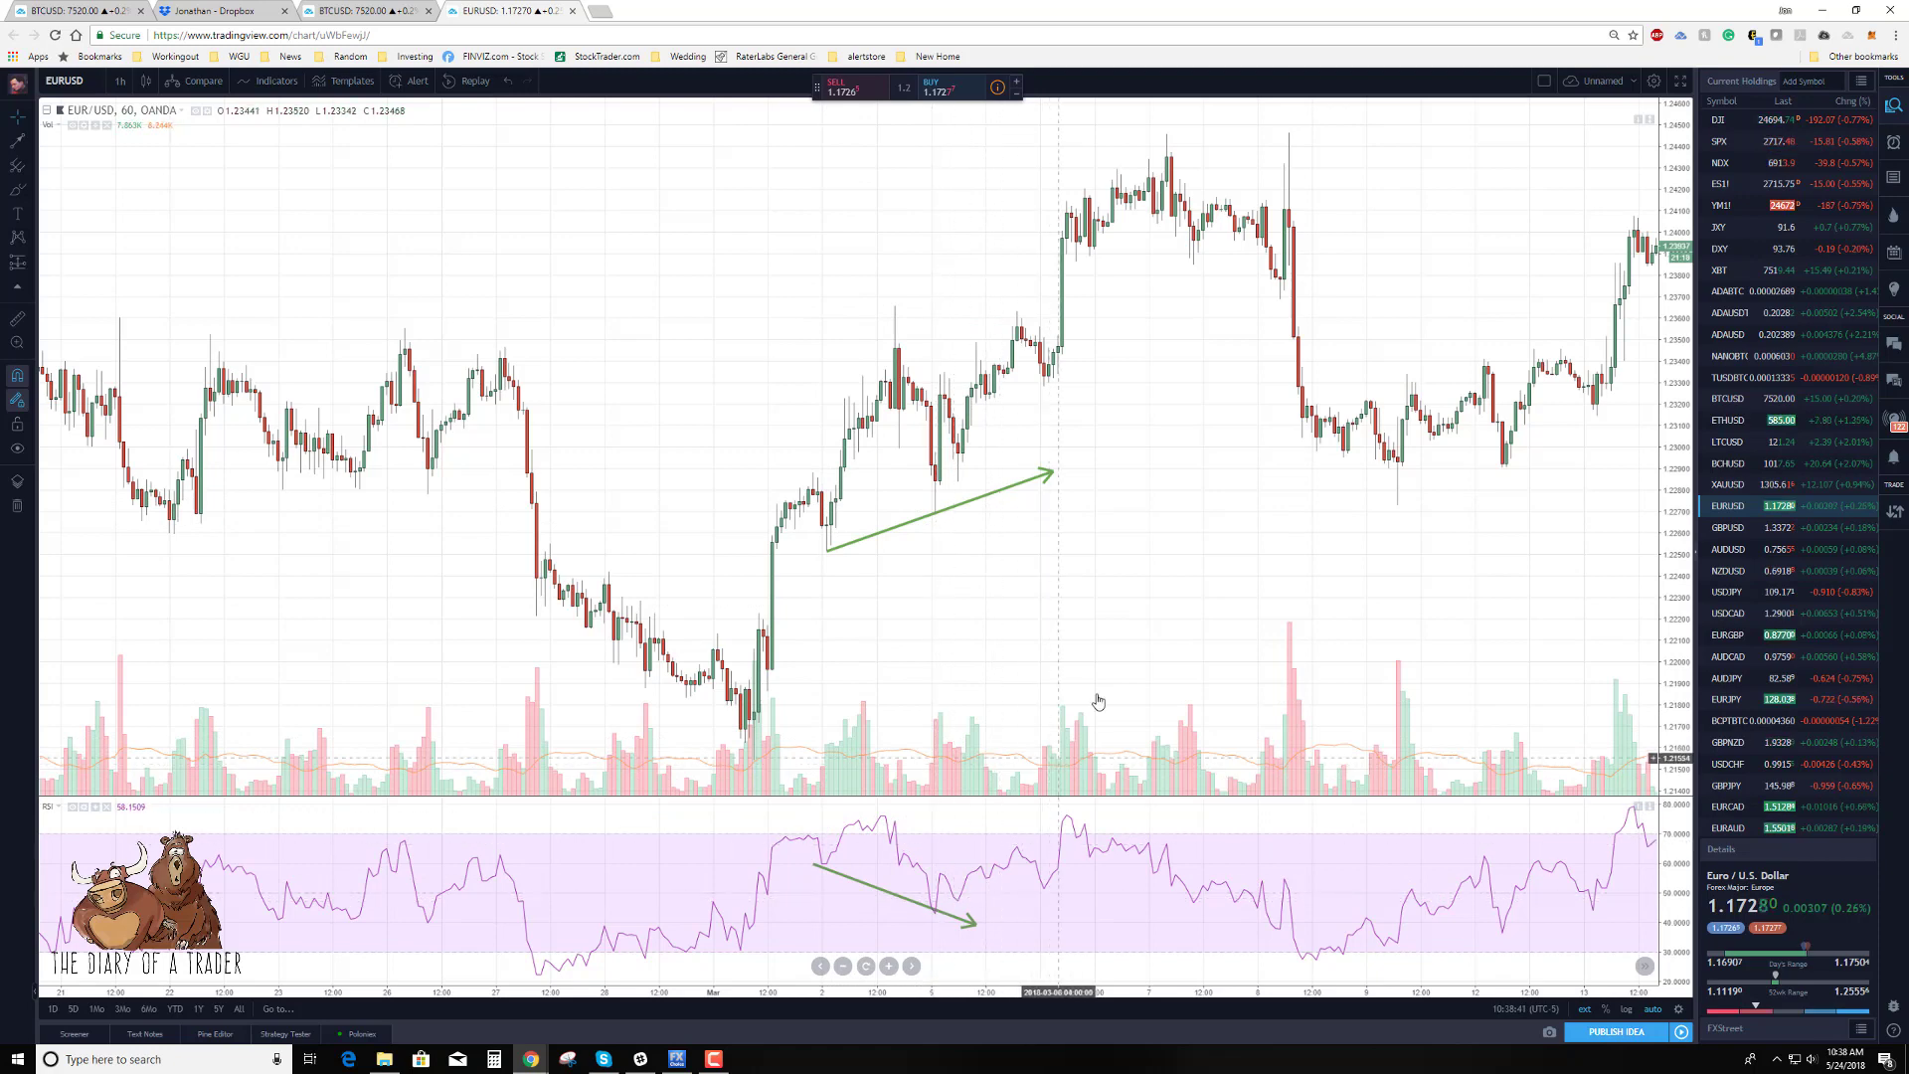
Draw an upward-sloping arrow across the rising RSI highs around February 19, and colour it red.
scroll(839, 622, left, 5)
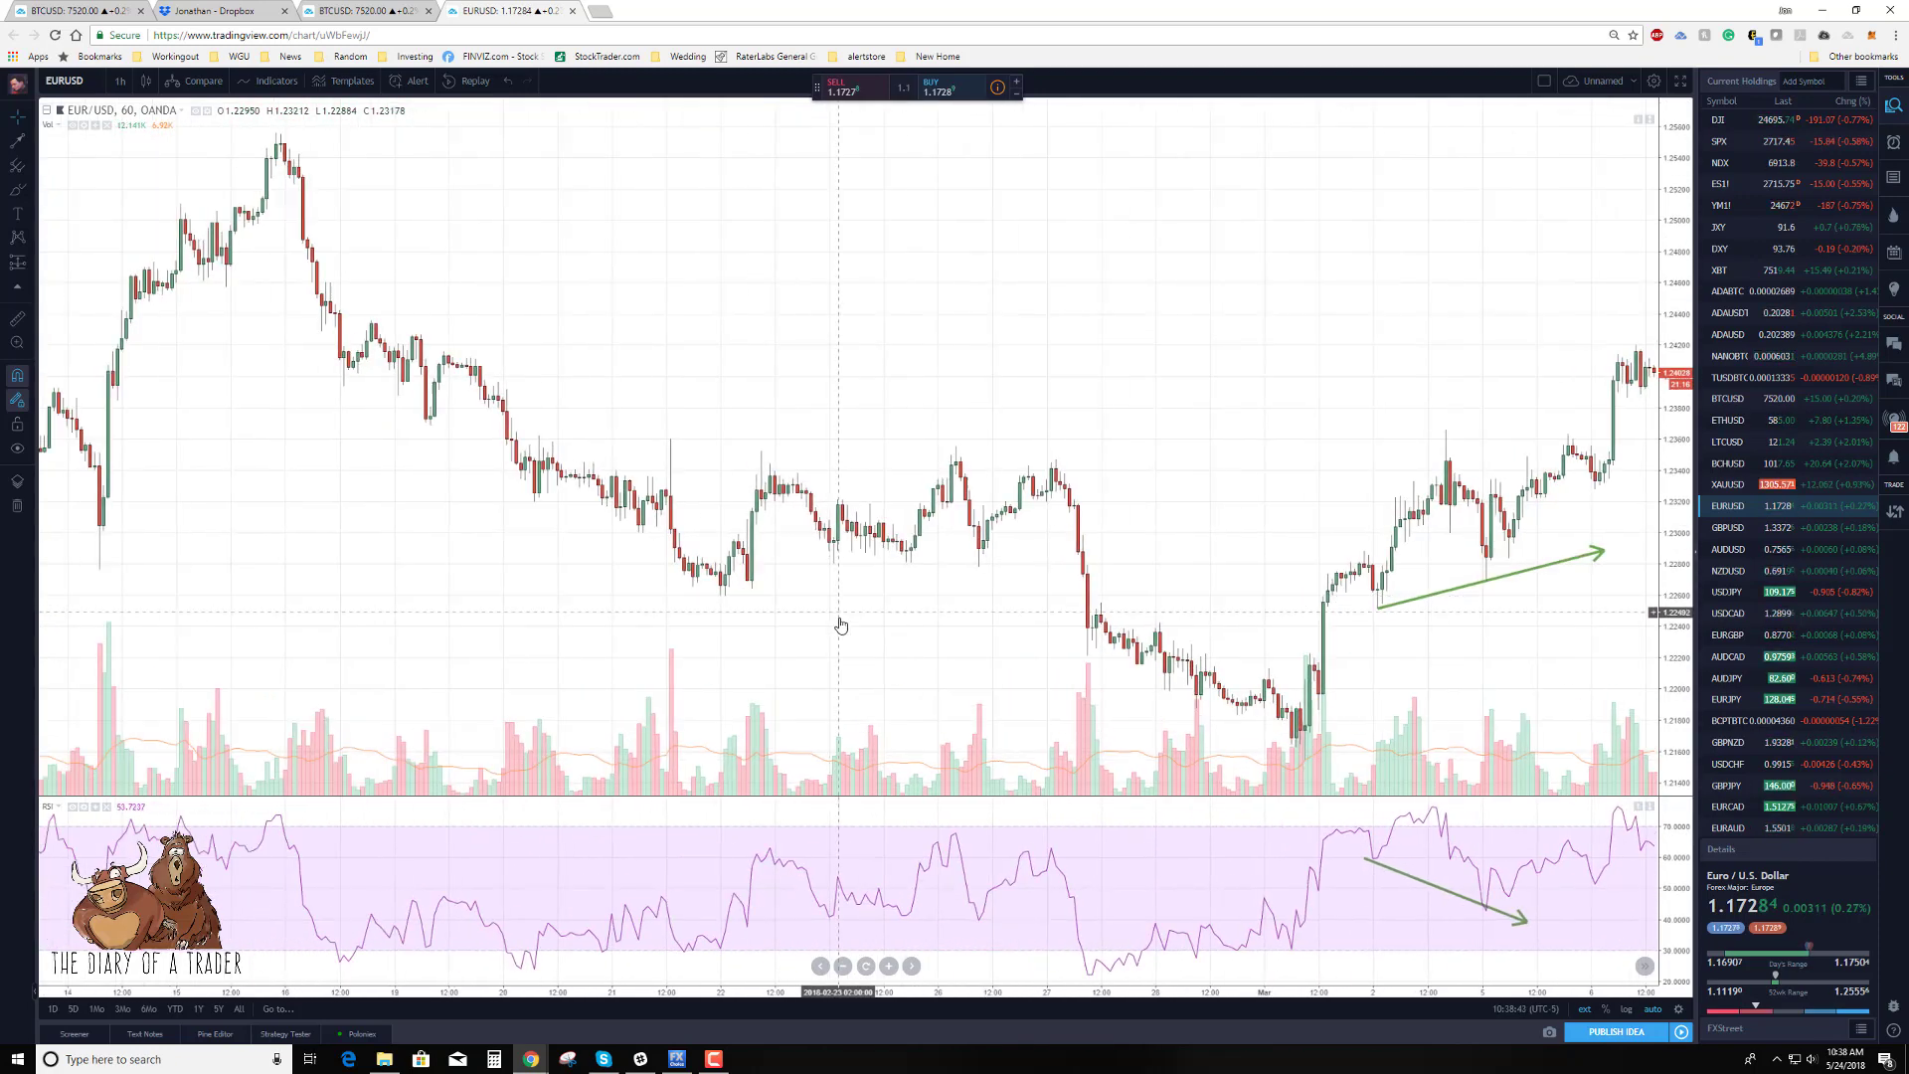
drag(785, 667, 1010, 674)
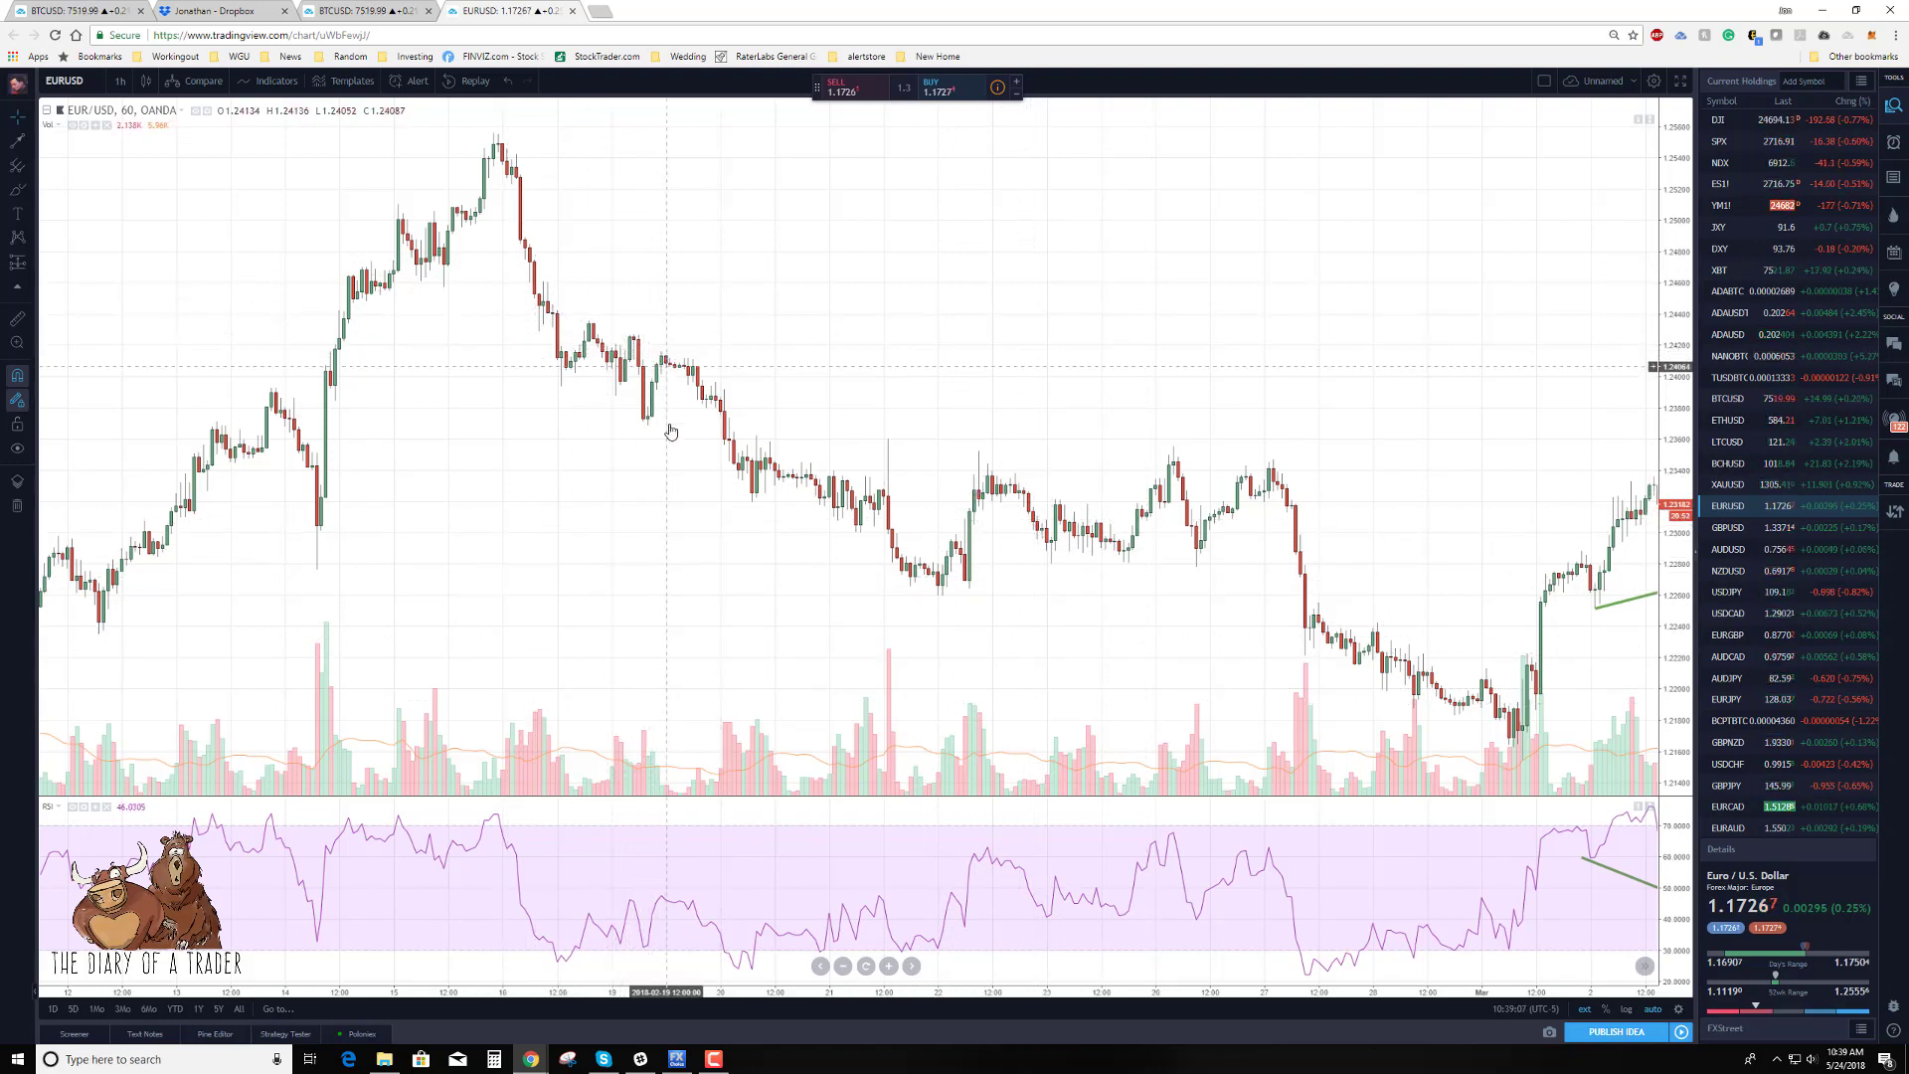
drag(671, 430, 958, 332)
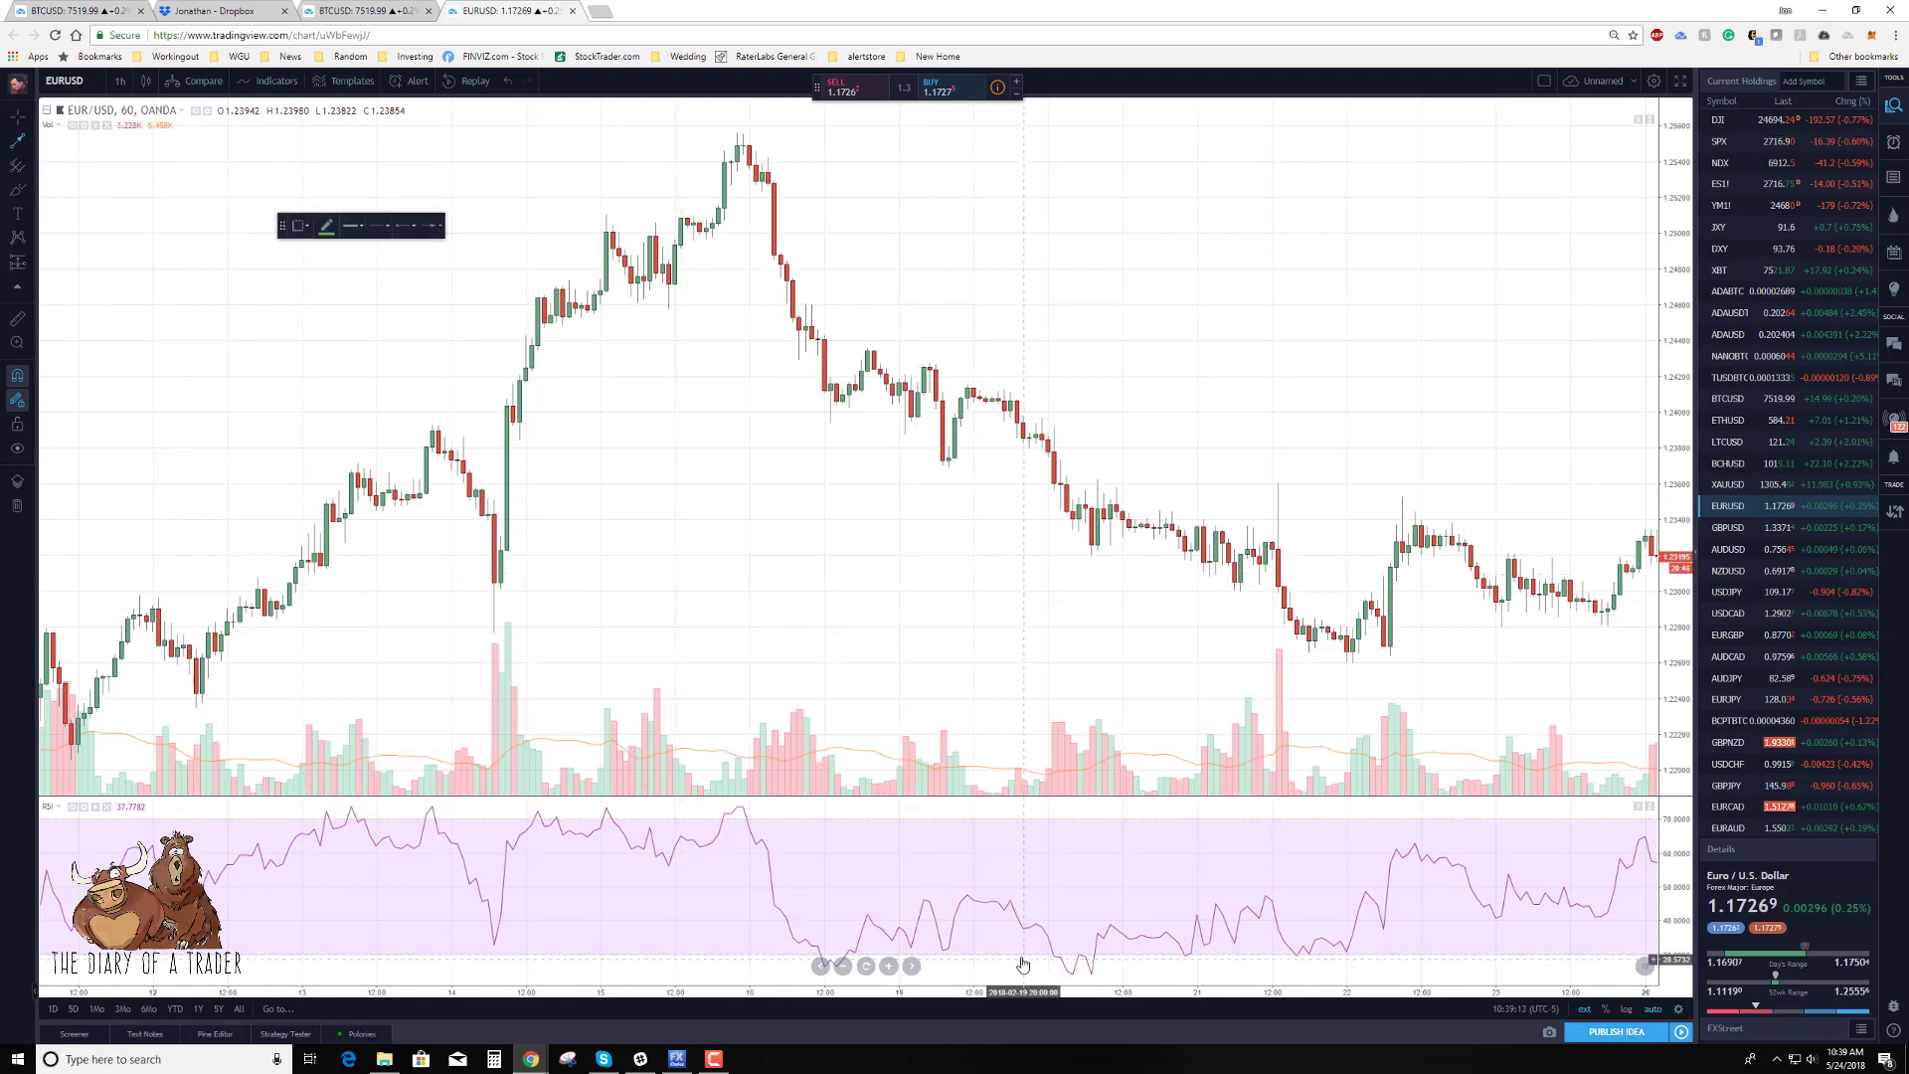
click(923, 902)
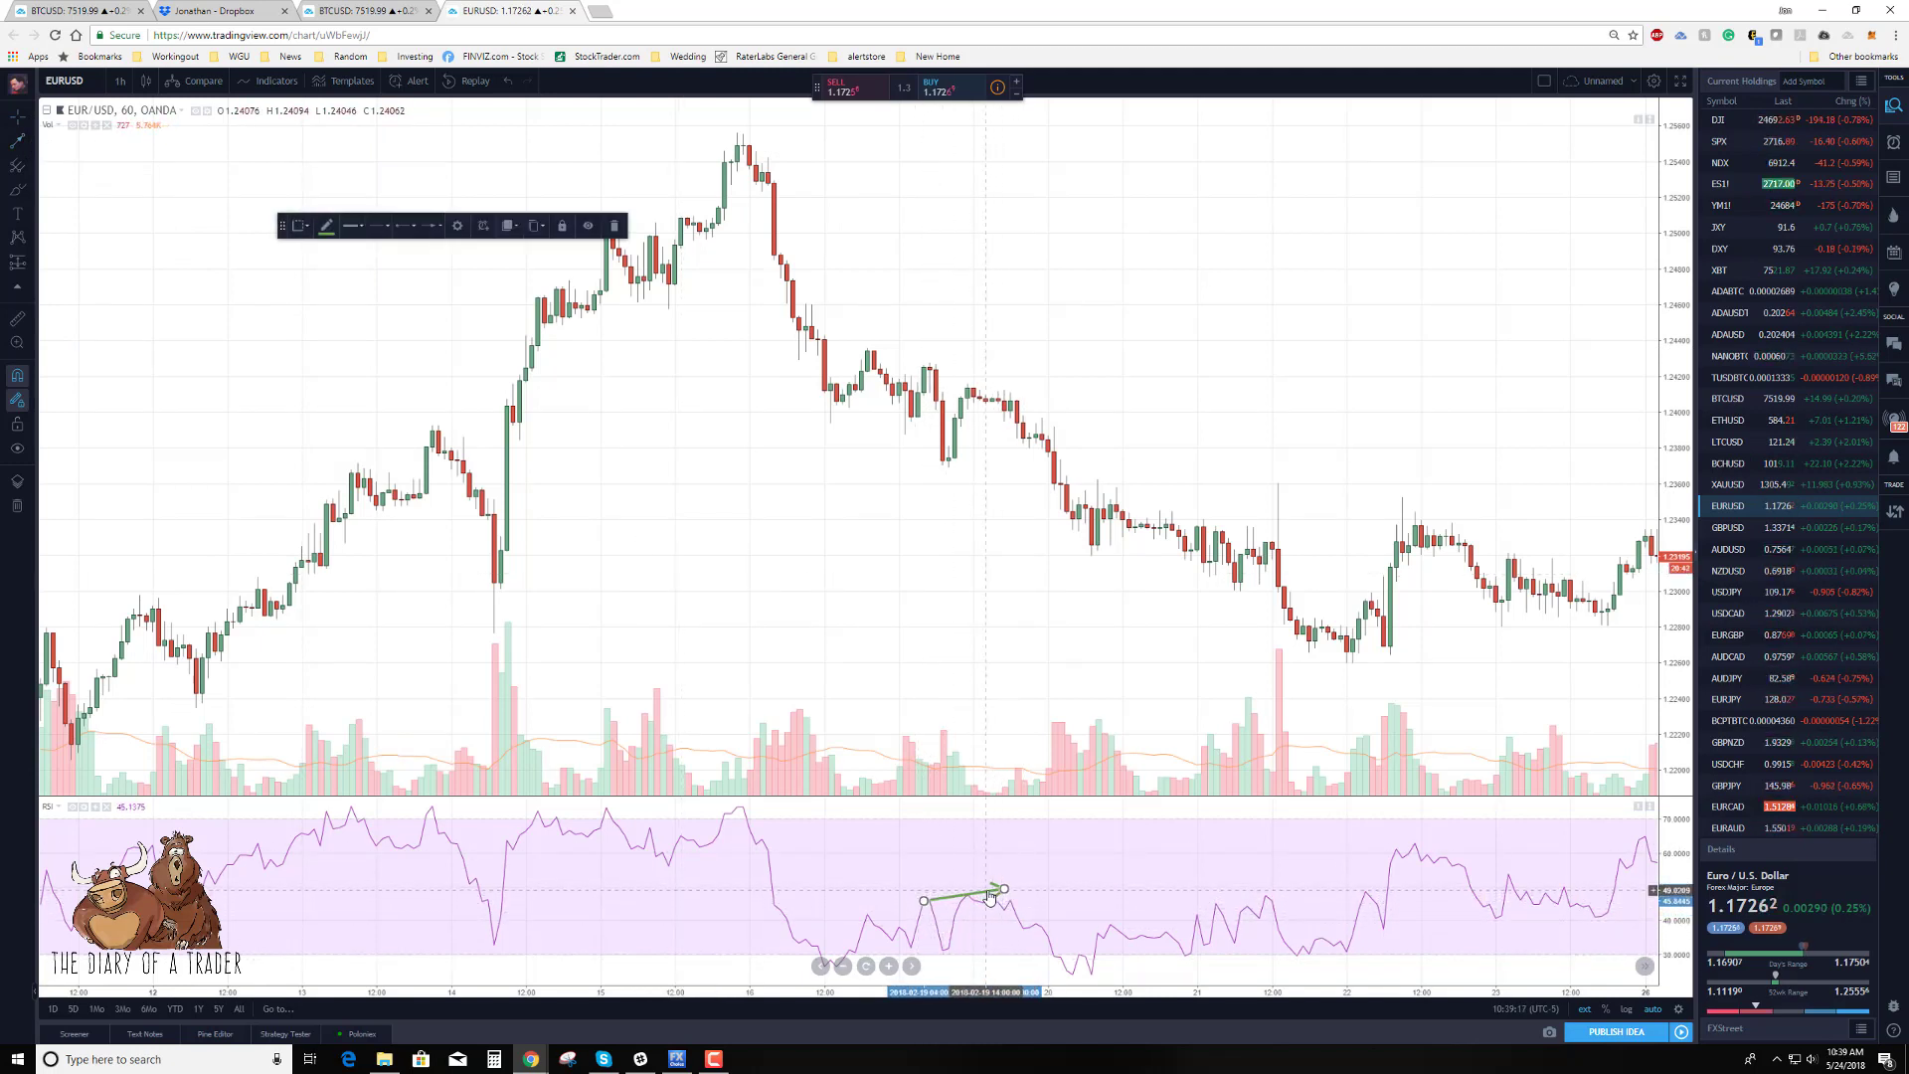
double_click(997, 894)
click(1053, 609)
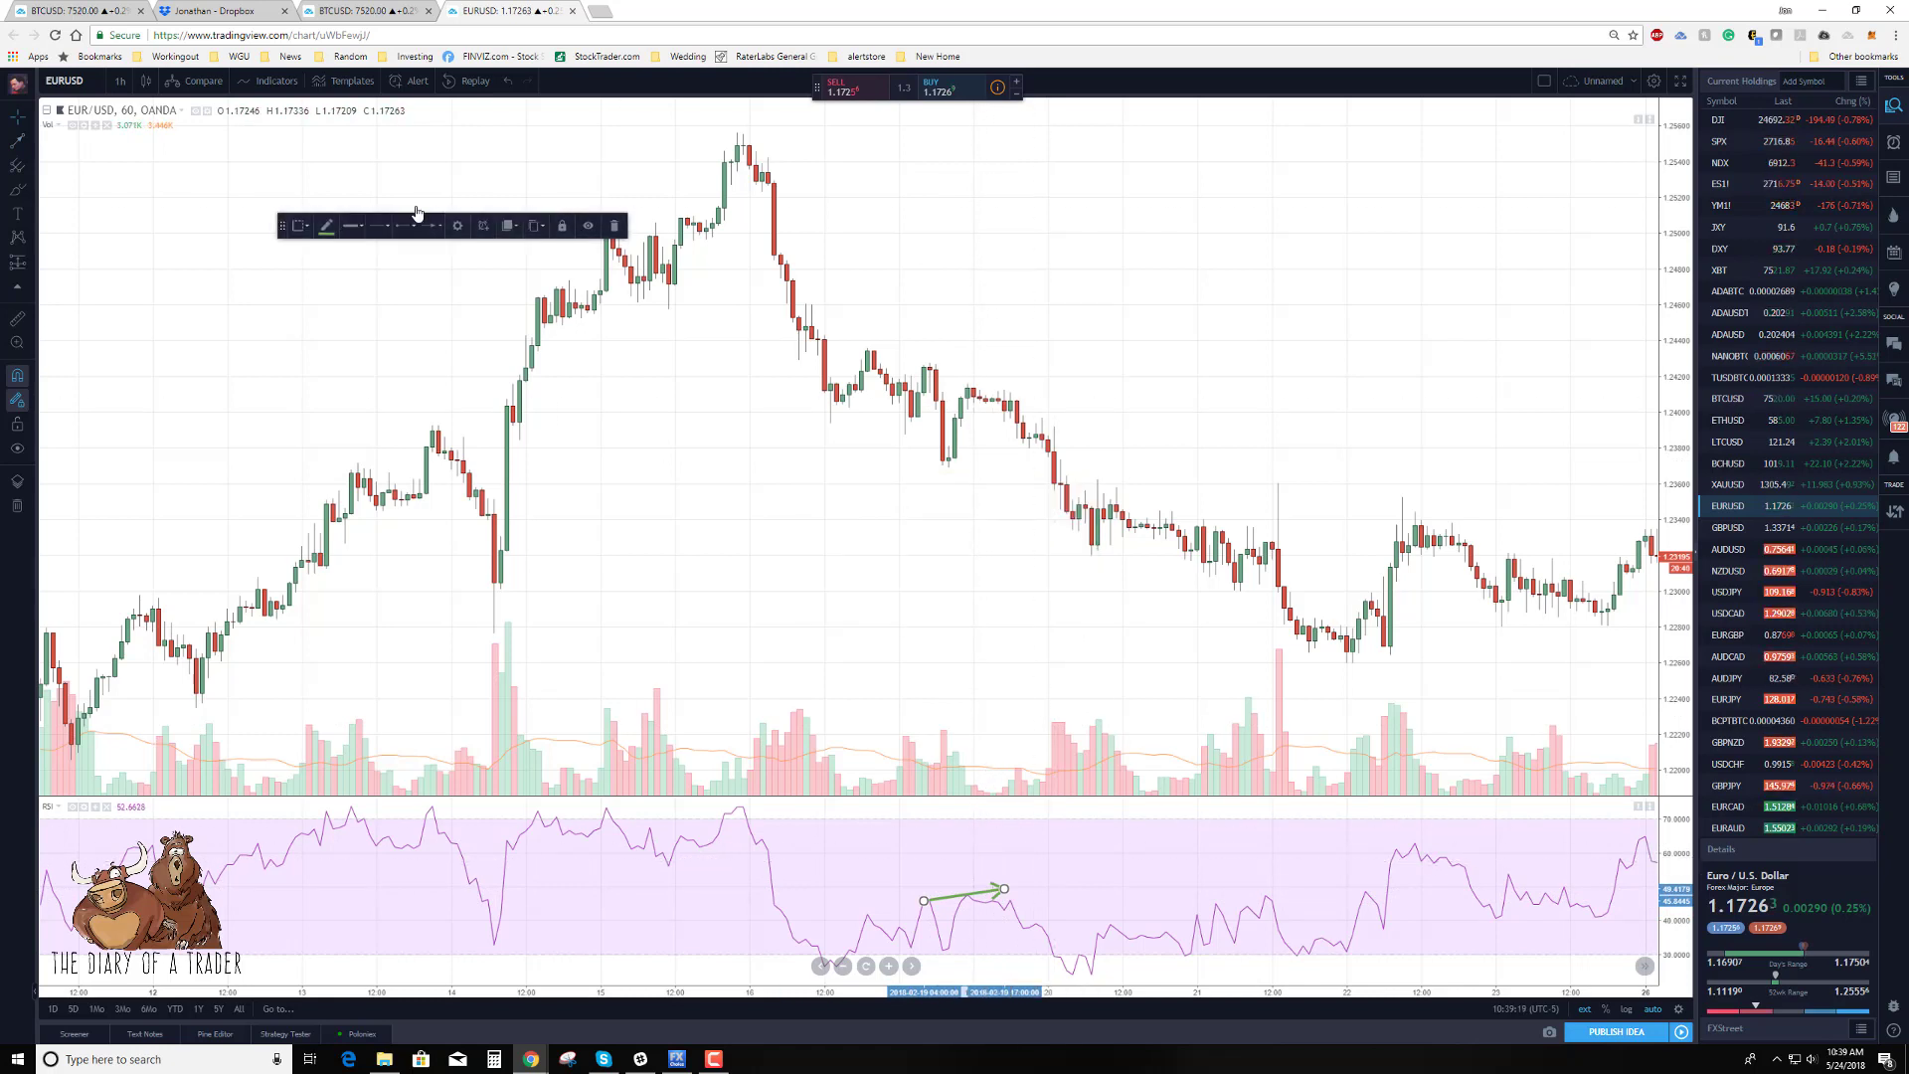
click(326, 226)
click(335, 318)
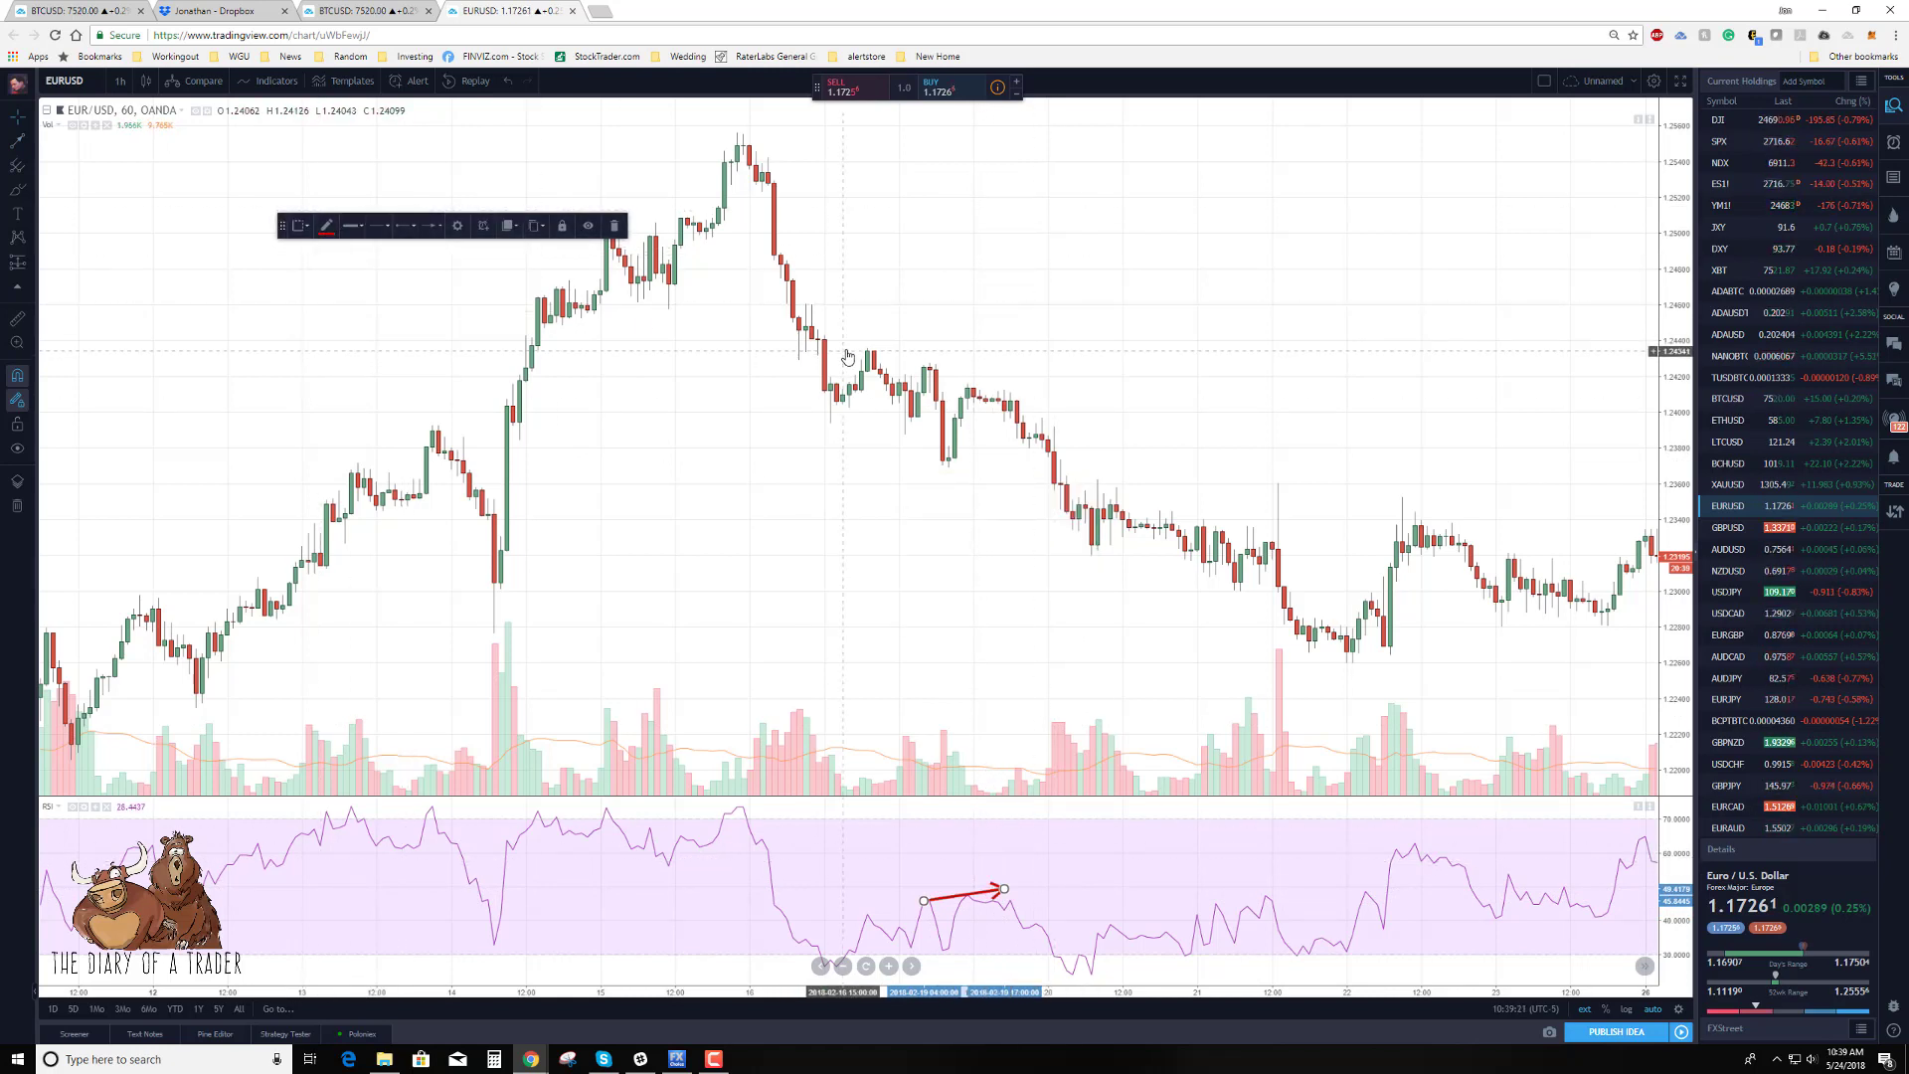
Draw a downward-sloping red arrow above the falling price highs around February 19.
click(915, 359)
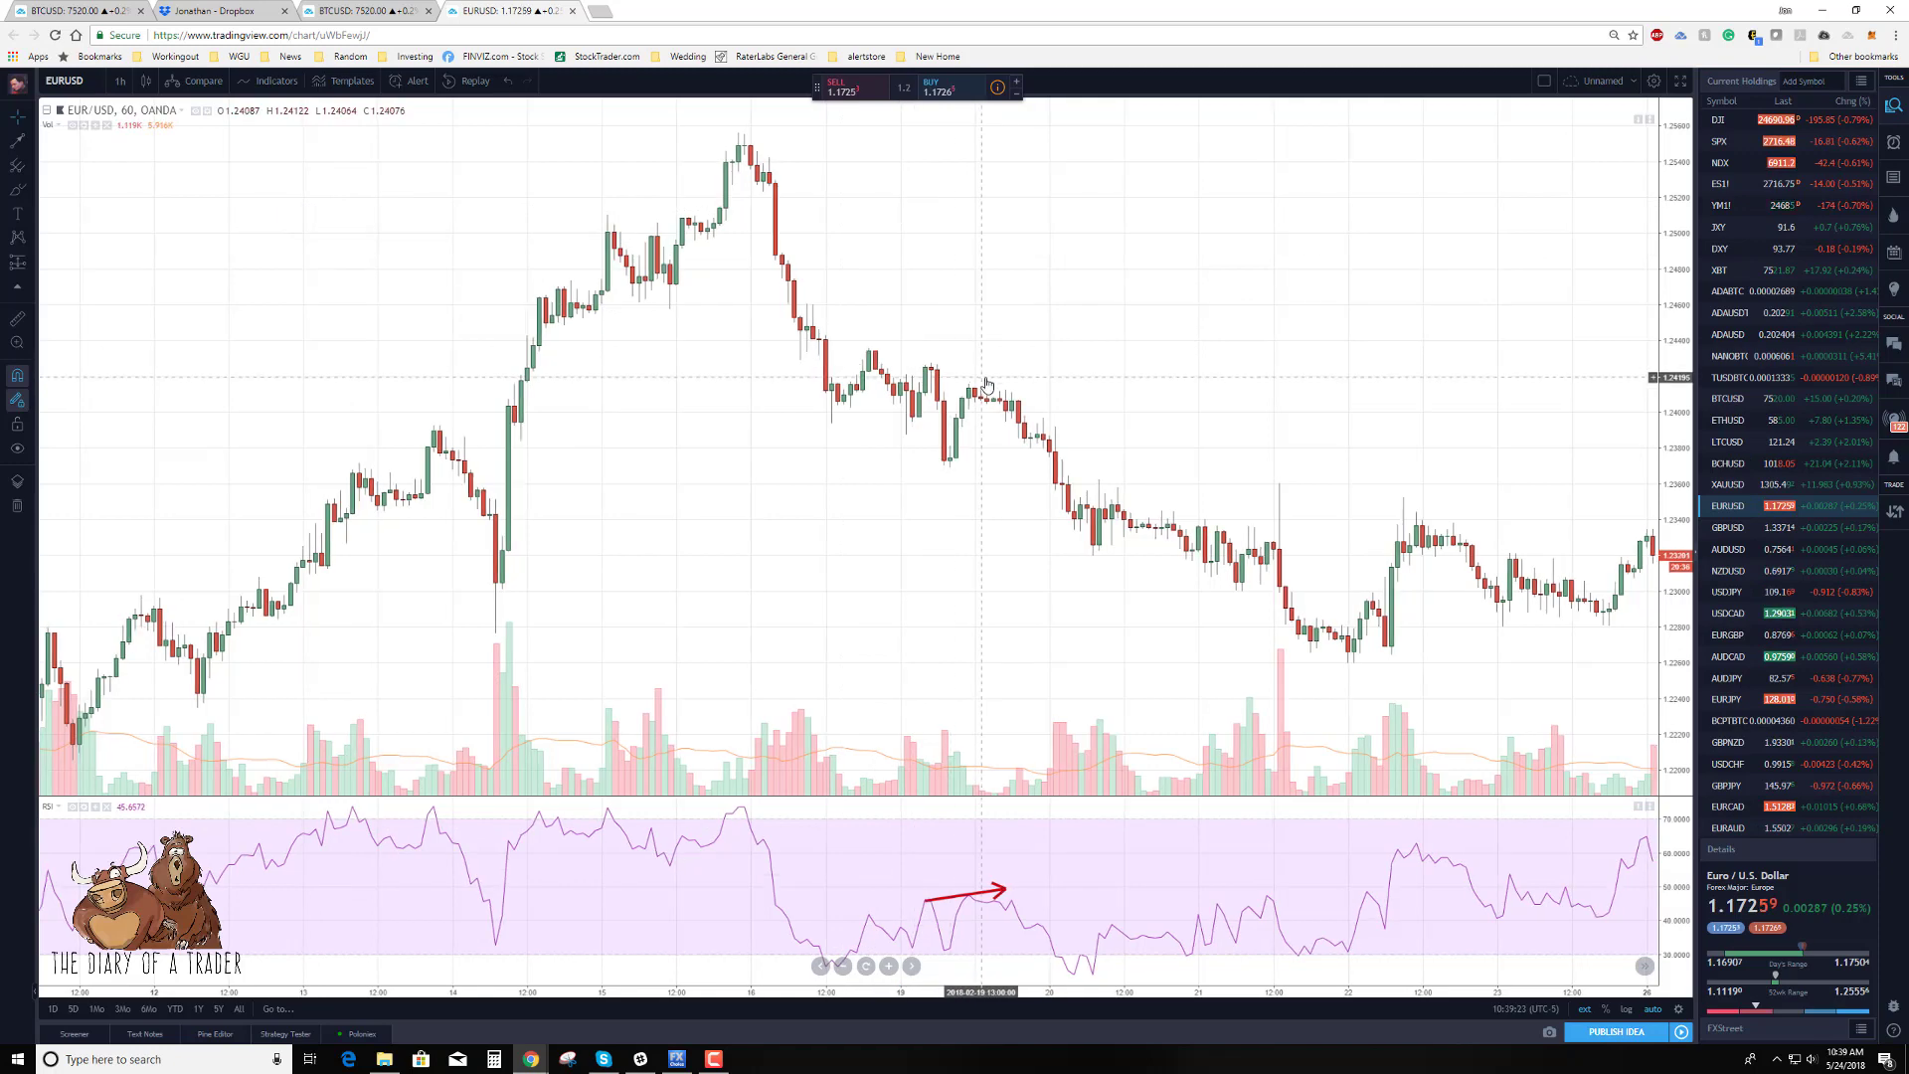
click(18, 143)
click(925, 364)
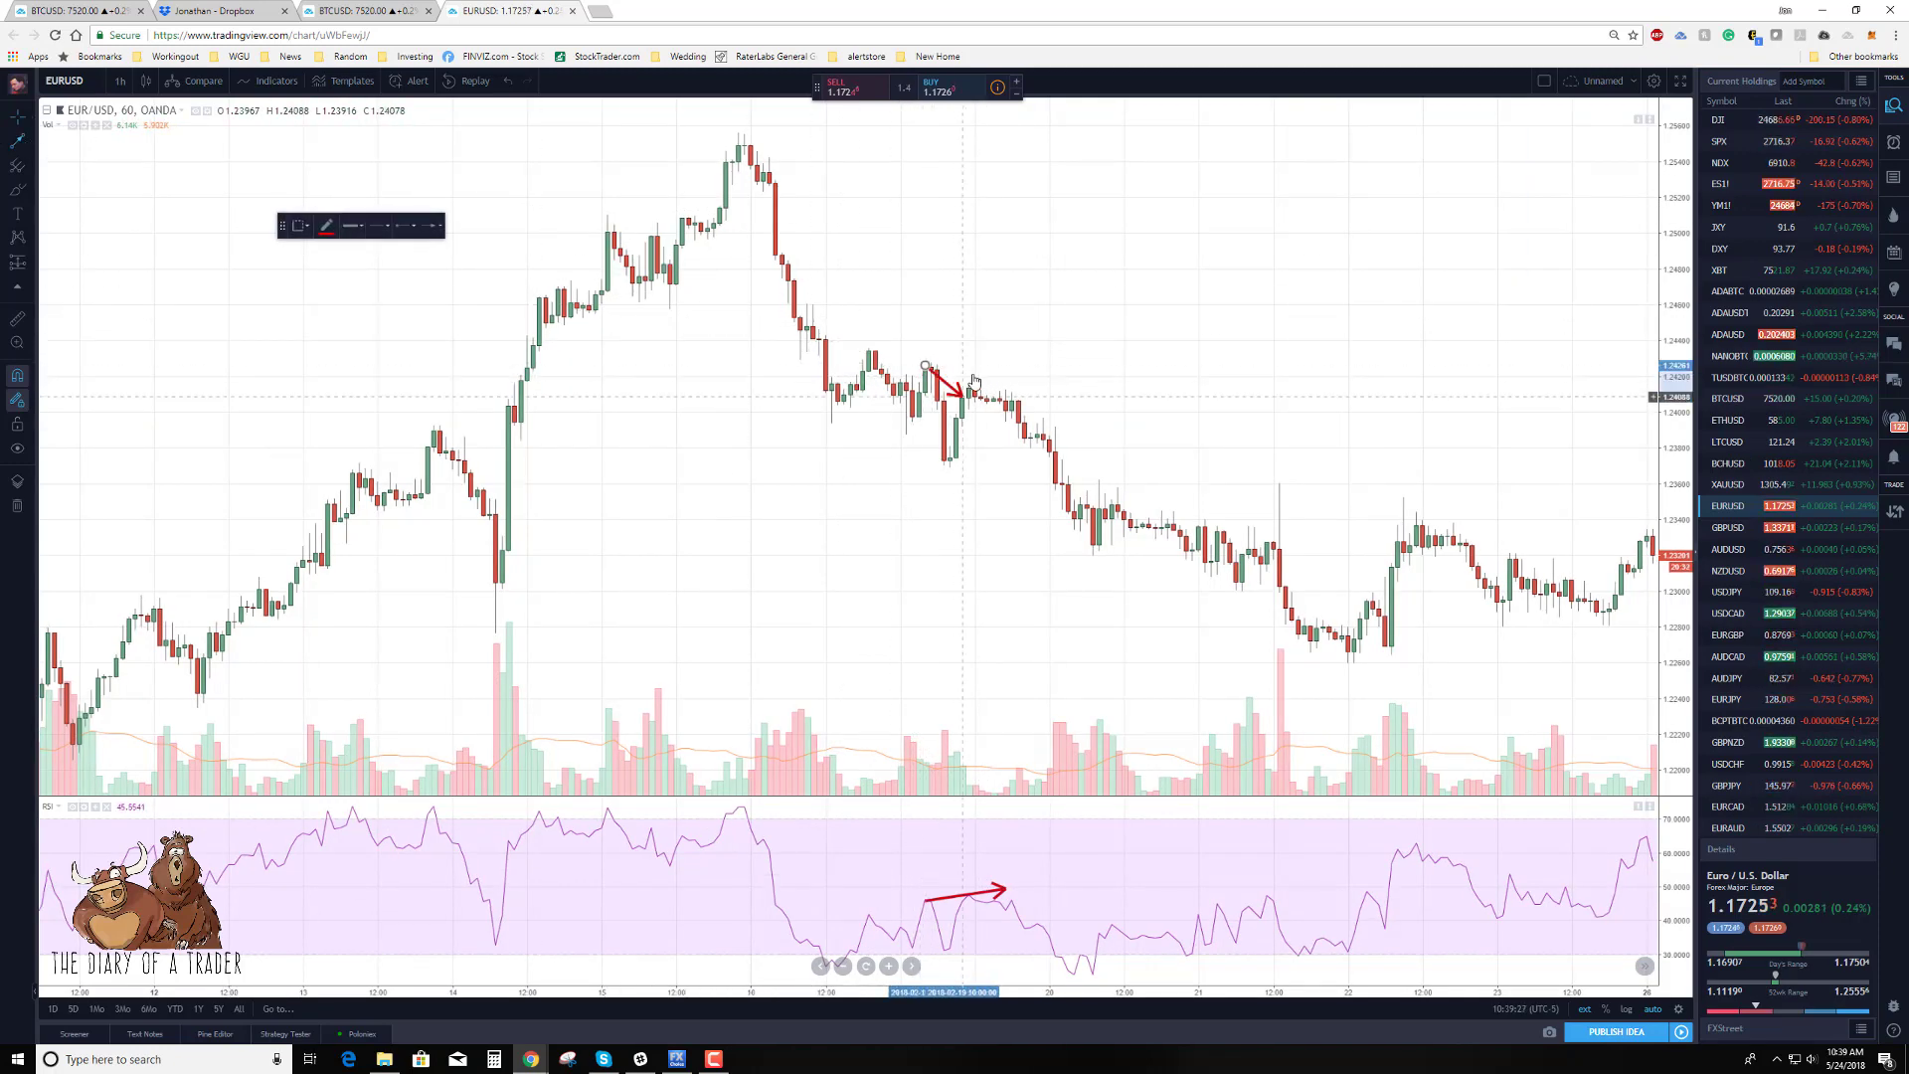
click(1006, 391)
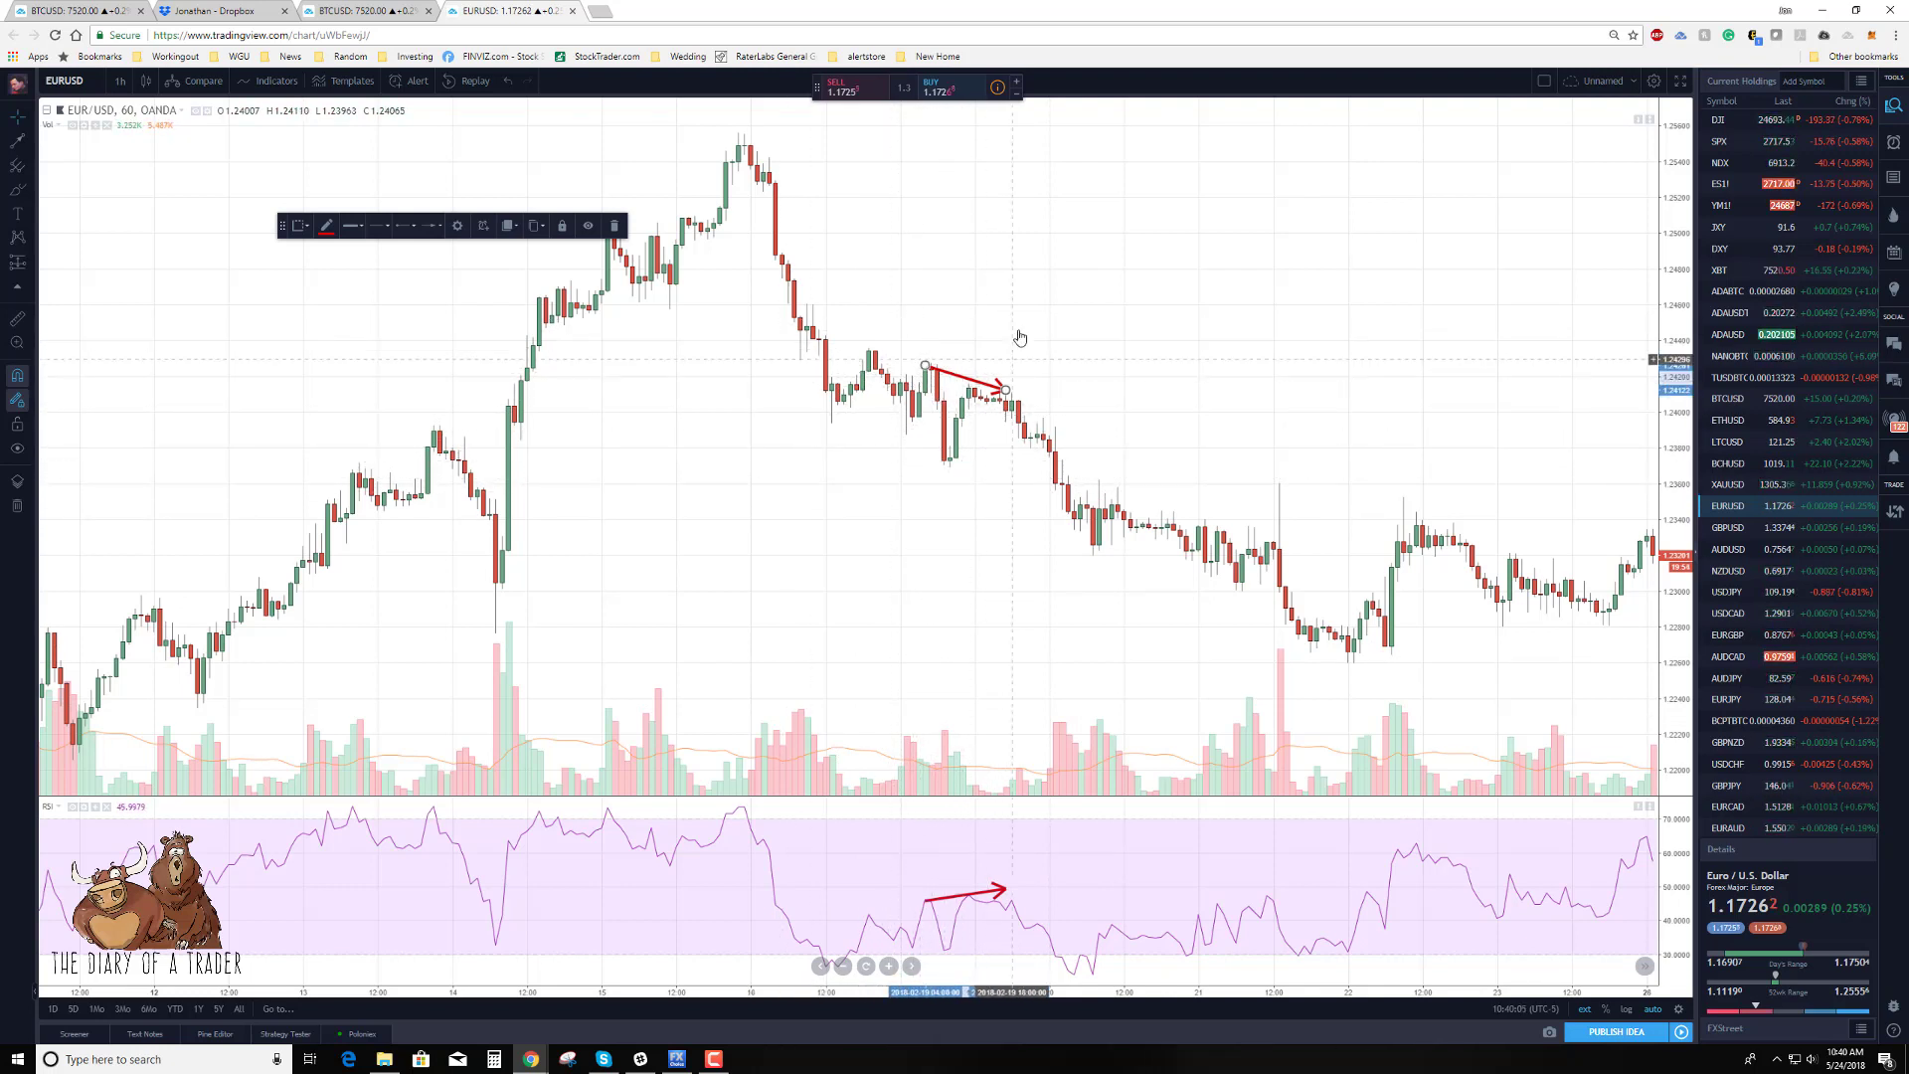
Examine the price moves following the February and March divergences, and scan the hourly chart back to January.
drag(1074, 666, 964, 656)
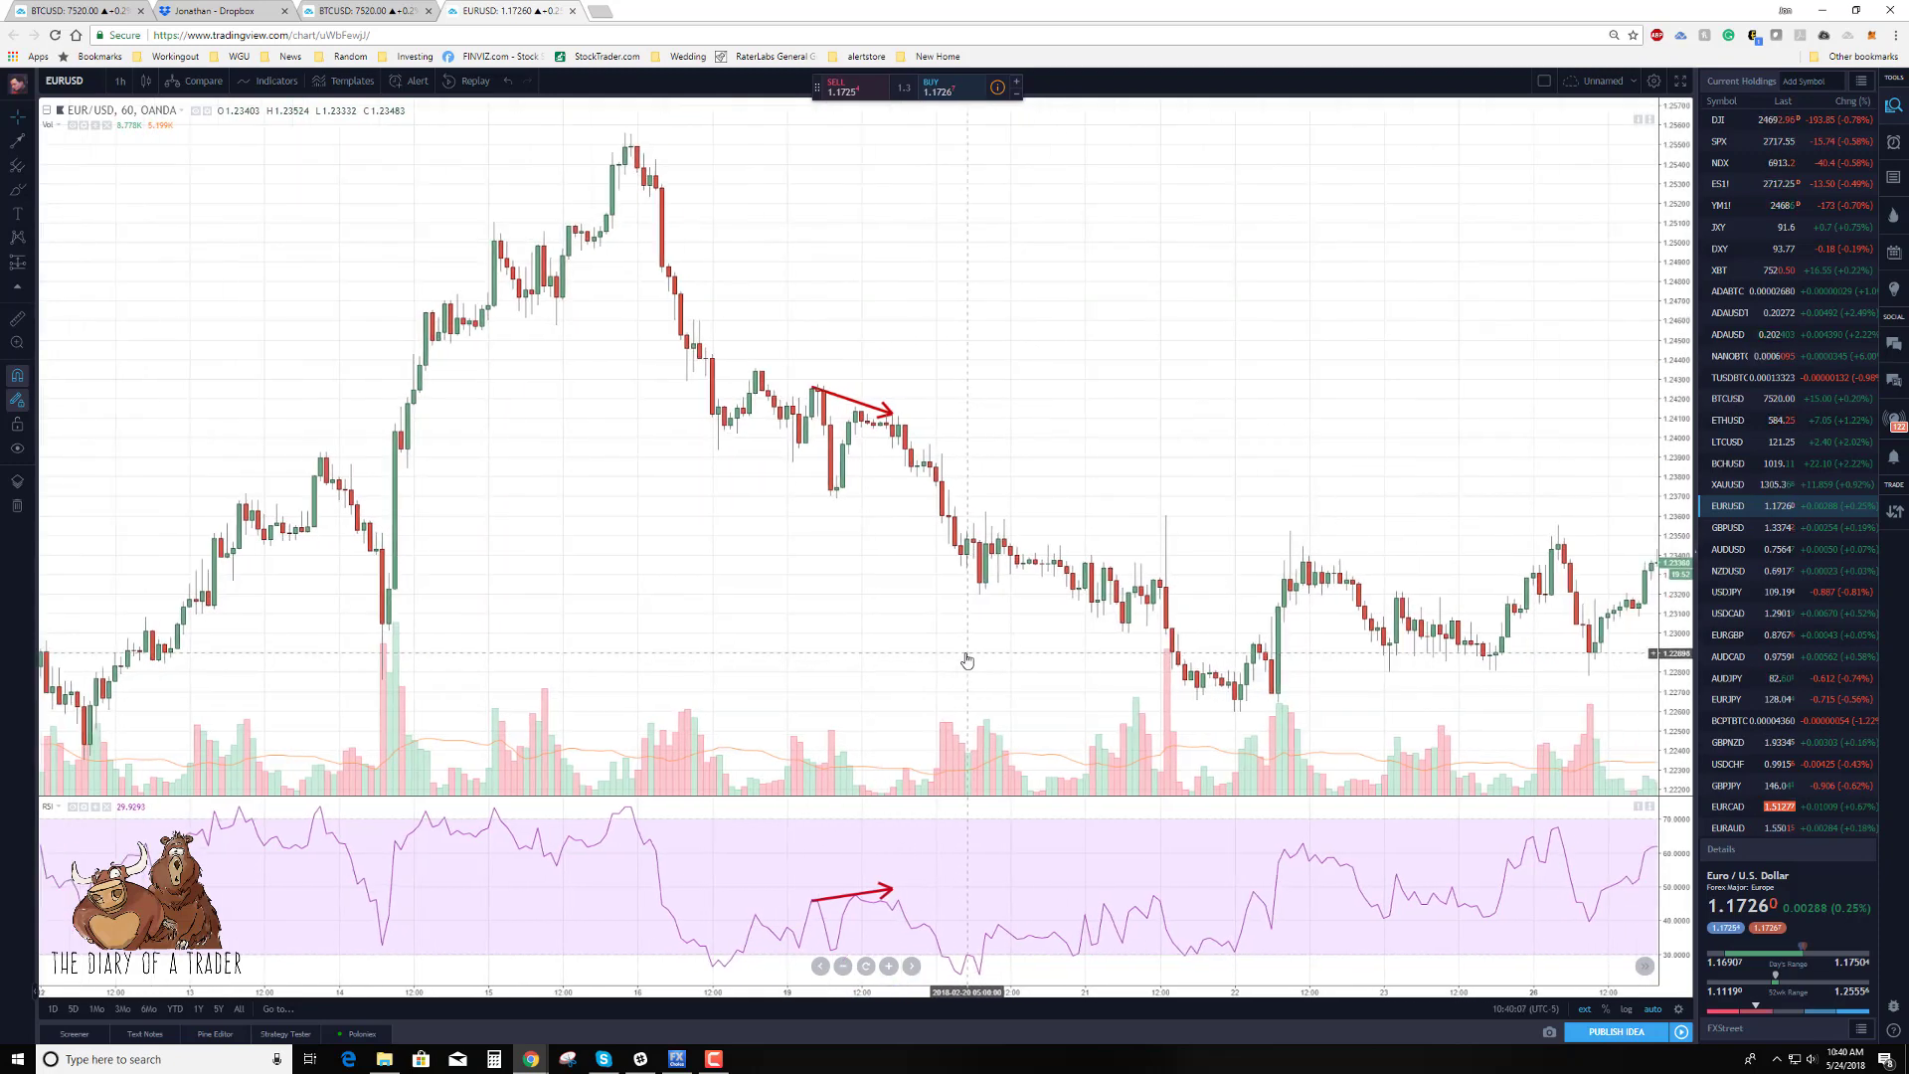
scroll(1043, 596, down, 5)
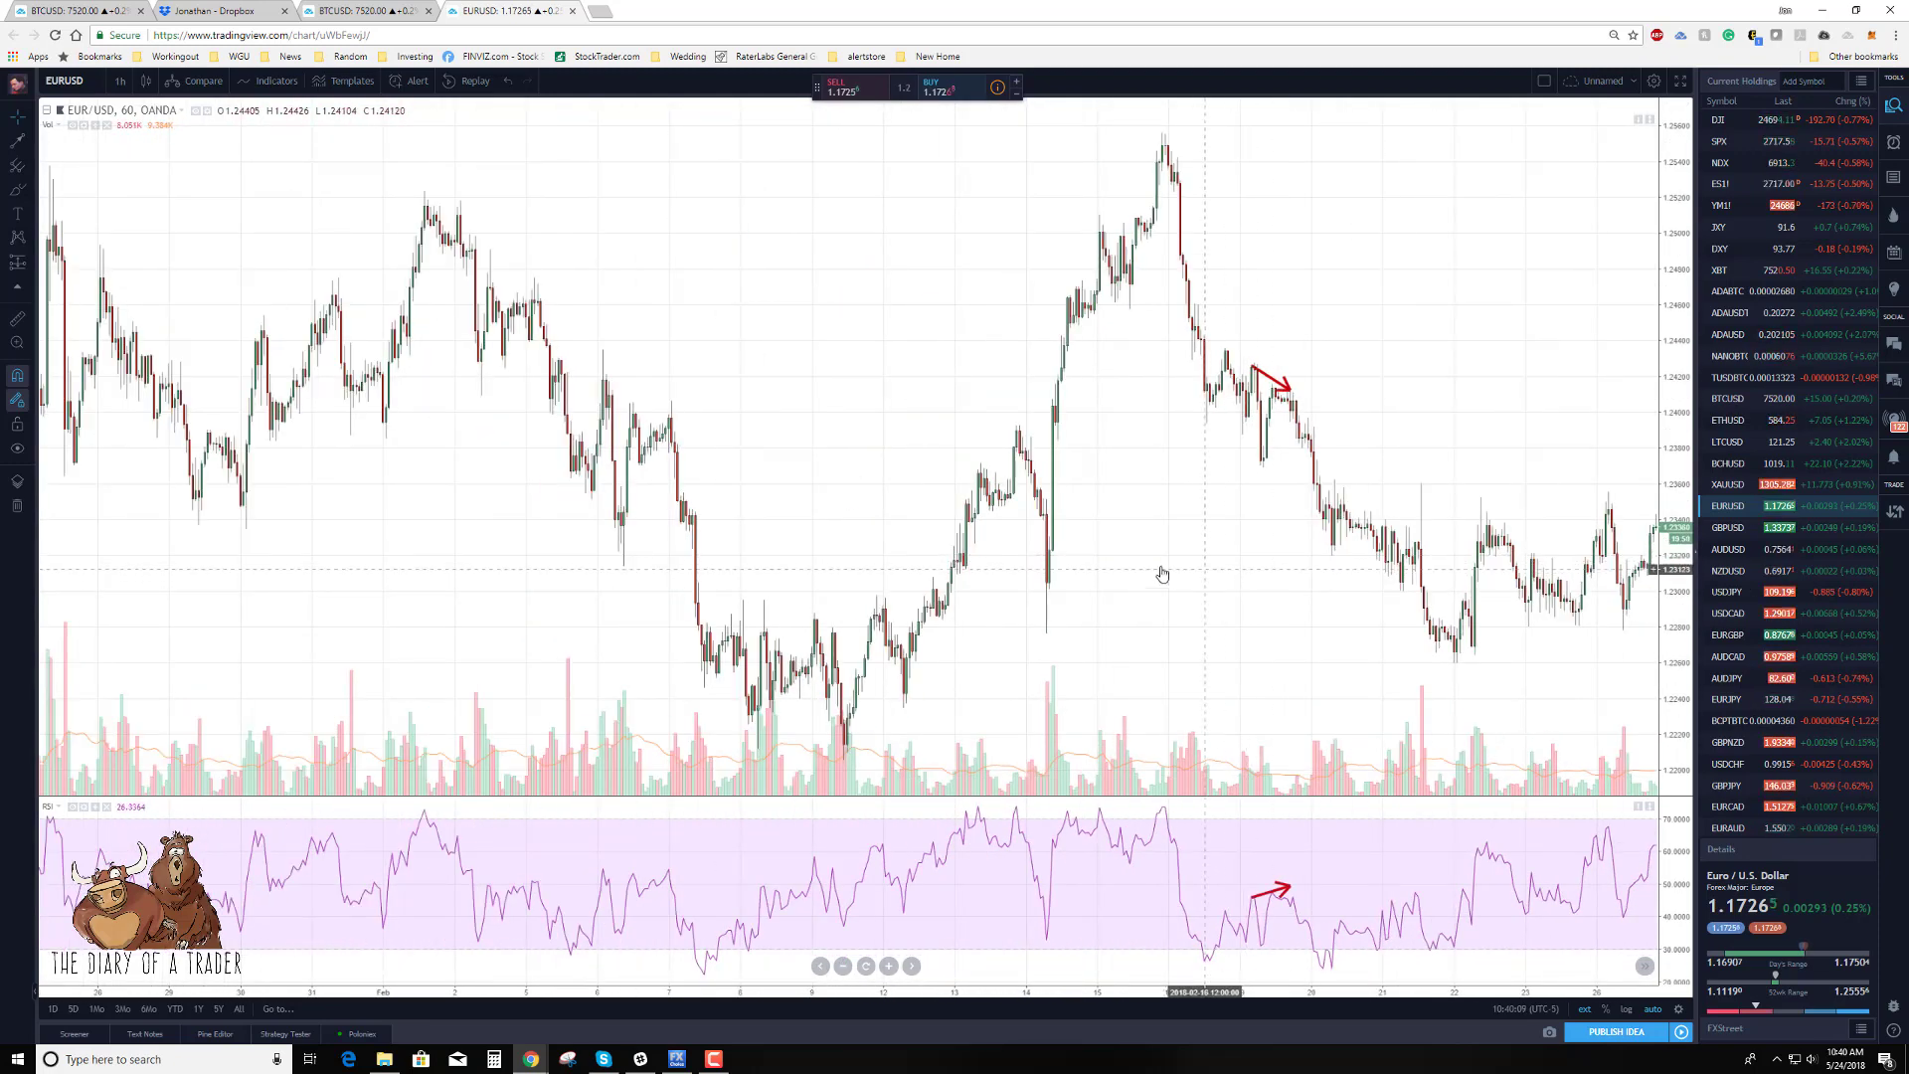
drag(1217, 603, 750, 610)
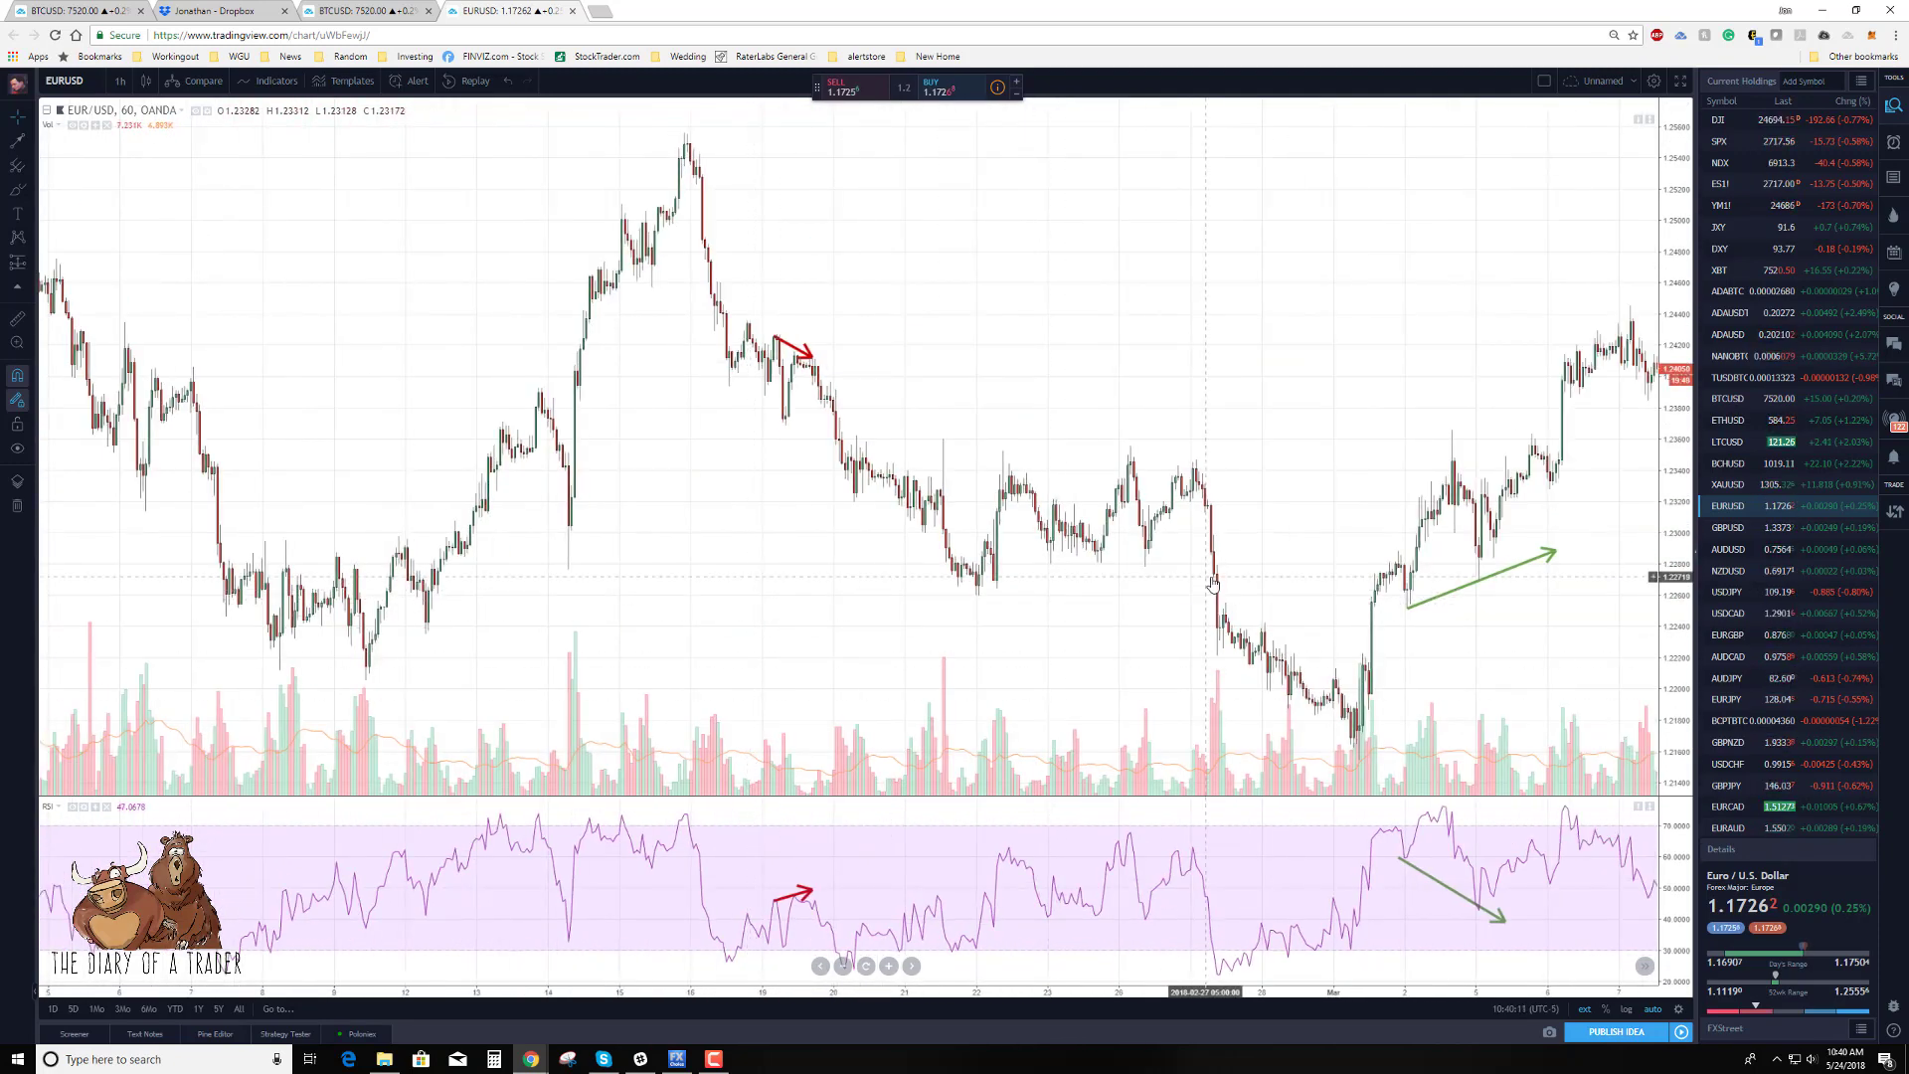
scroll(1175, 392, up, 3)
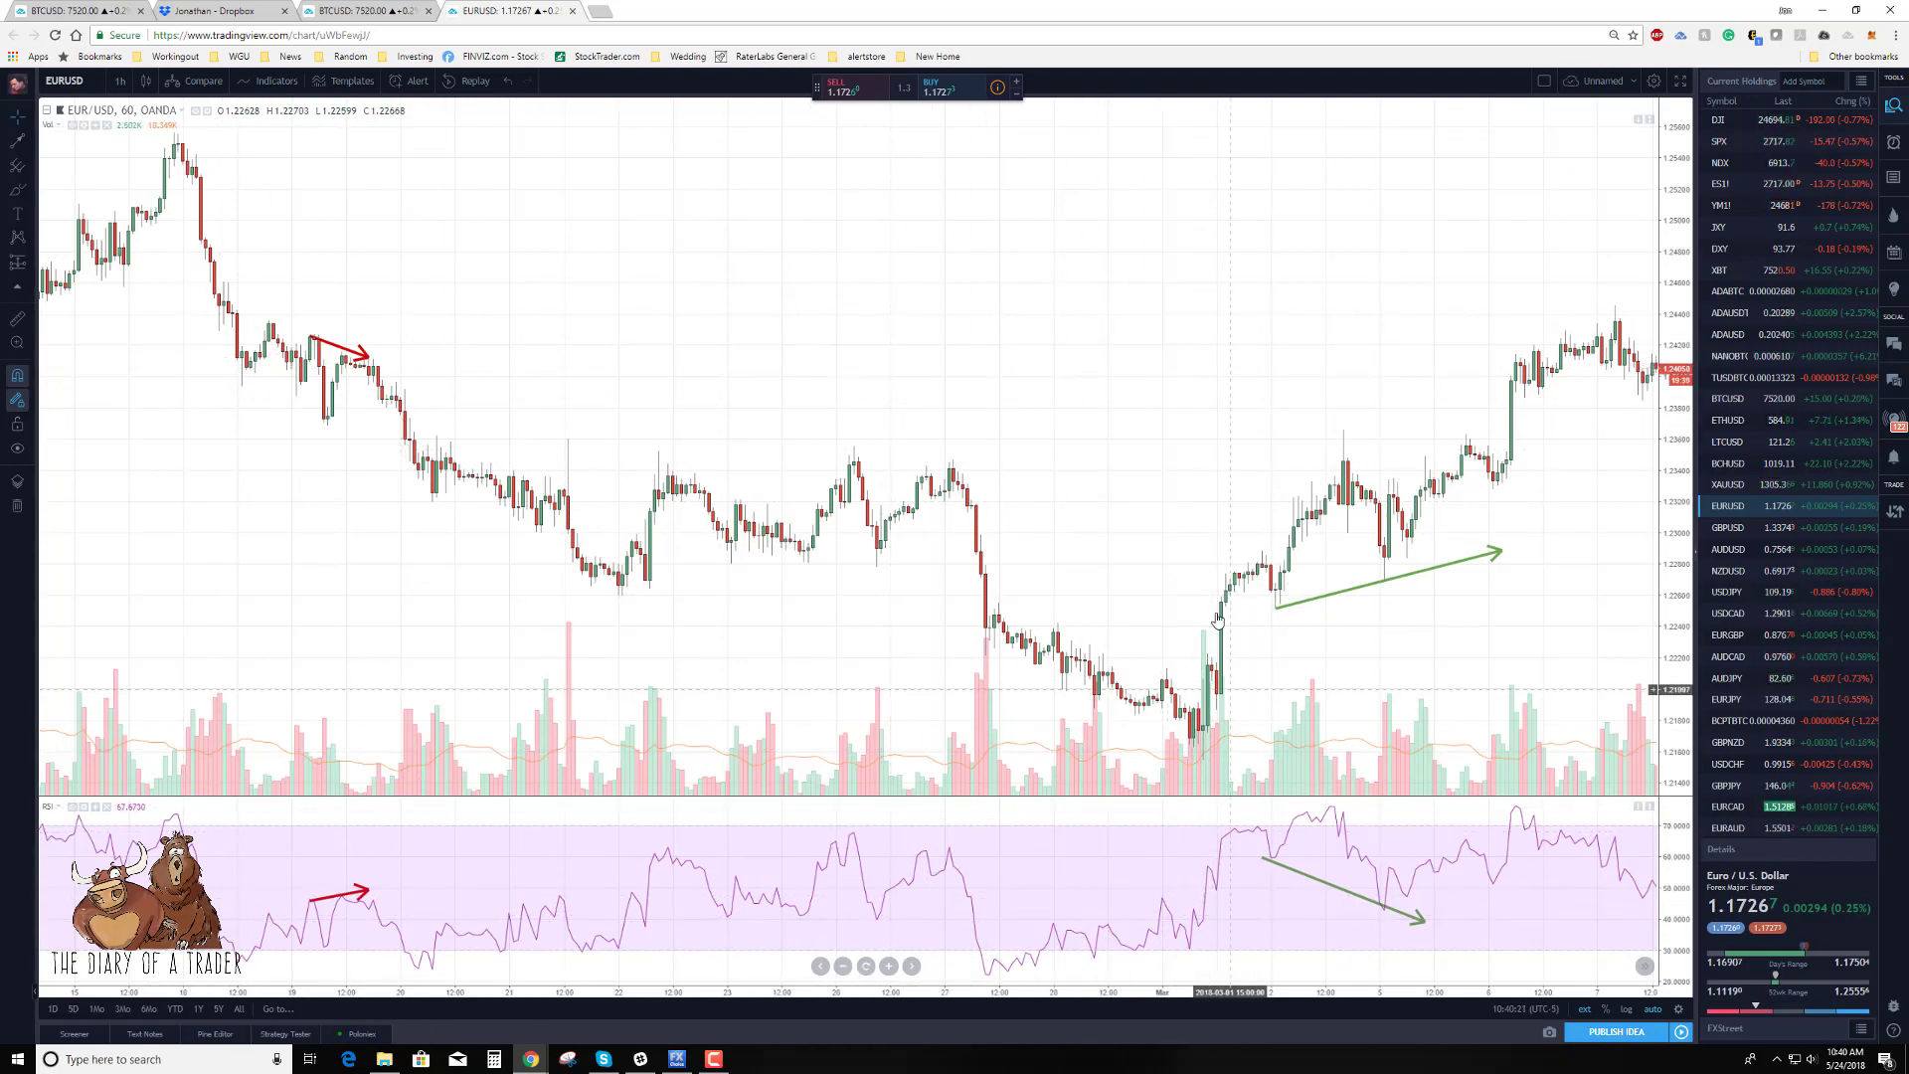
drag(500, 657, 1406, 690)
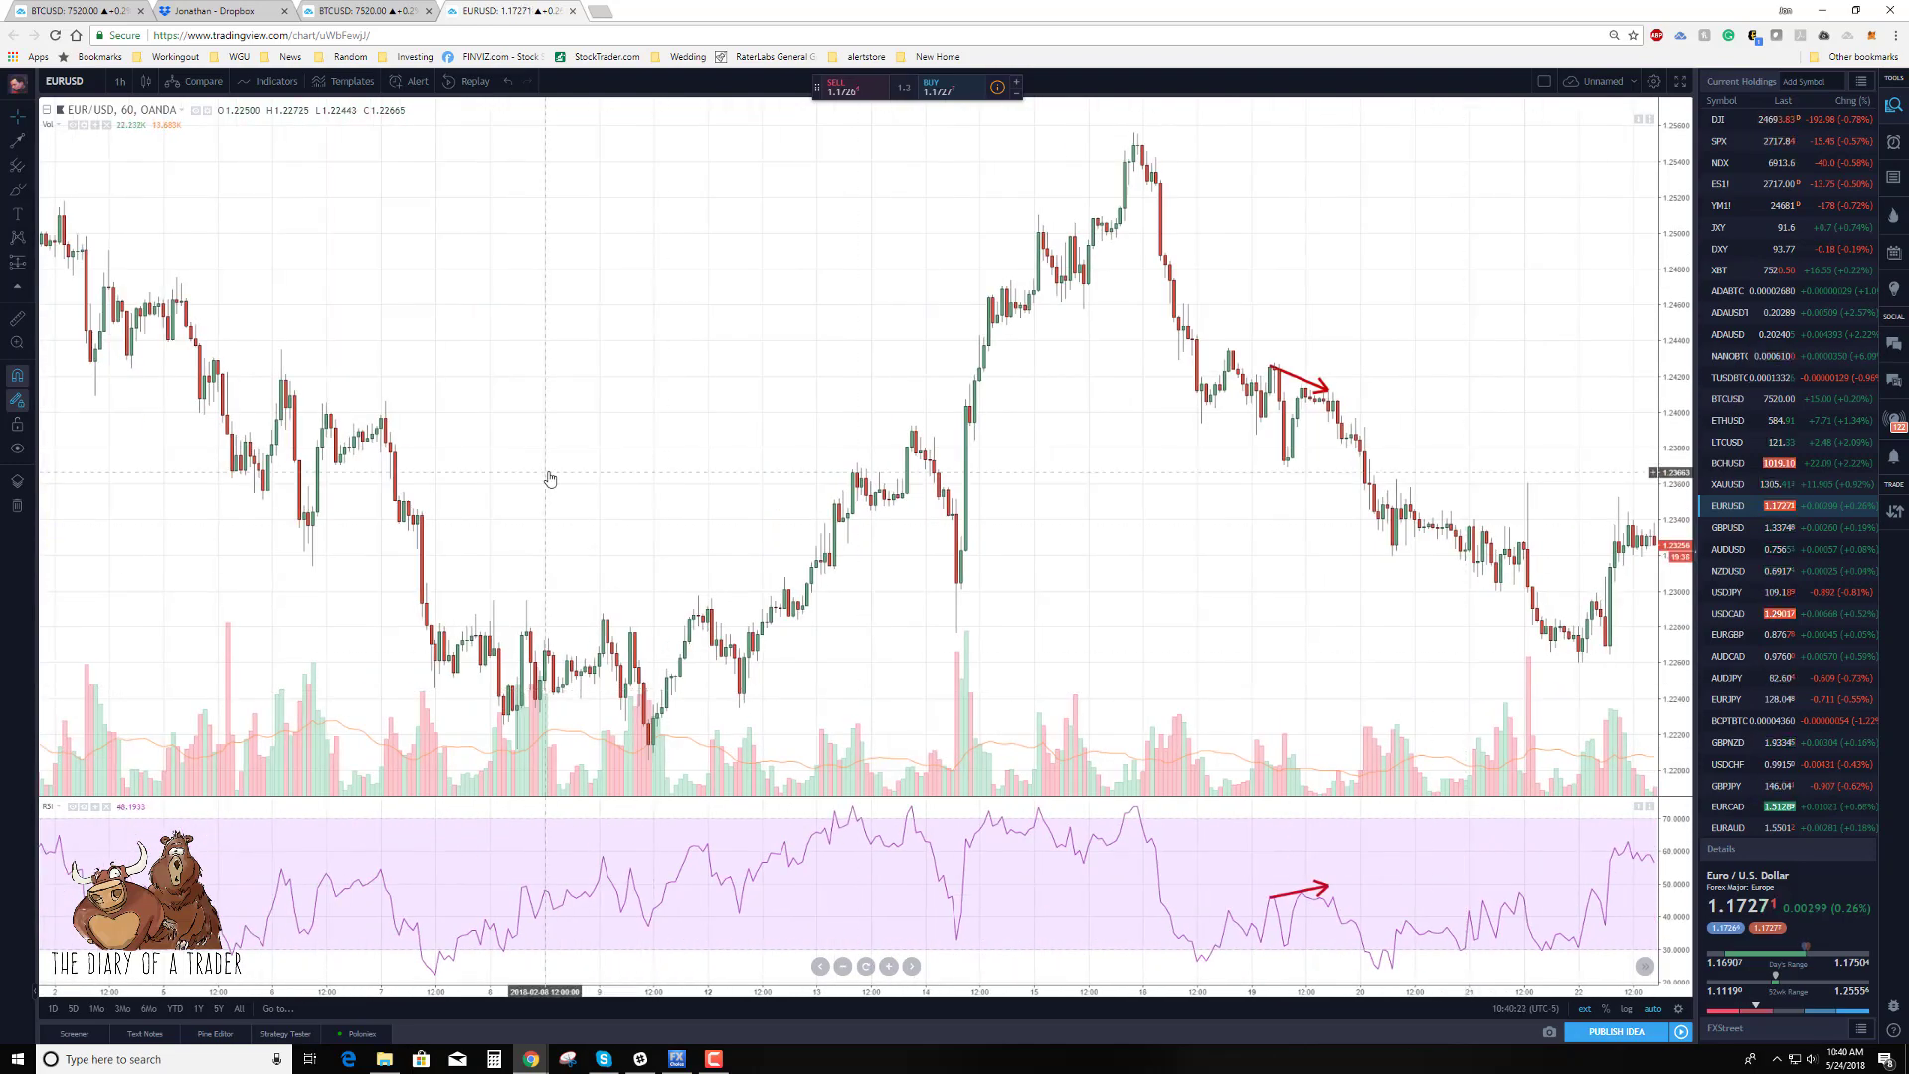
drag(546, 478, 1462, 597)
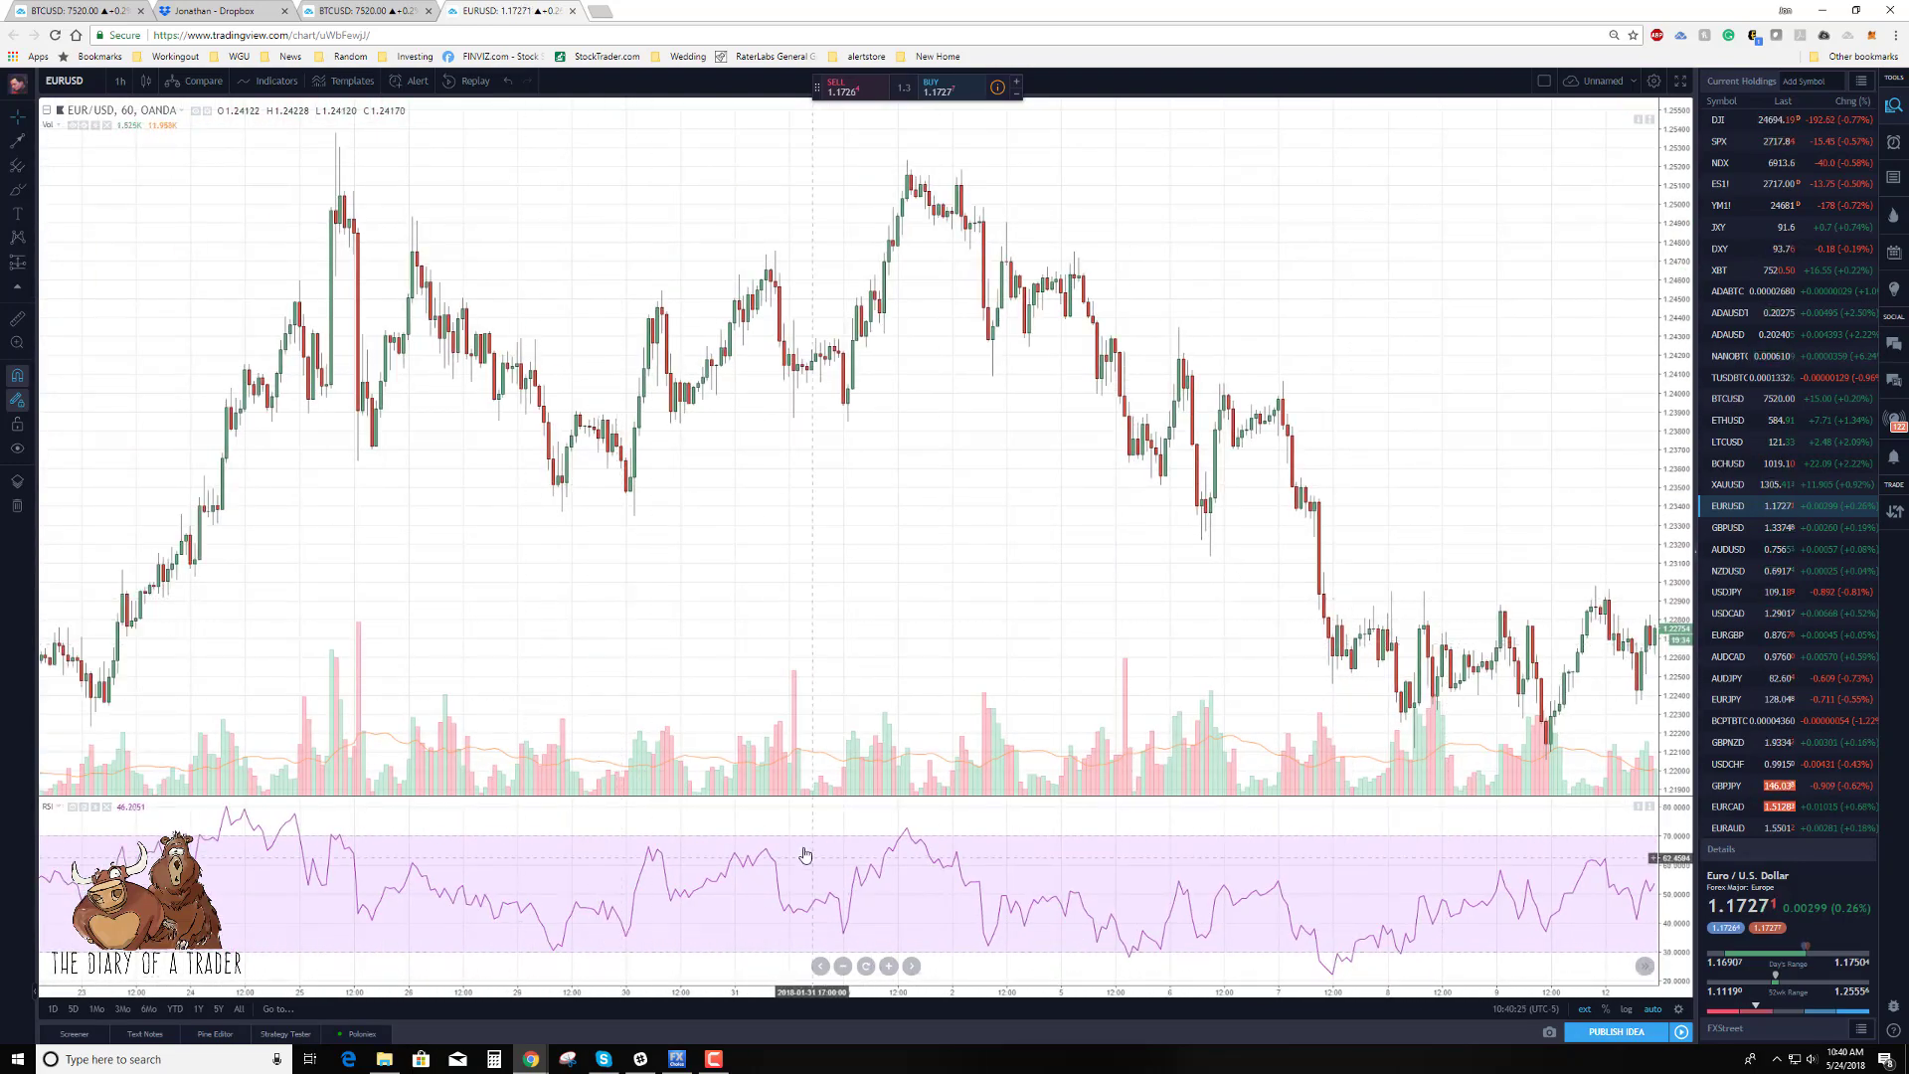
drag(584, 643, 1270, 388)
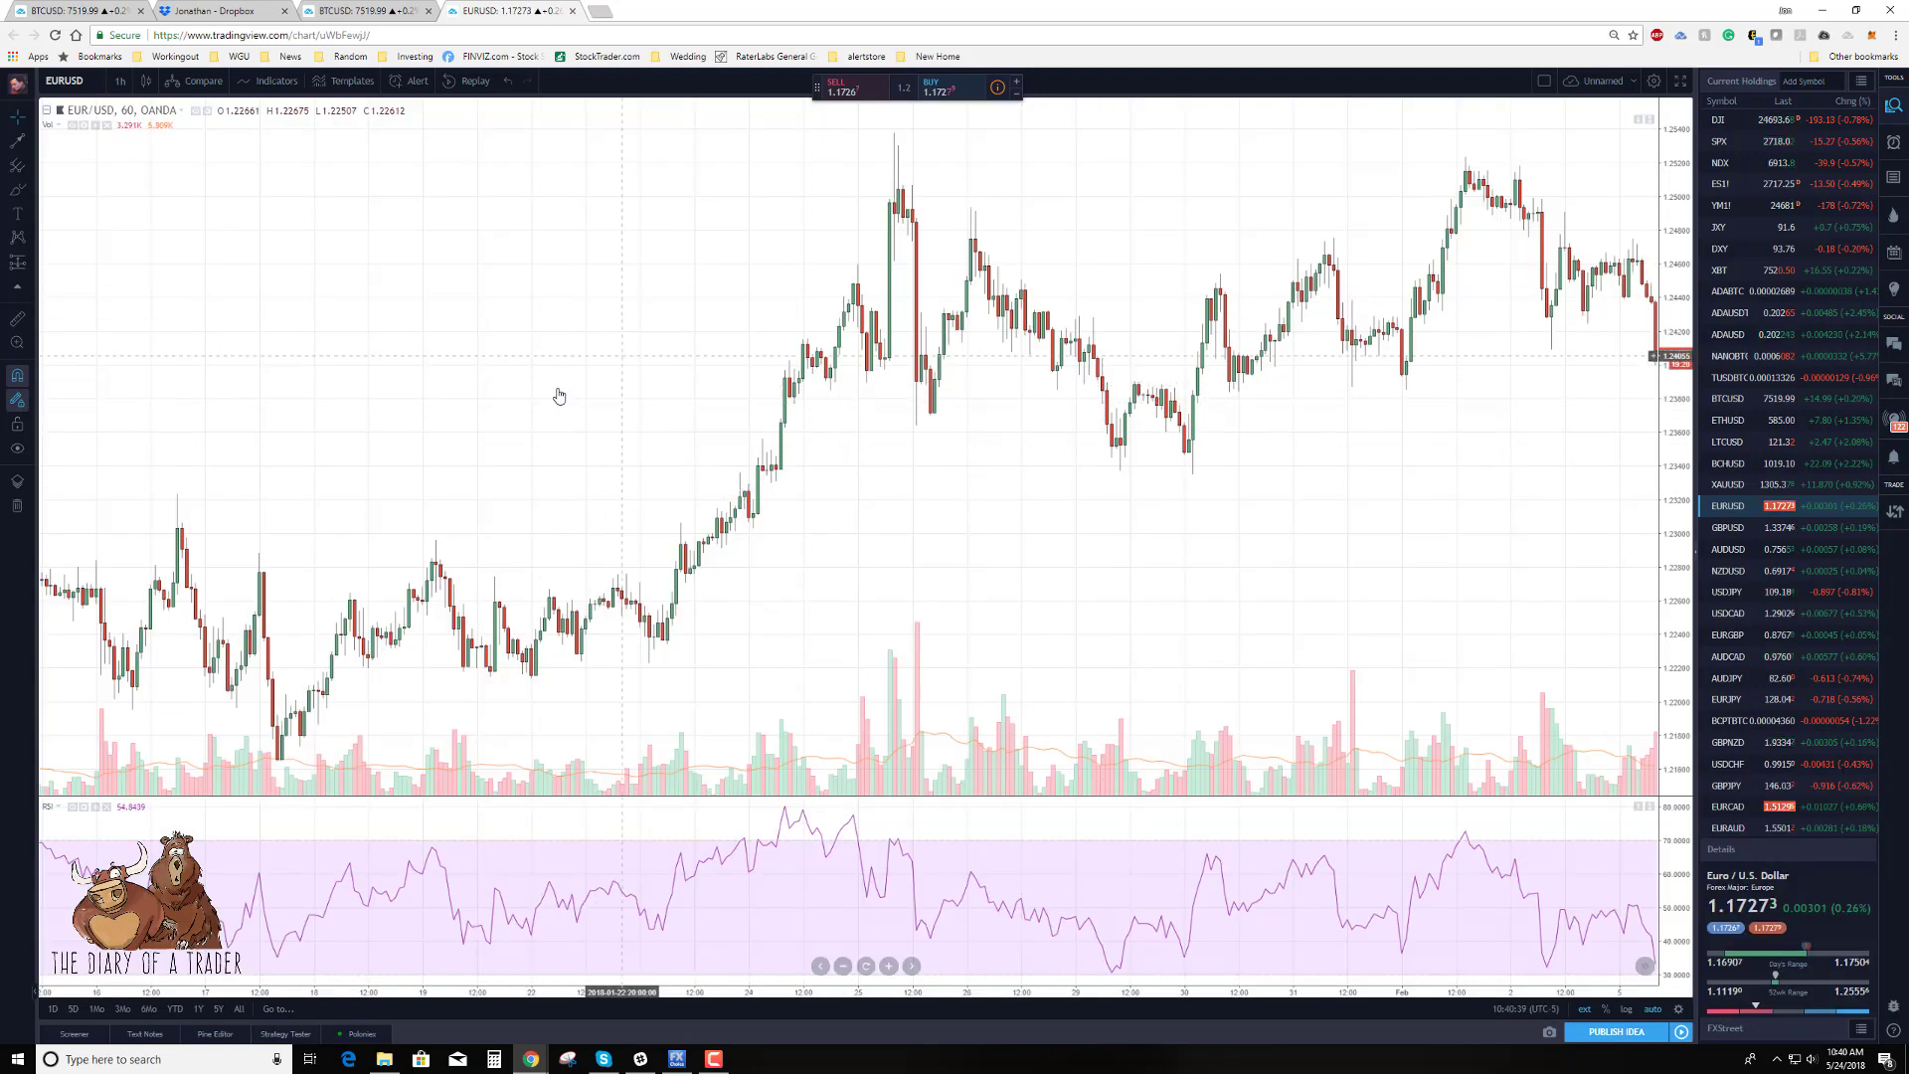
Switch the chart to the 1 day interval and bring the marked 2018 divergences into view.
click(117, 82)
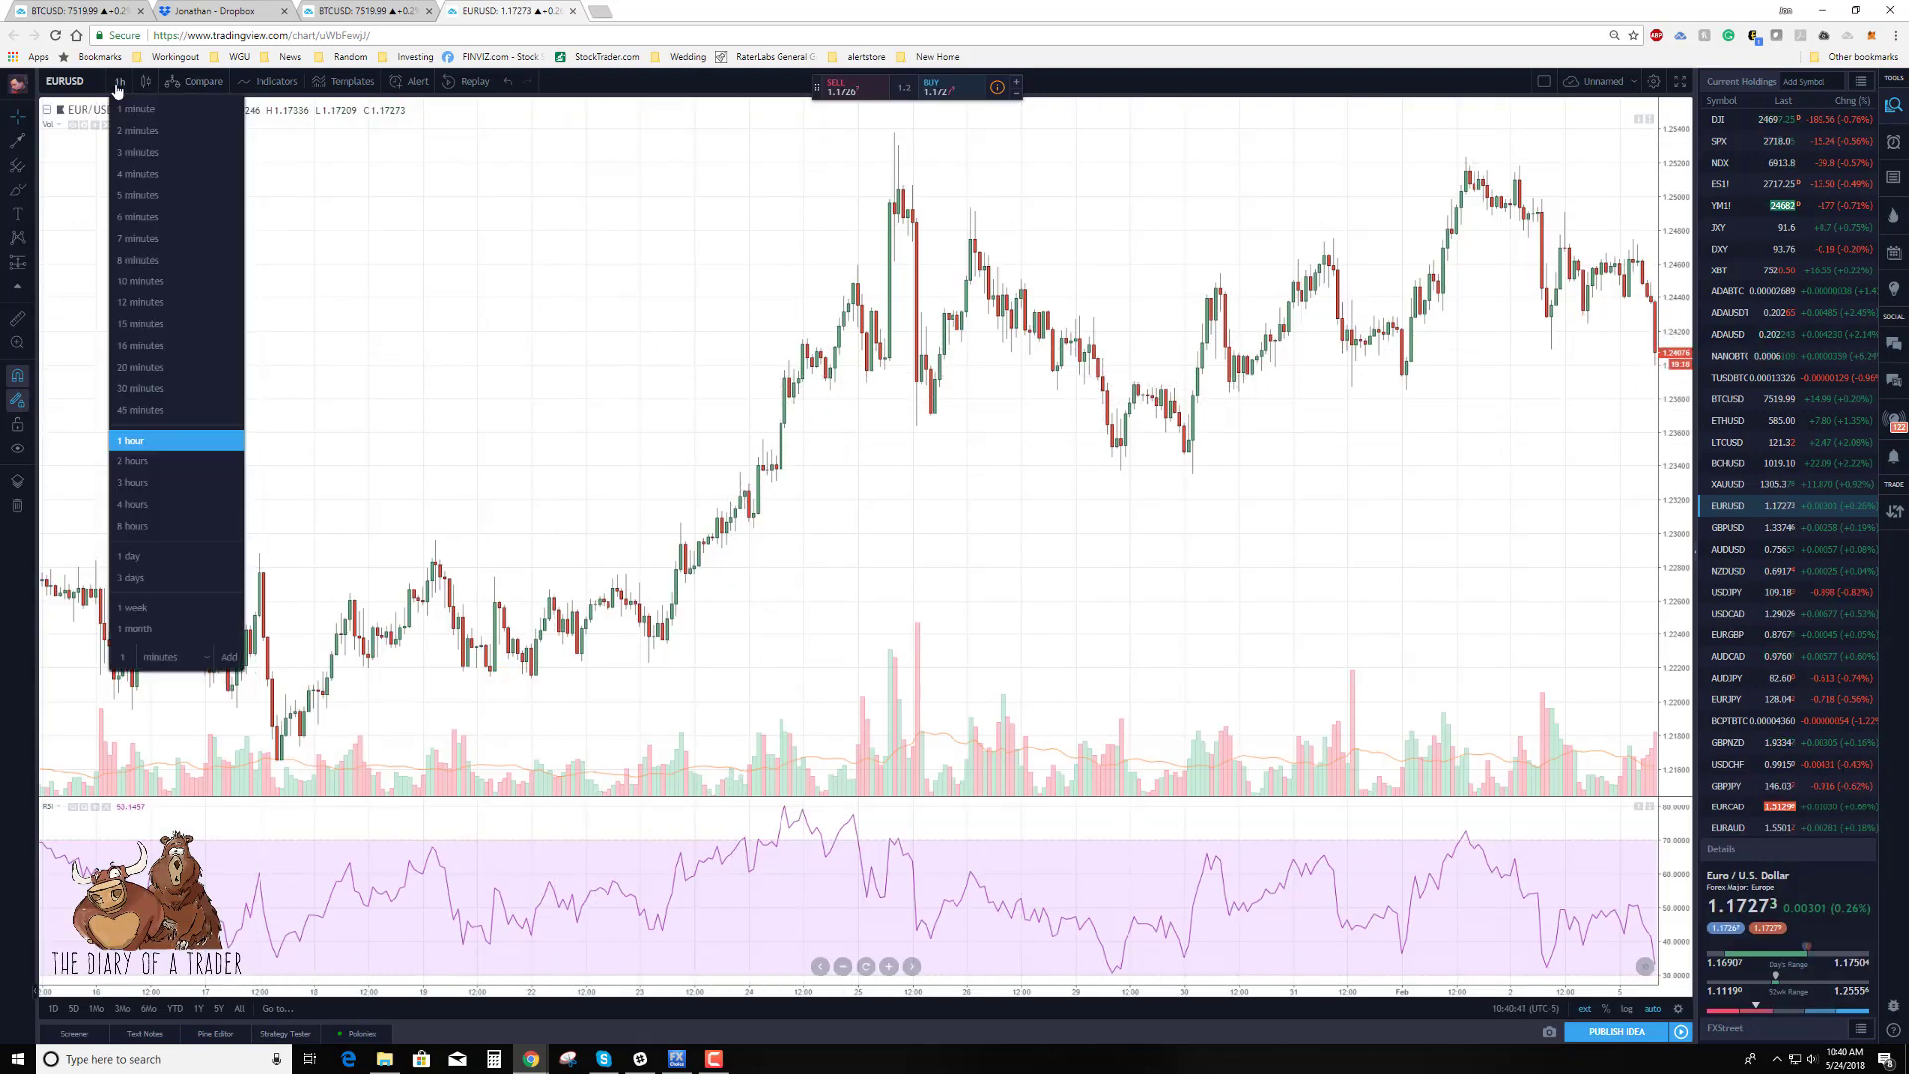
click(159, 556)
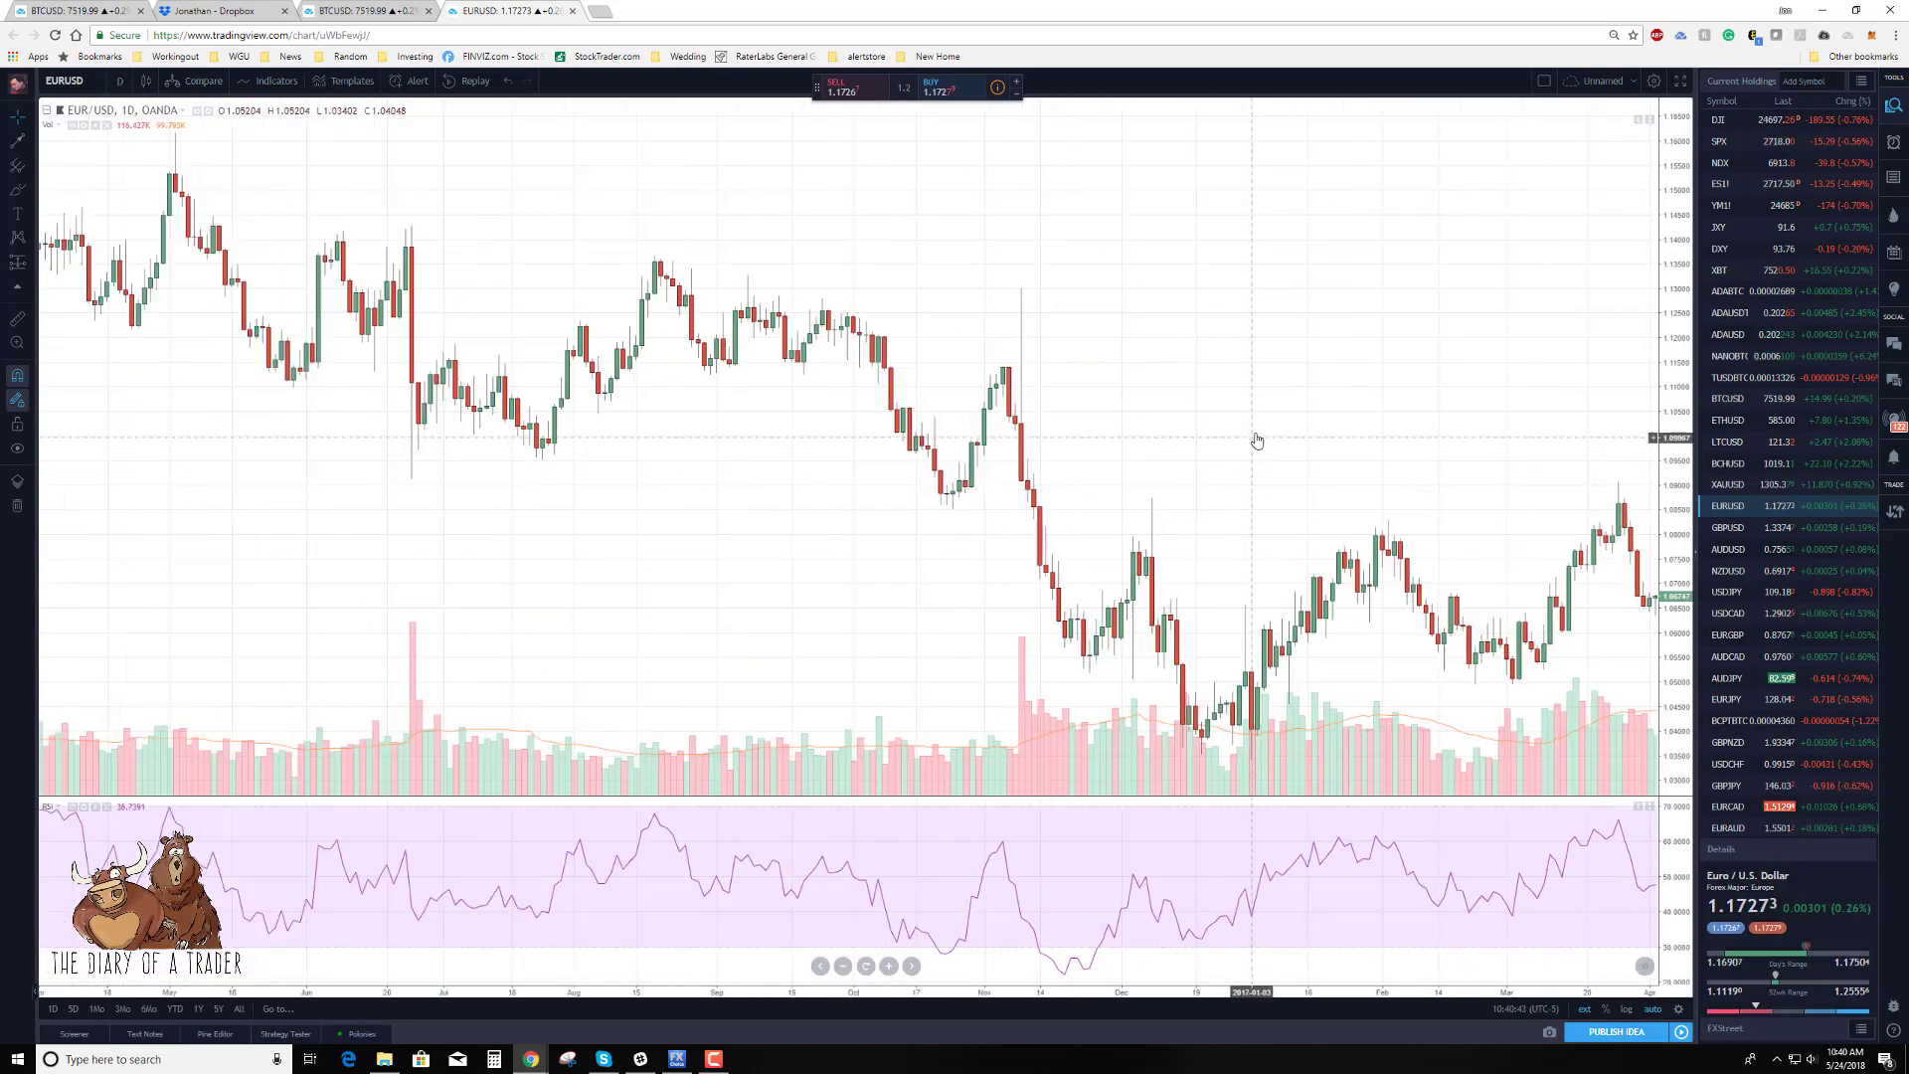
drag(1253, 439, 912, 460)
drag(1359, 438, 652, 449)
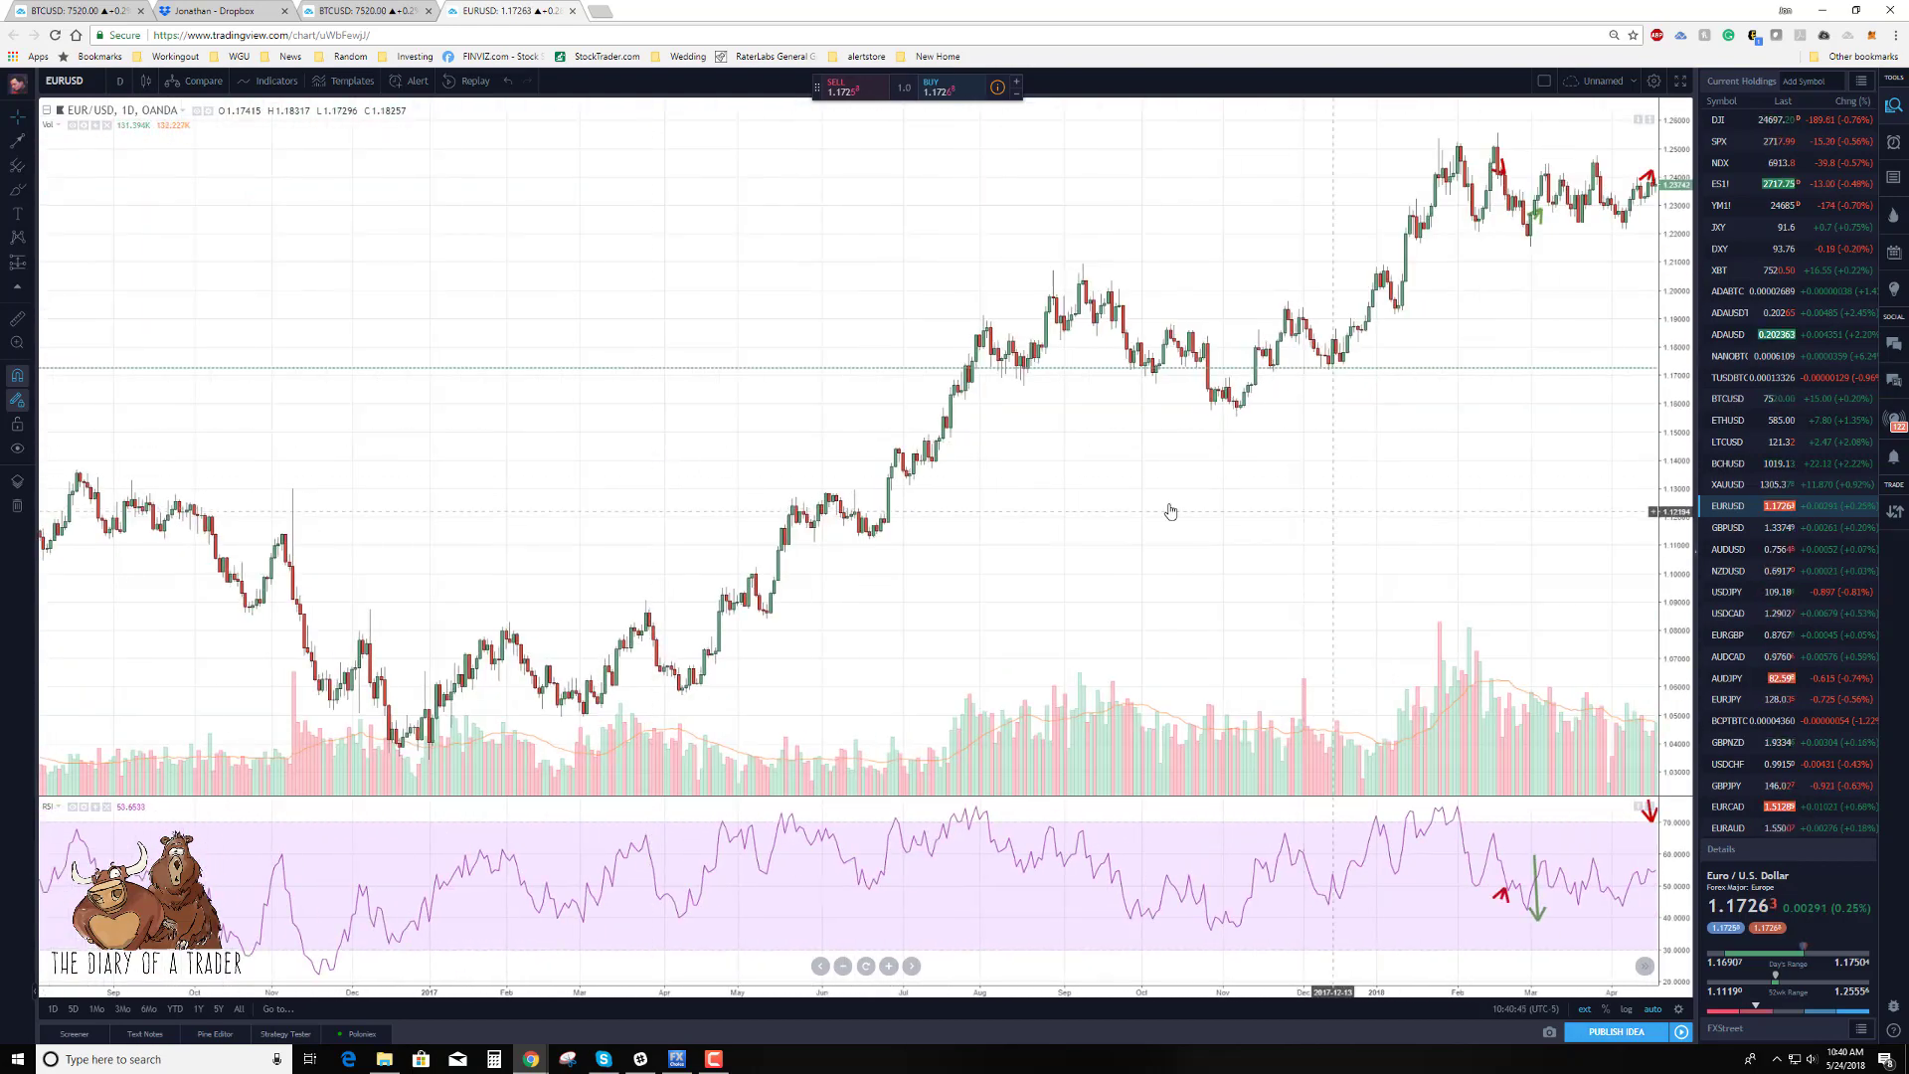
drag(1651, 457, 1193, 467)
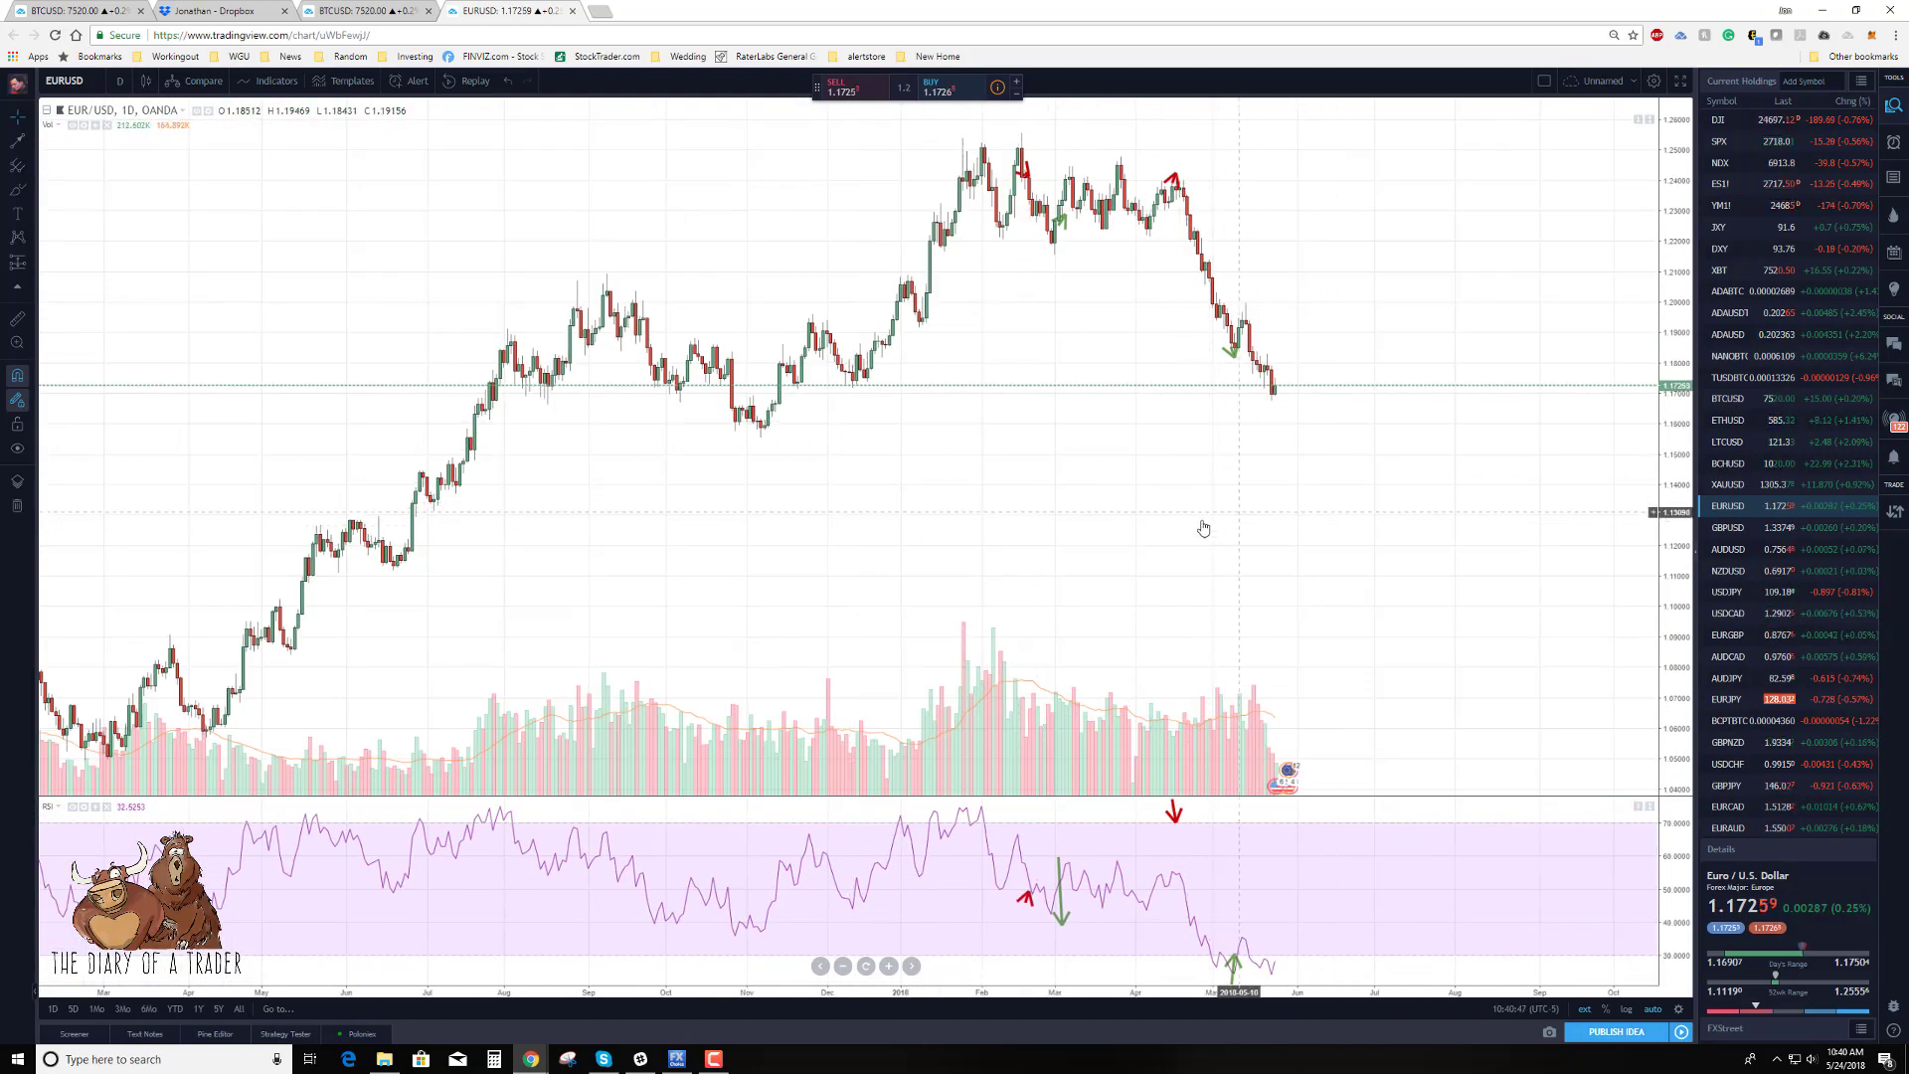
scroll(1104, 516, up, 3)
scroll(1265, 537, up, 2)
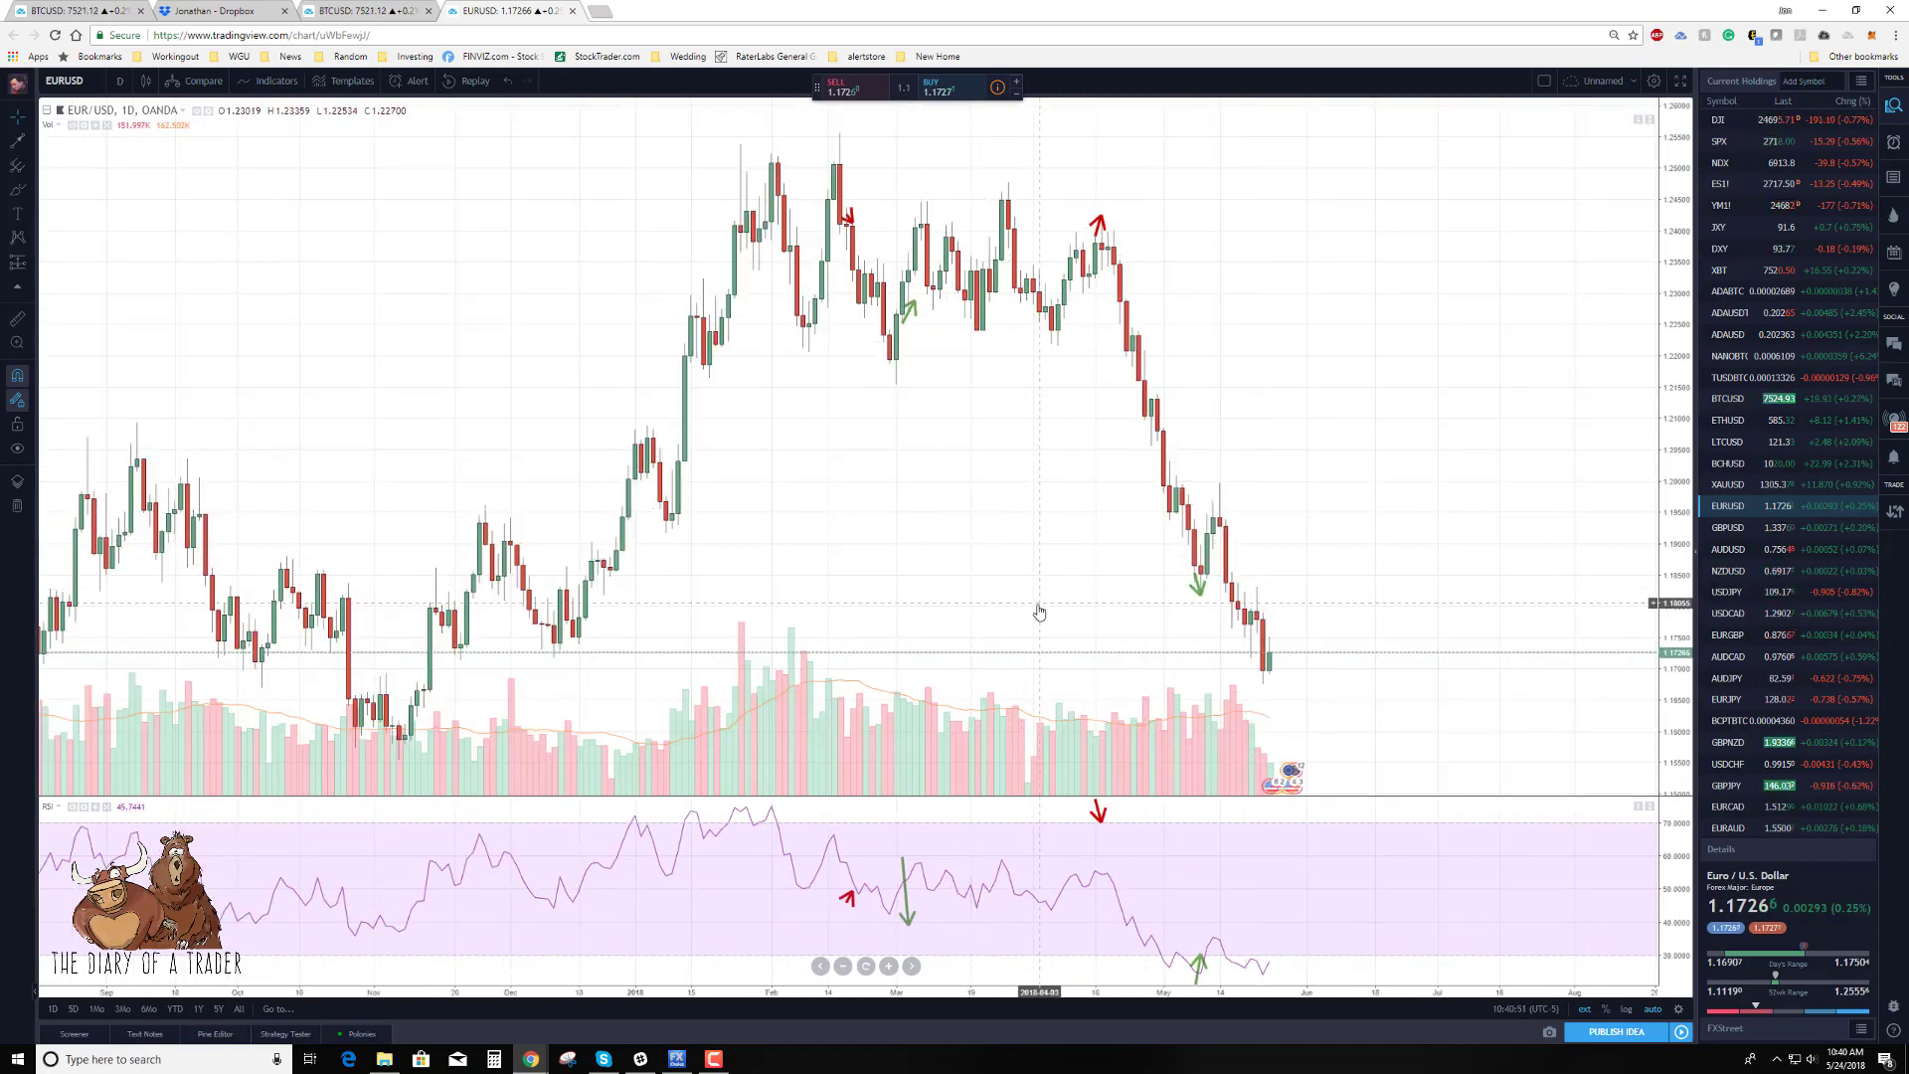
Scan the daily price and RSI history from 2016 to 2018 for further divergences.
scroll(1040, 599, left, 10)
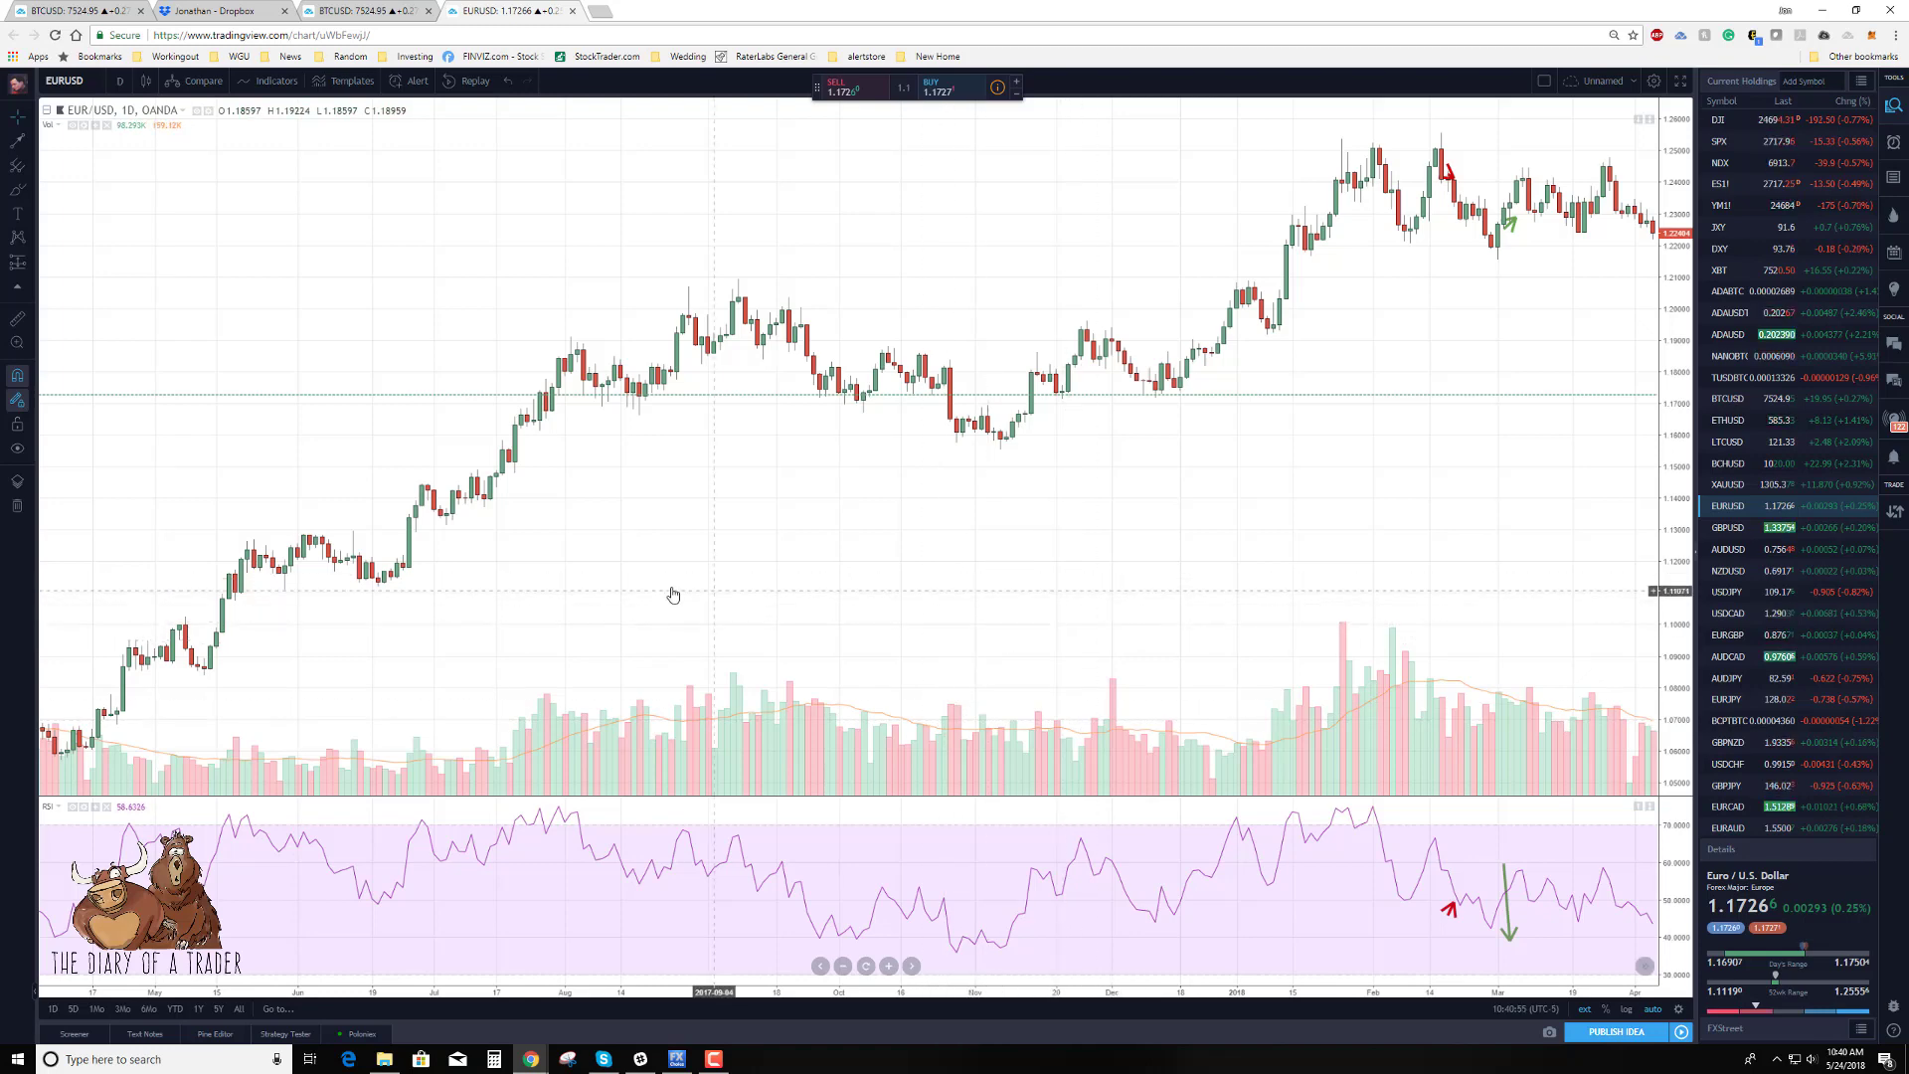
drag(669, 593, 1472, 606)
drag(861, 690, 1514, 659)
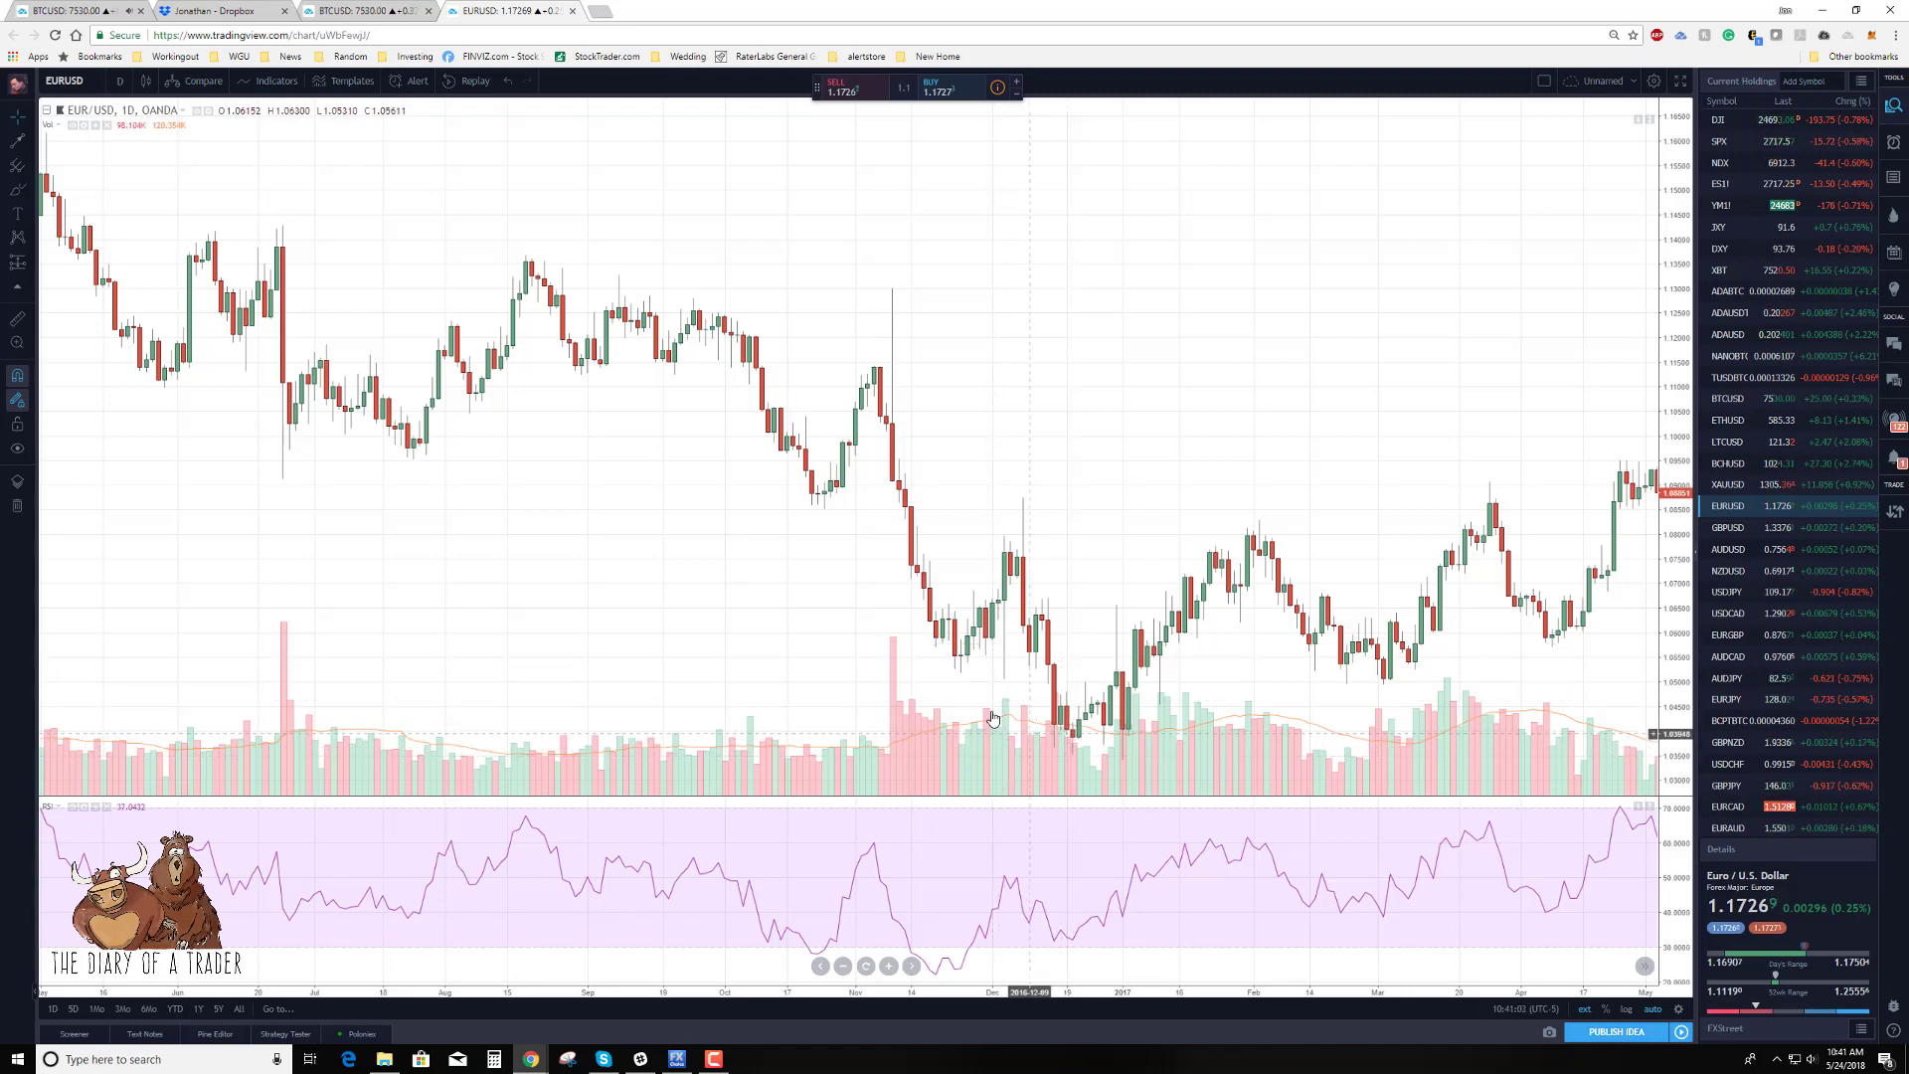
drag(992, 717, 893, 740)
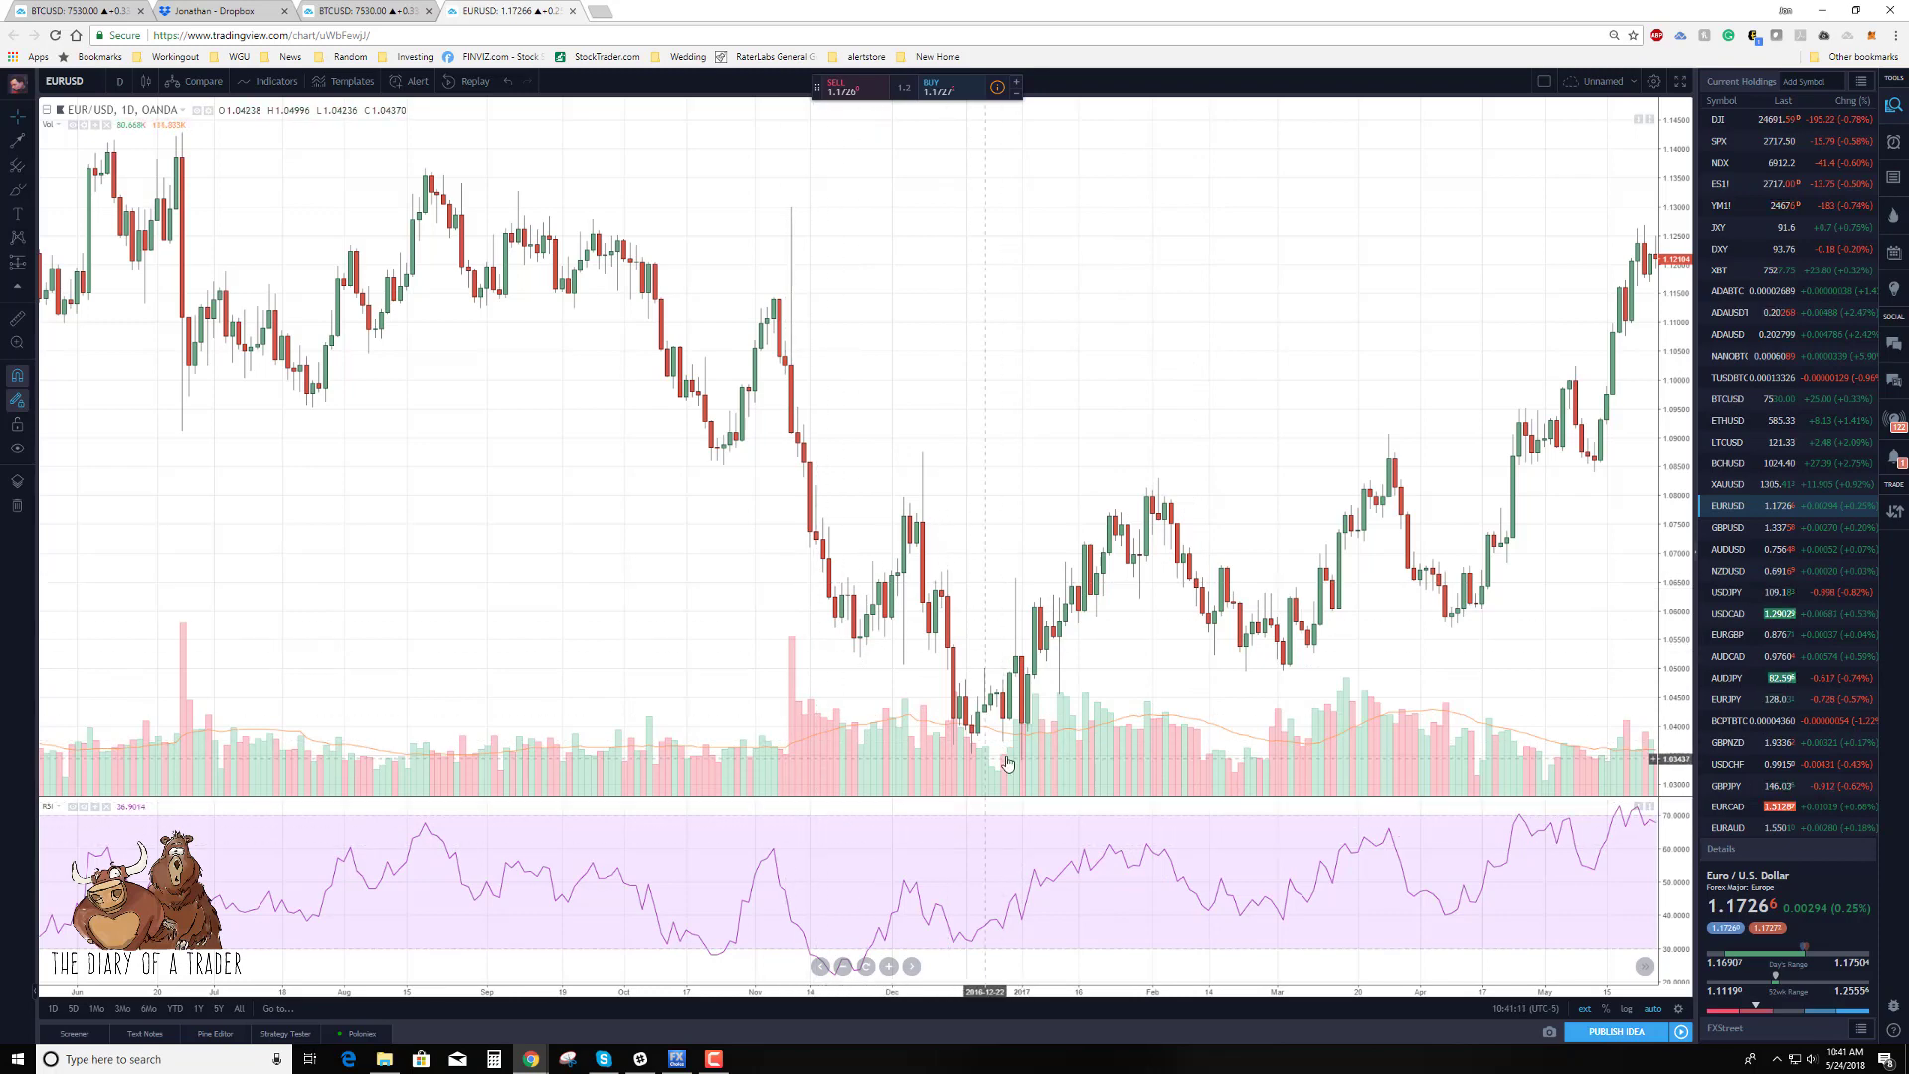
drag(984, 428, 884, 429)
scroll(884, 430, down, 3)
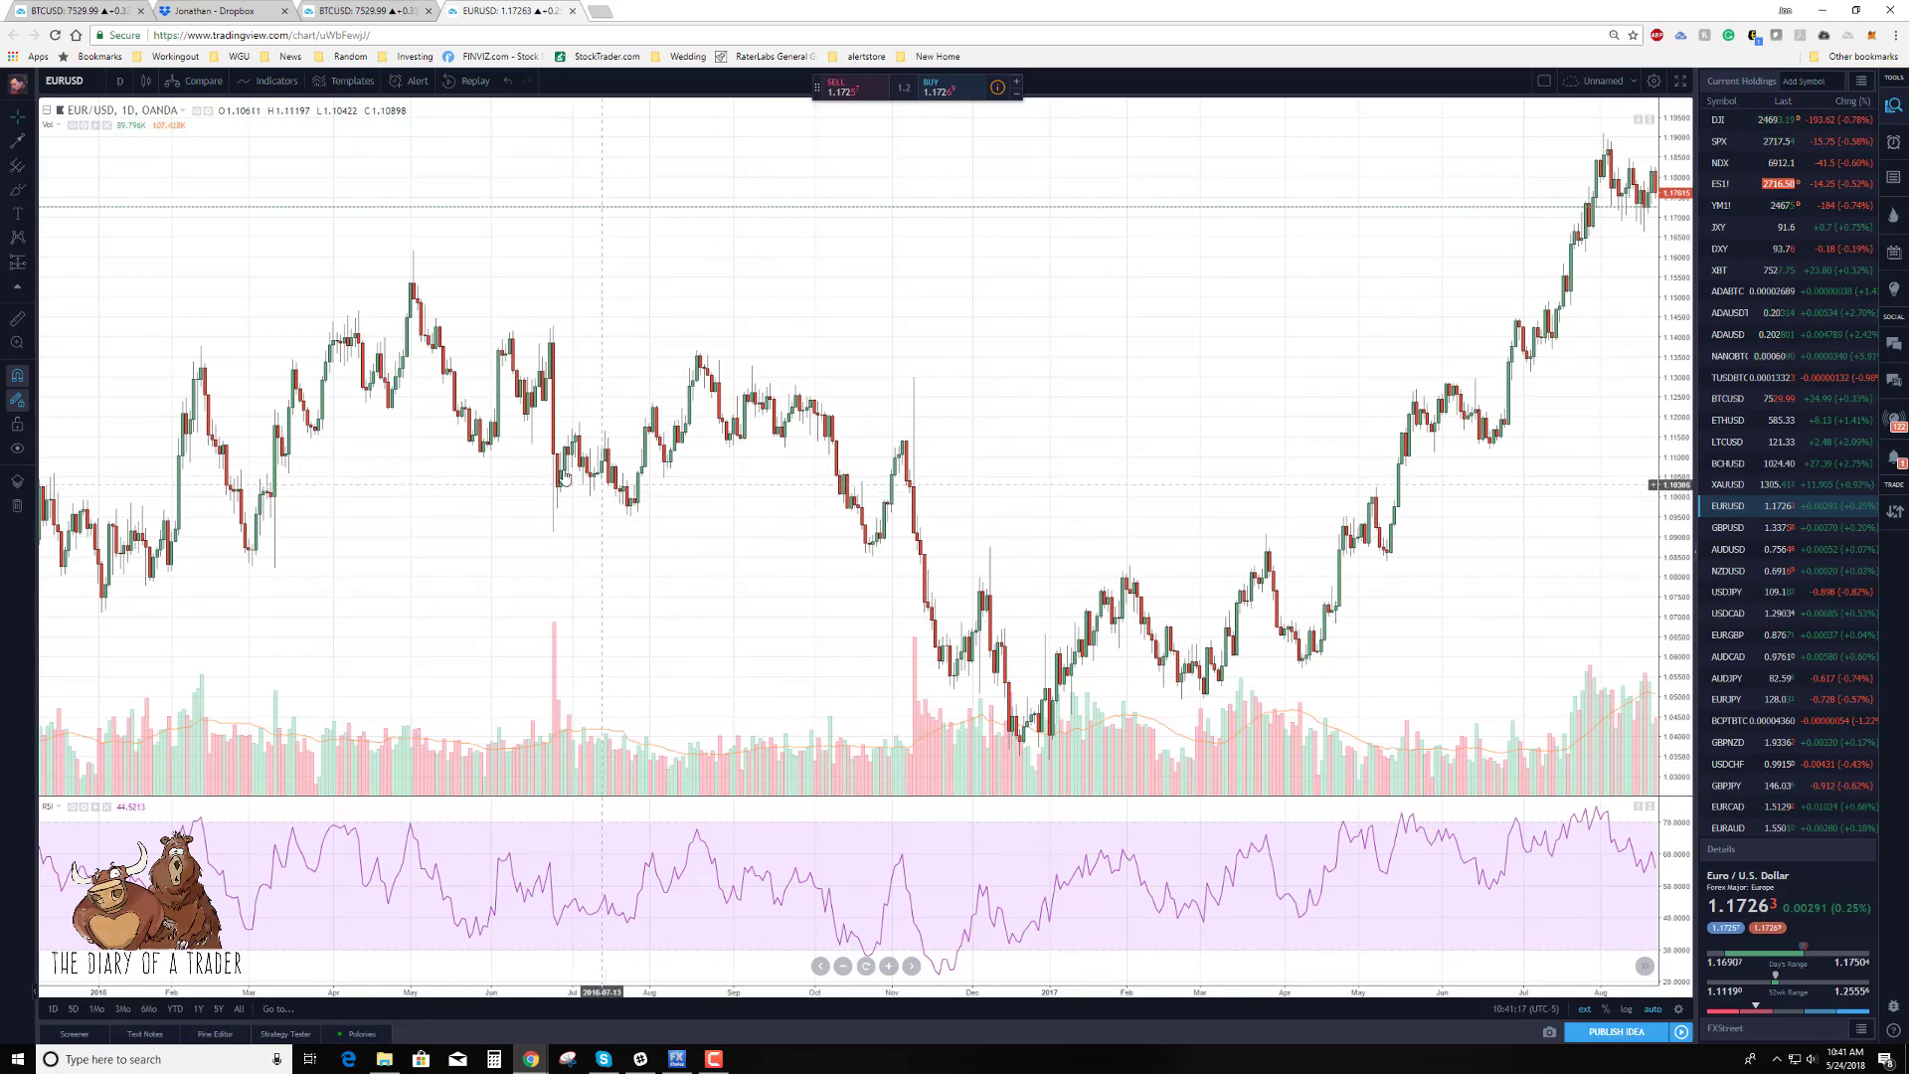
scroll(856, 524, right, 8)
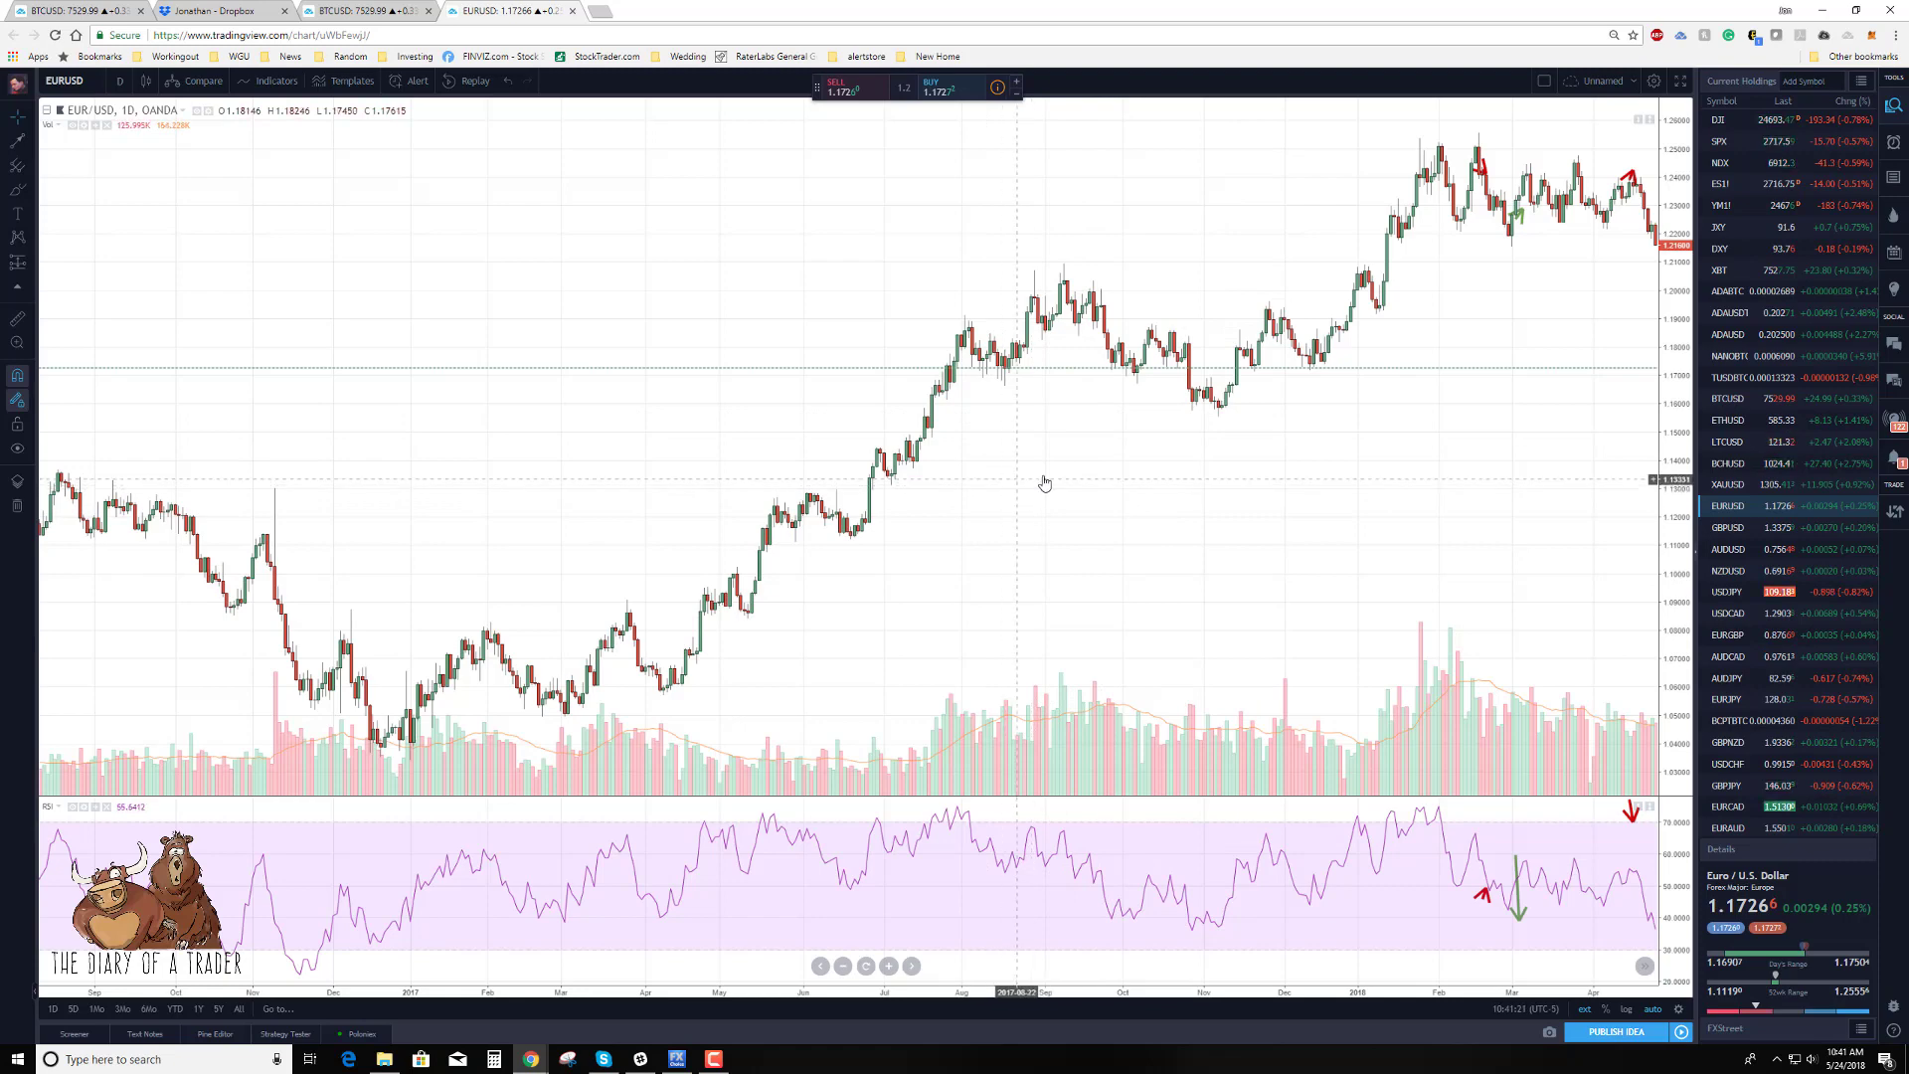
scroll(1043, 483, right, 2)
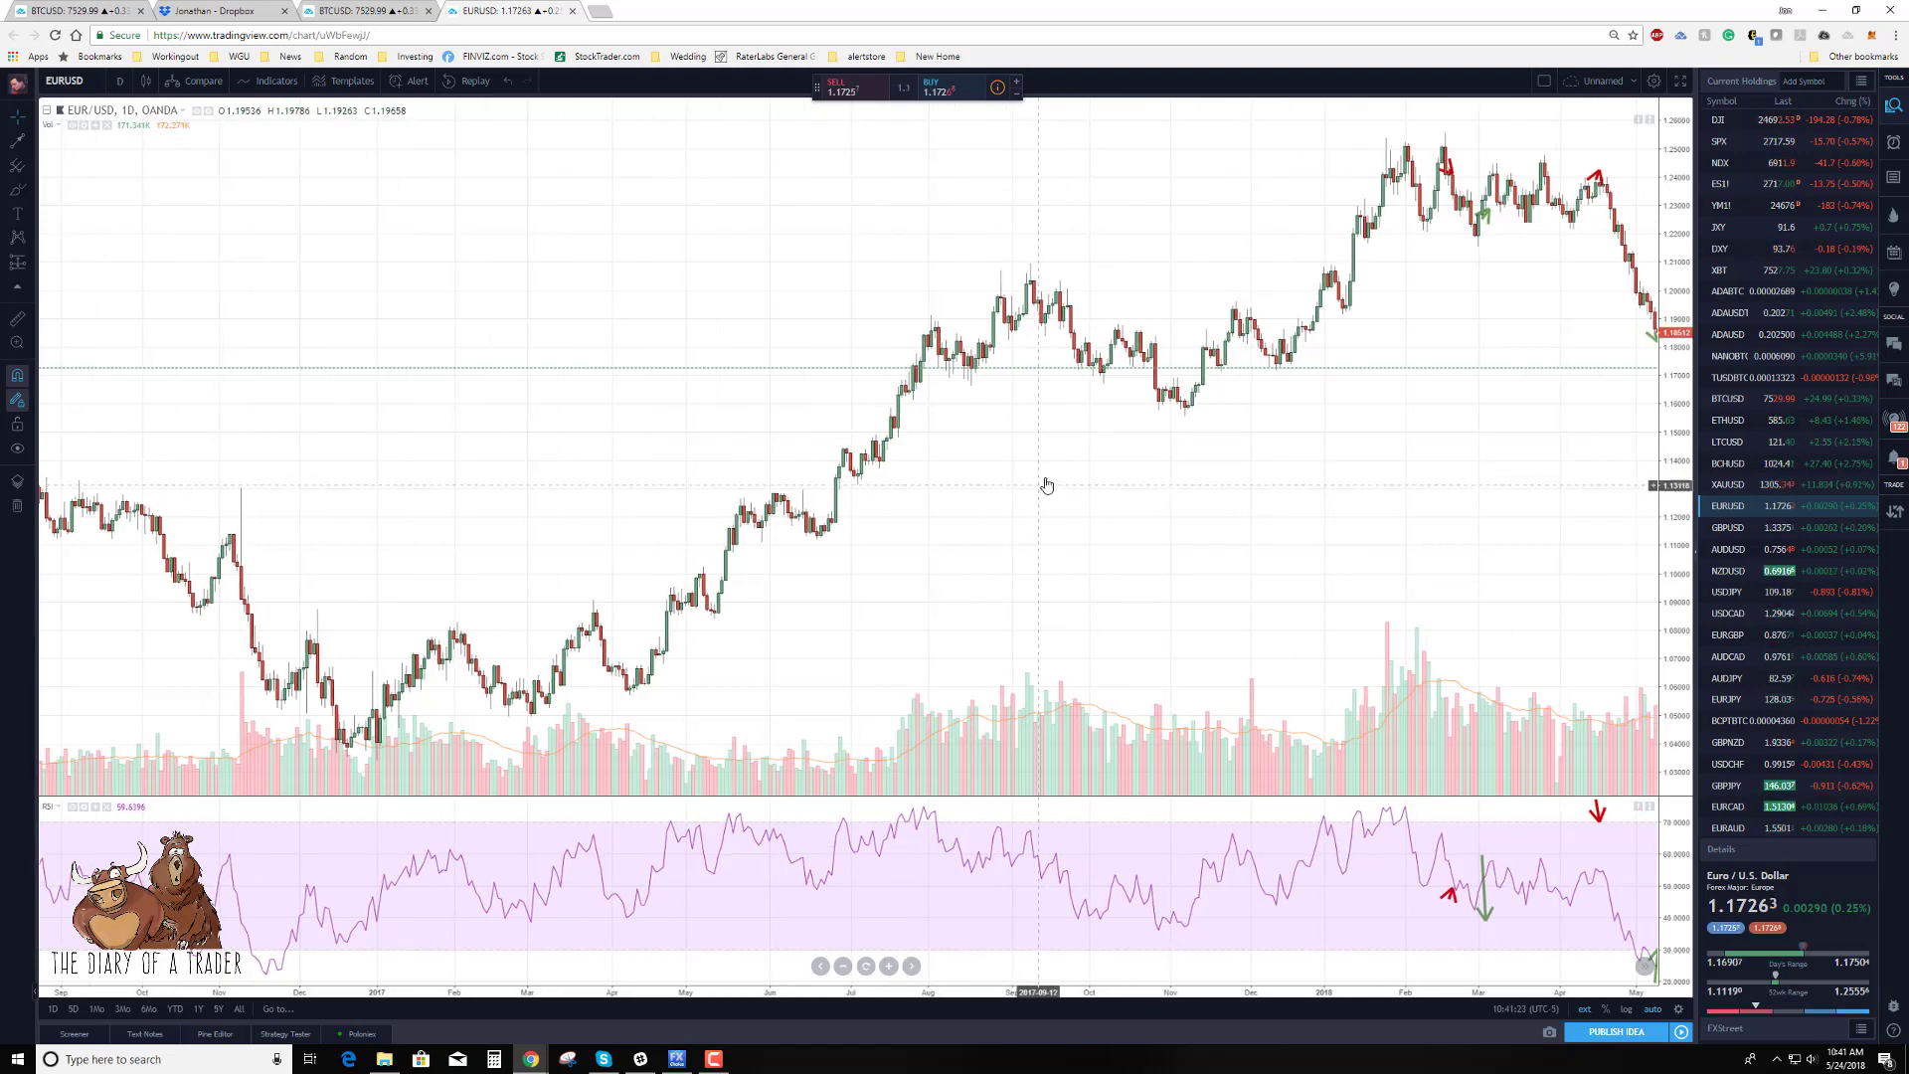